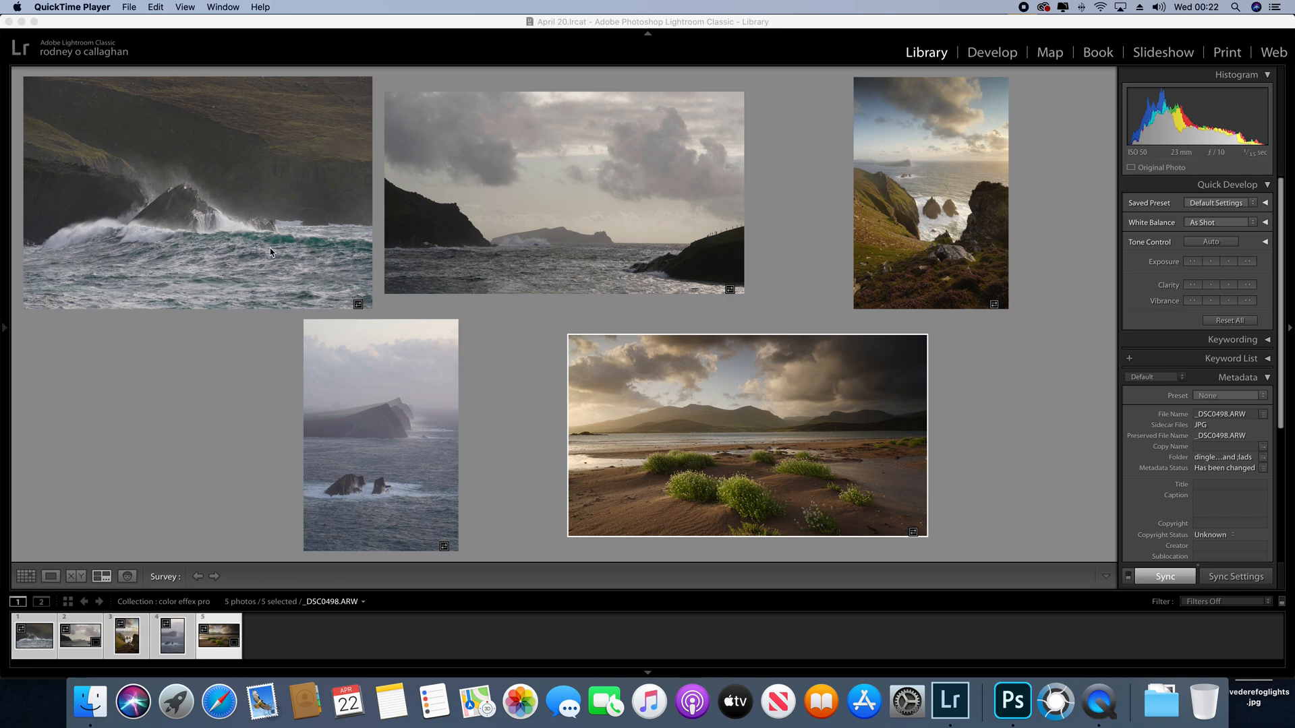
- Open the photo of waves breaking around the pointed rock for developing, with profile corrections enabled and Highlights at −41
double_click(209, 193)
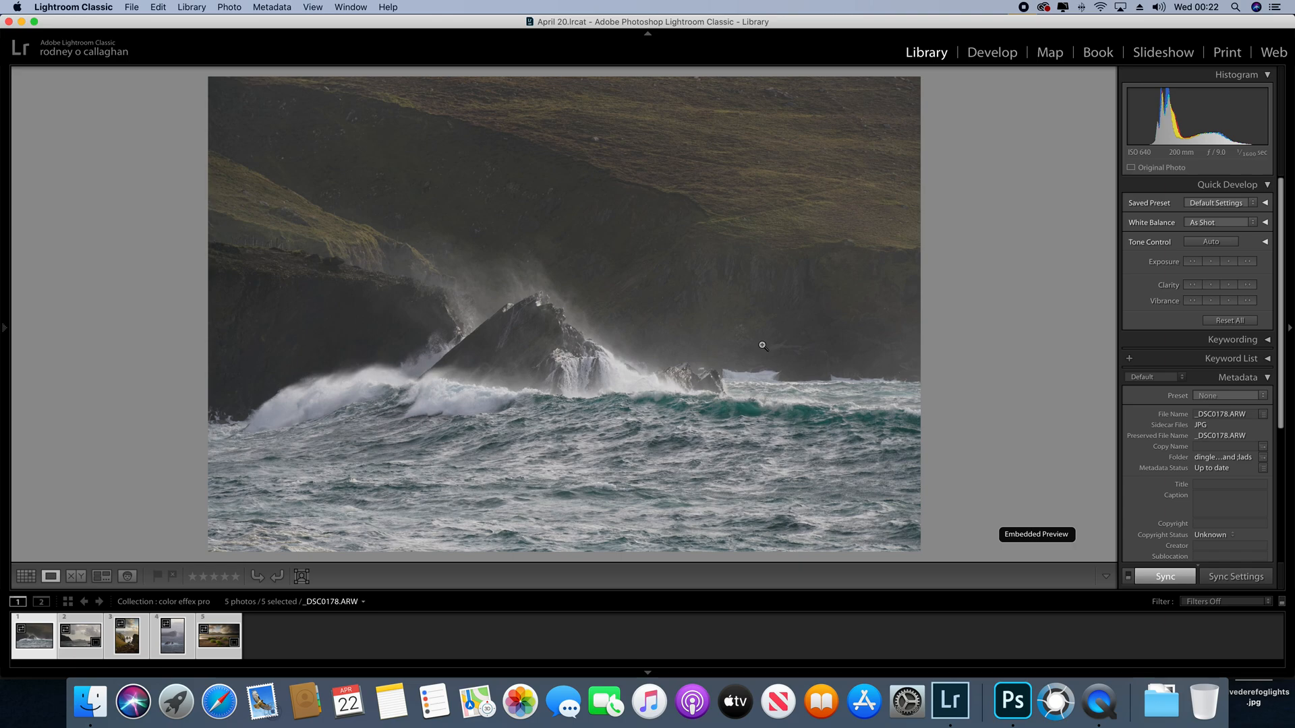
click(989, 58)
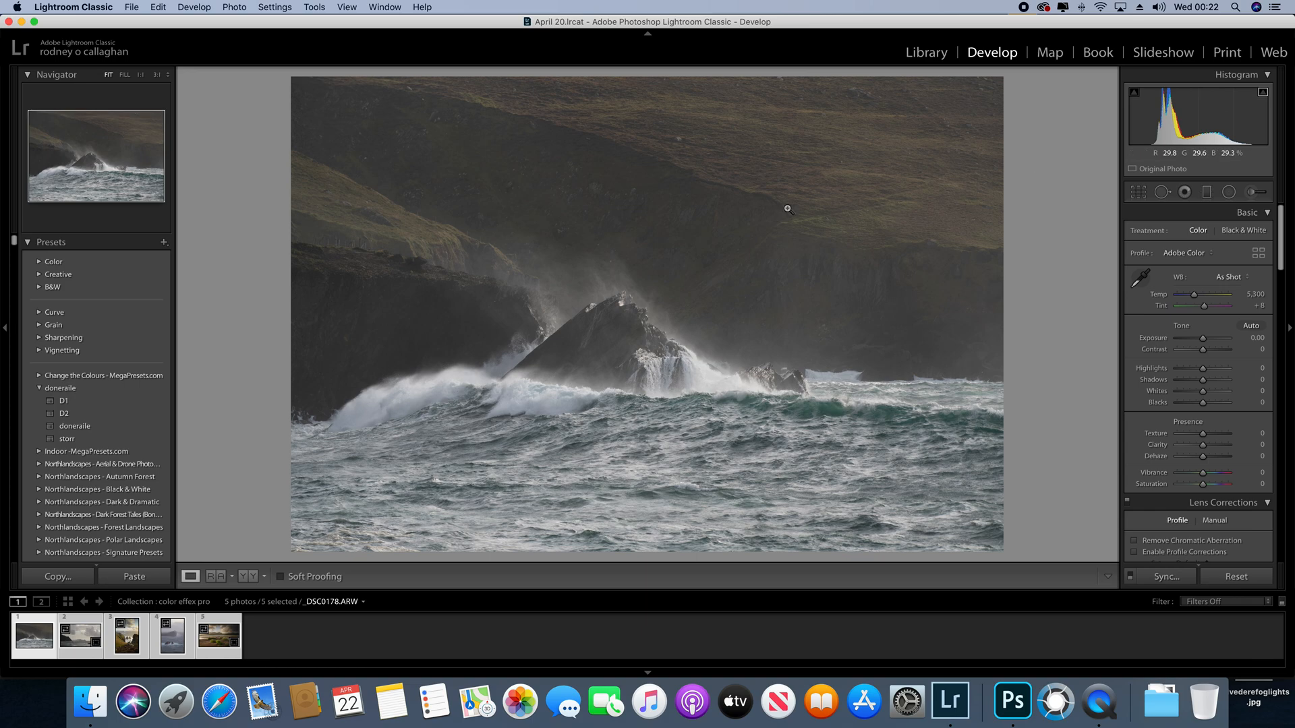
click(1135, 553)
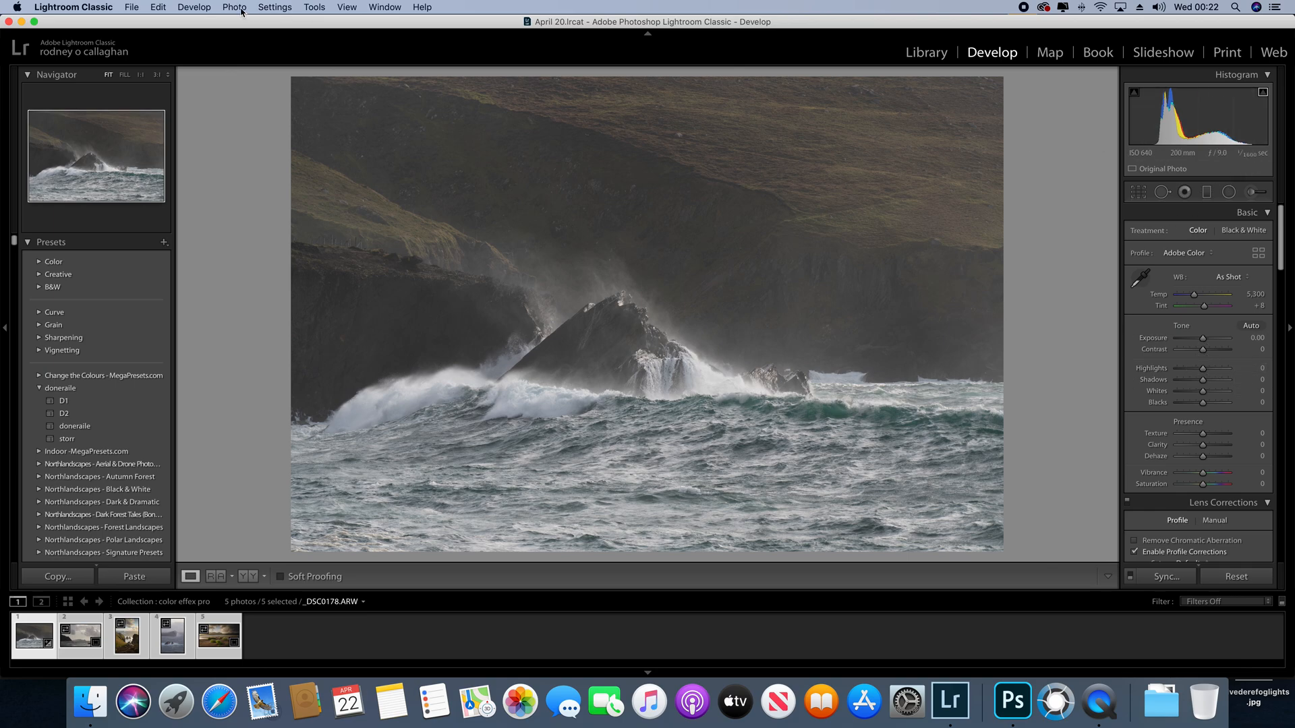
click(36, 22)
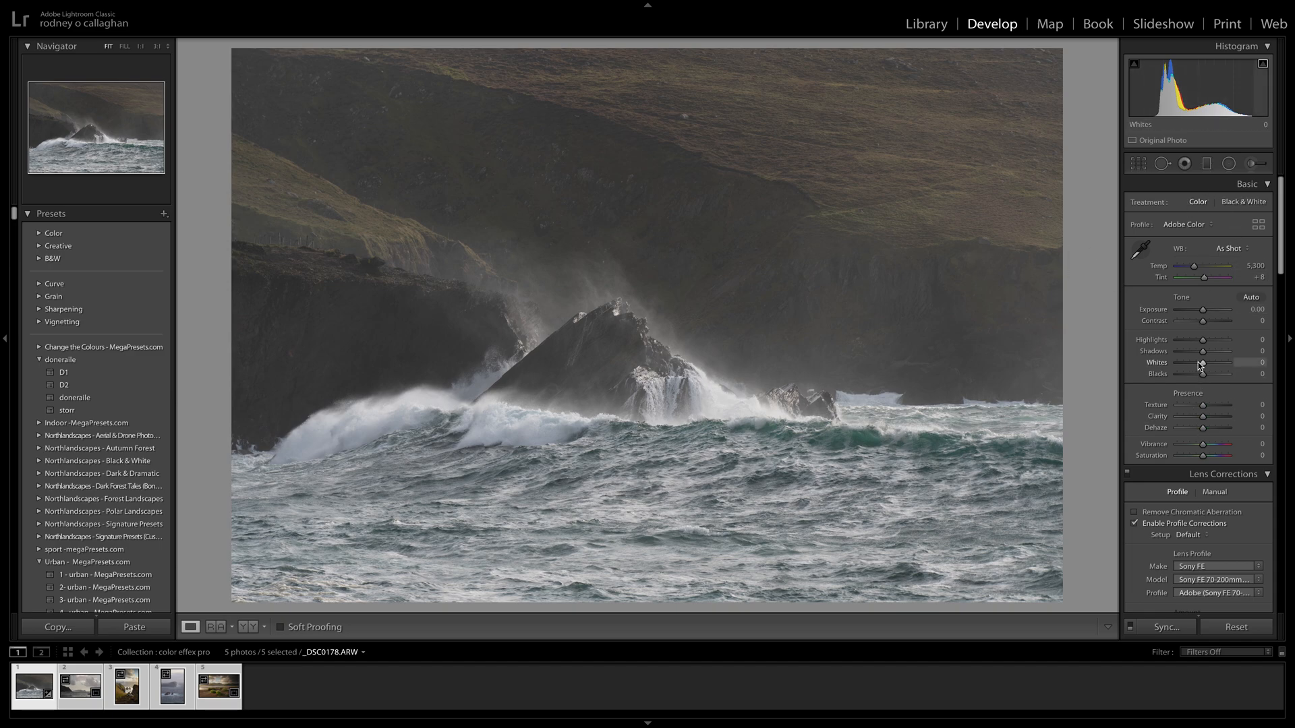
drag(1203, 340, 1193, 345)
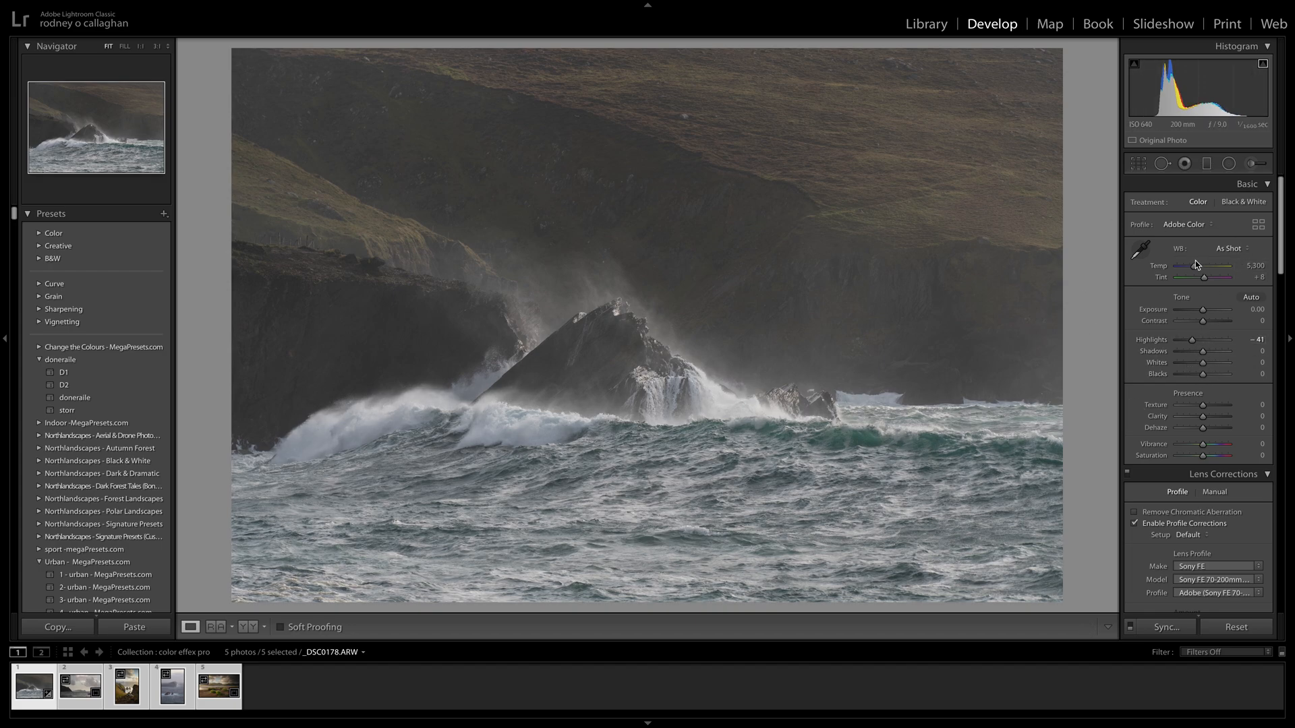
- Try the Auto white balance on the photo and return it to As Shot
click(1232, 250)
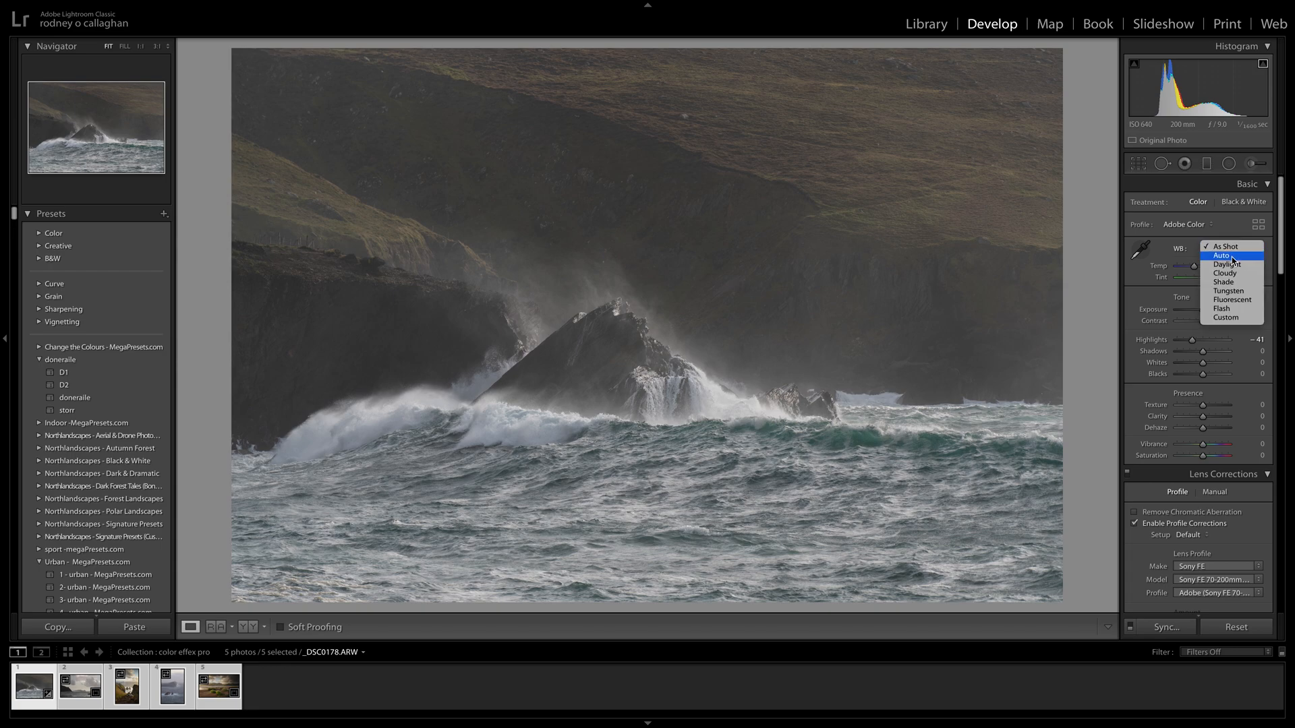
click(1231, 257)
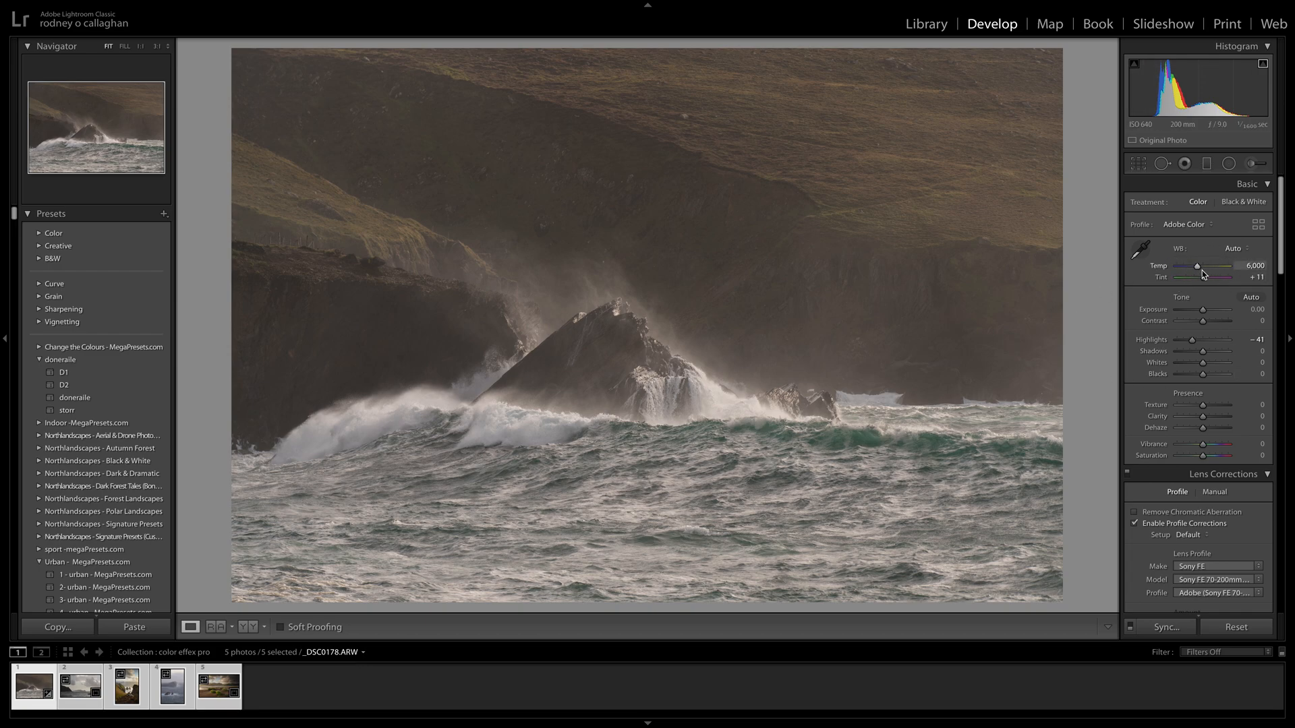
click(1233, 249)
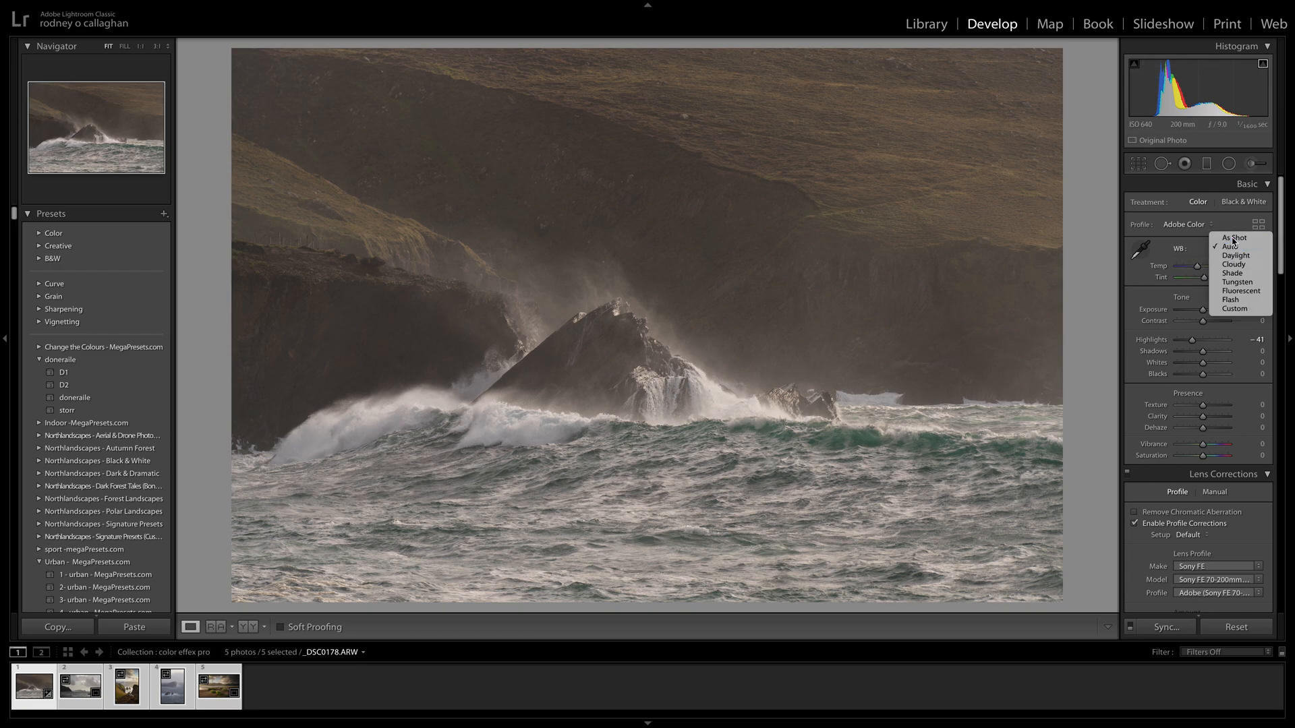
click(1233, 239)
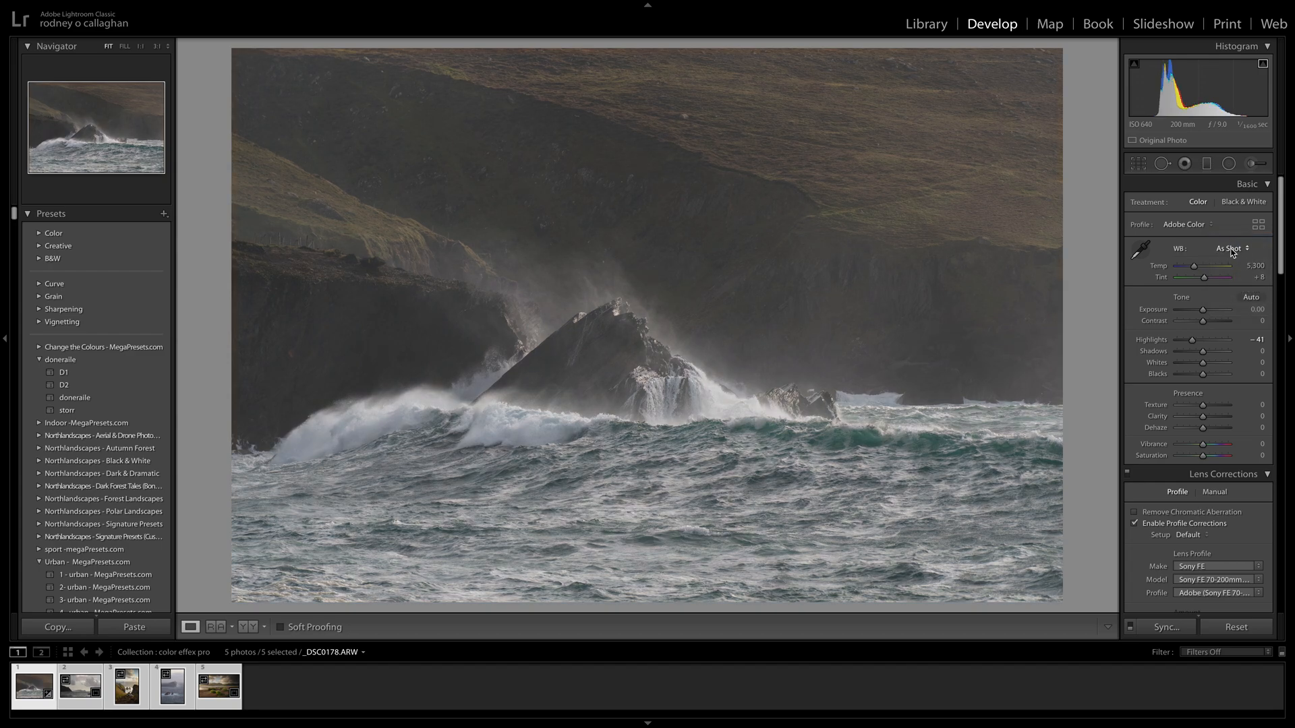
- Apply the Auto white balance and adjust the colour temperature to 5,444
click(1232, 249)
click(1231, 257)
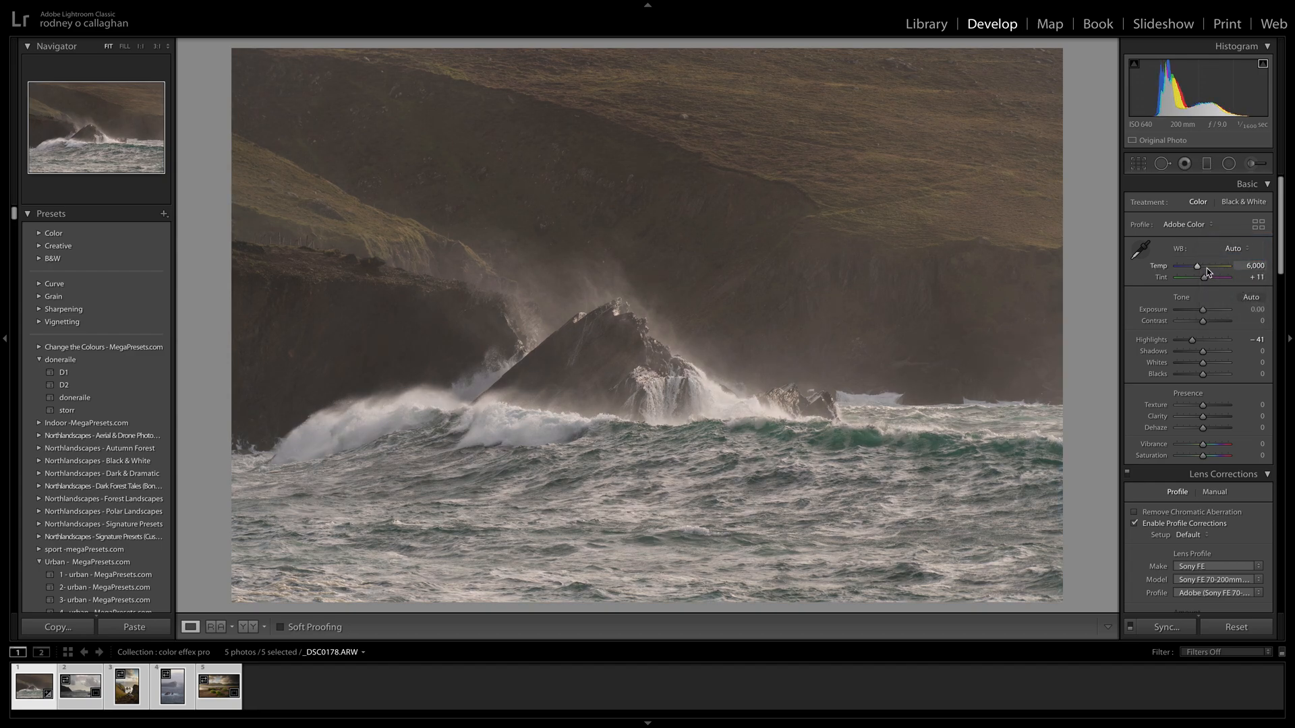
click(1198, 268)
drag(1200, 270, 1198, 270)
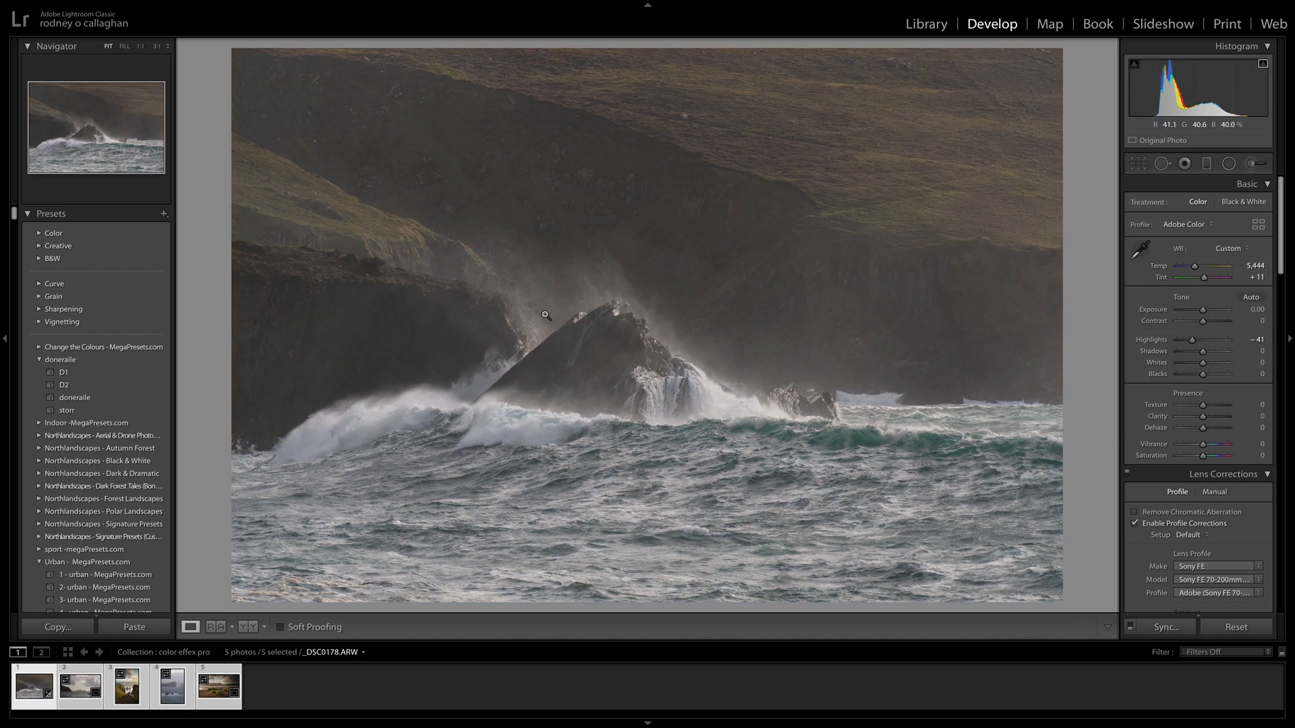
- Send the photo to Adobe Photoshop 2020 for editing and close the floating Selective Tool palette
right_click(673, 405)
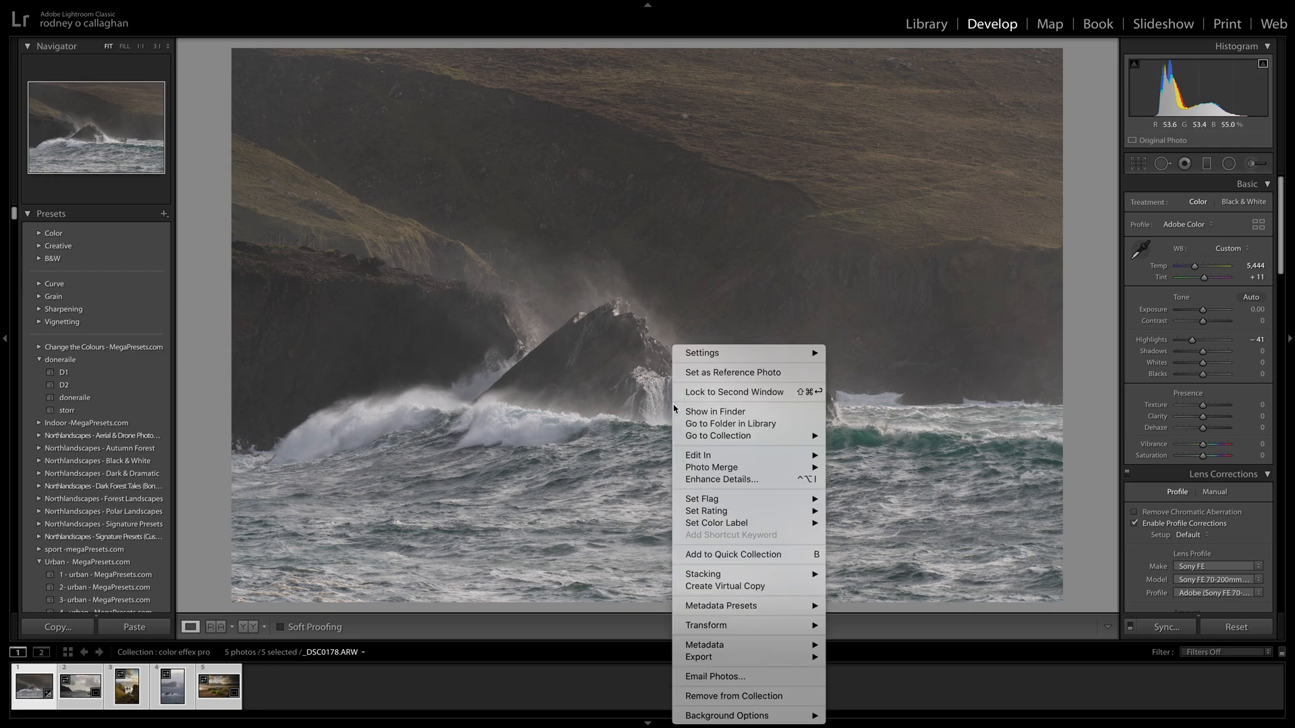
mouse_move(694, 458)
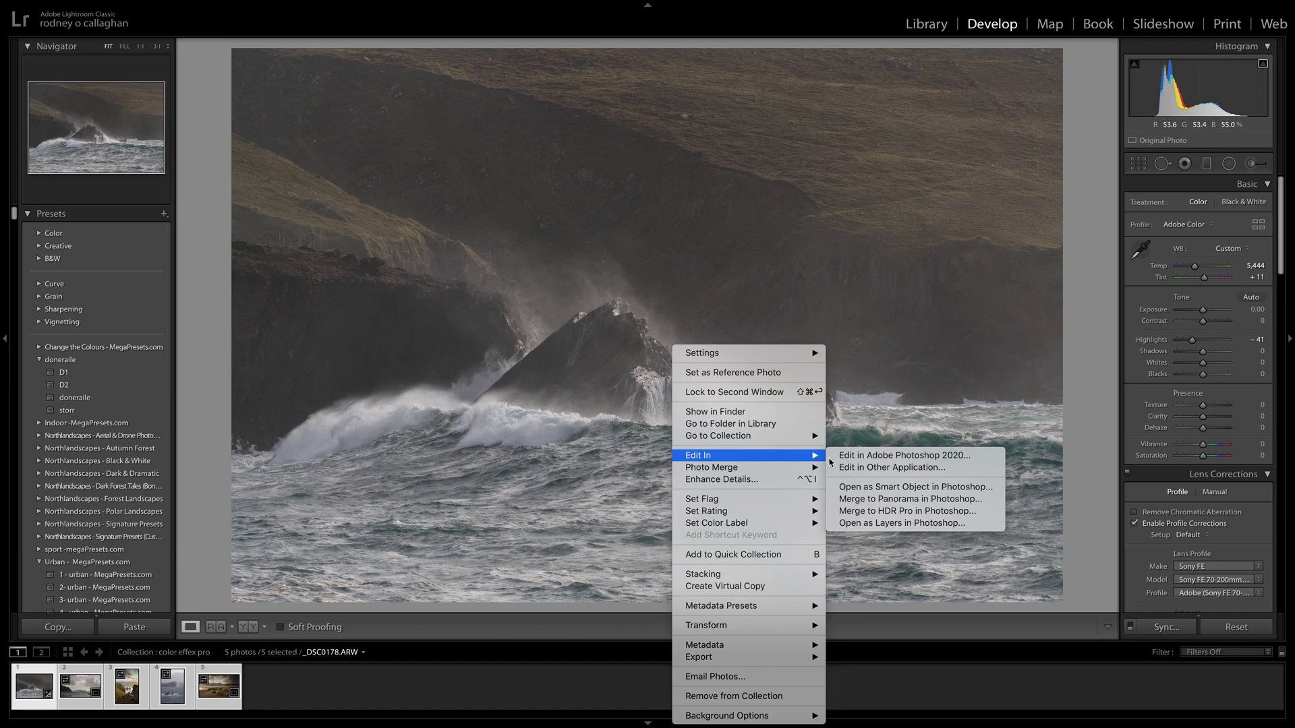
click(851, 455)
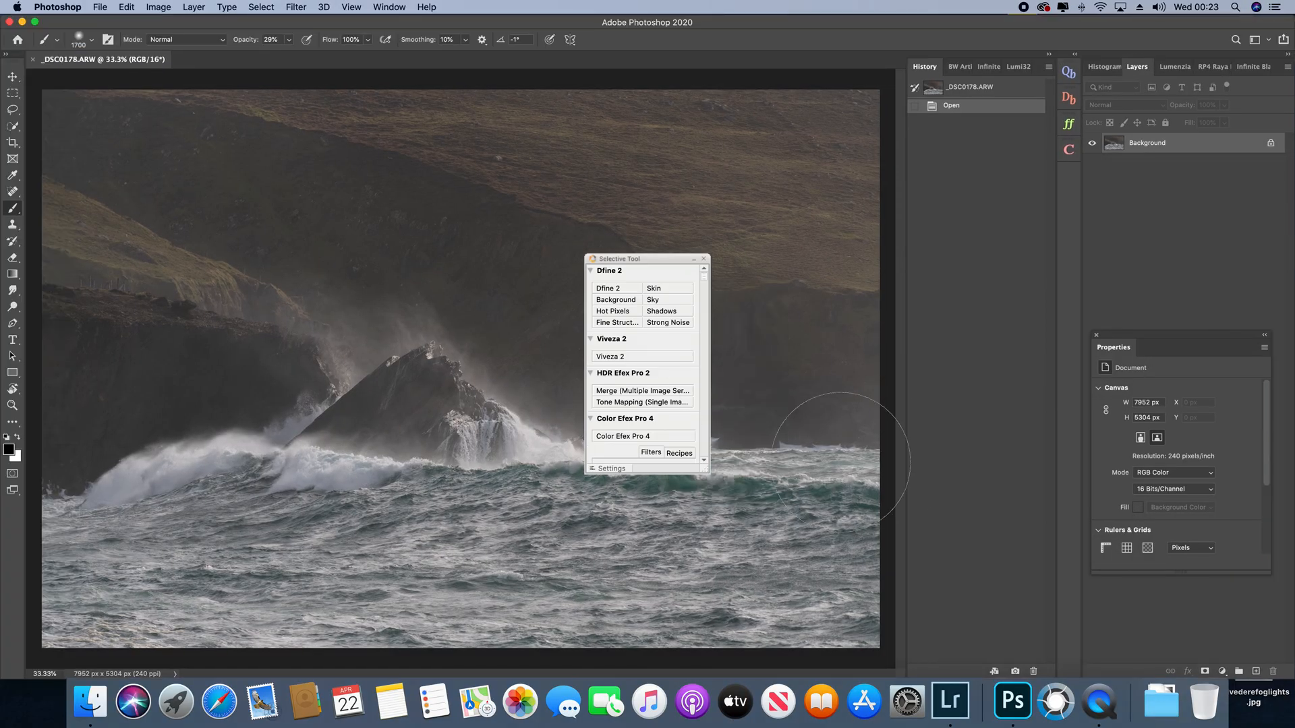
click(705, 258)
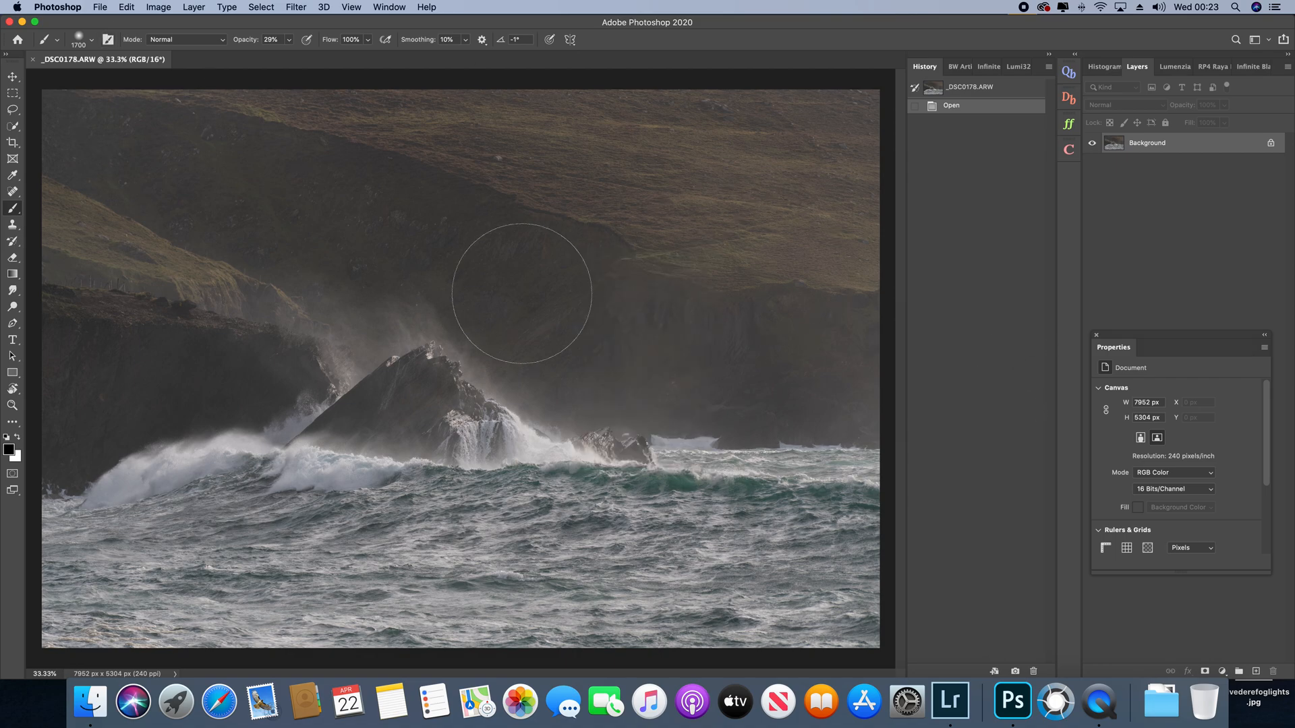
- Open the photo in the Nik Collection's Color Efex Pro 4 filter
click(296, 8)
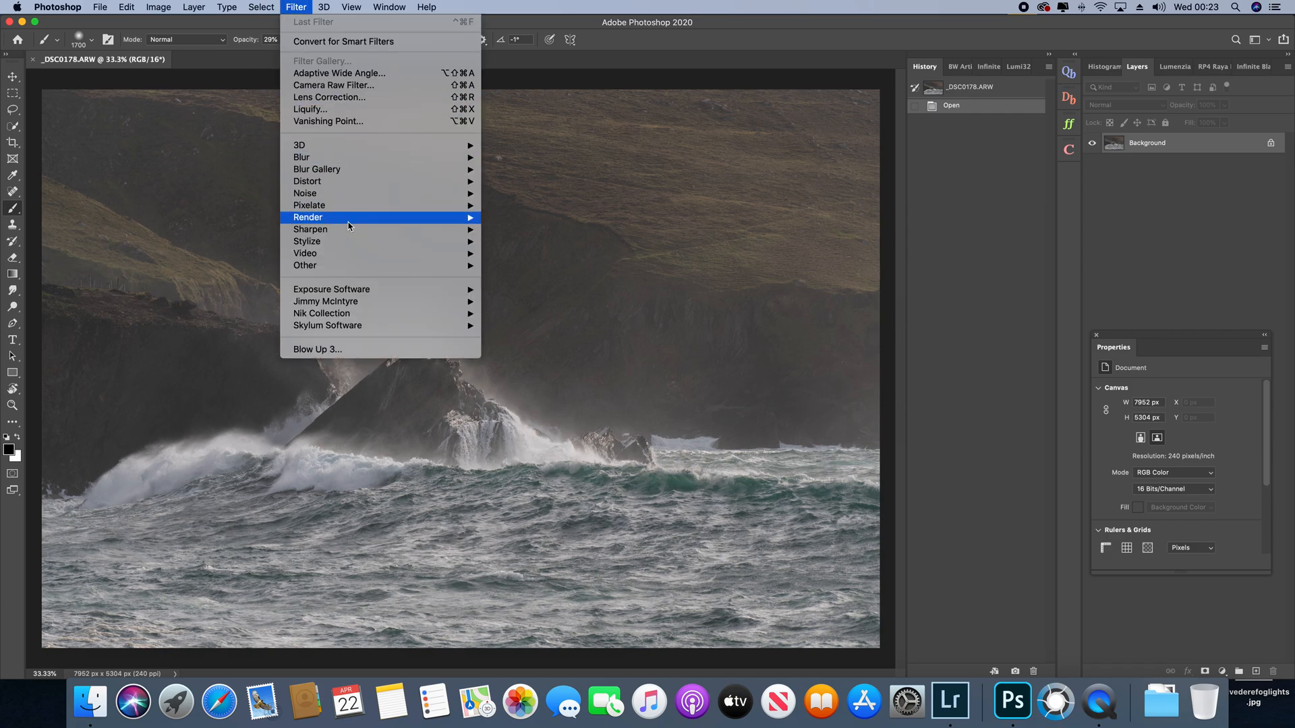
mouse_move(404, 313)
click(507, 315)
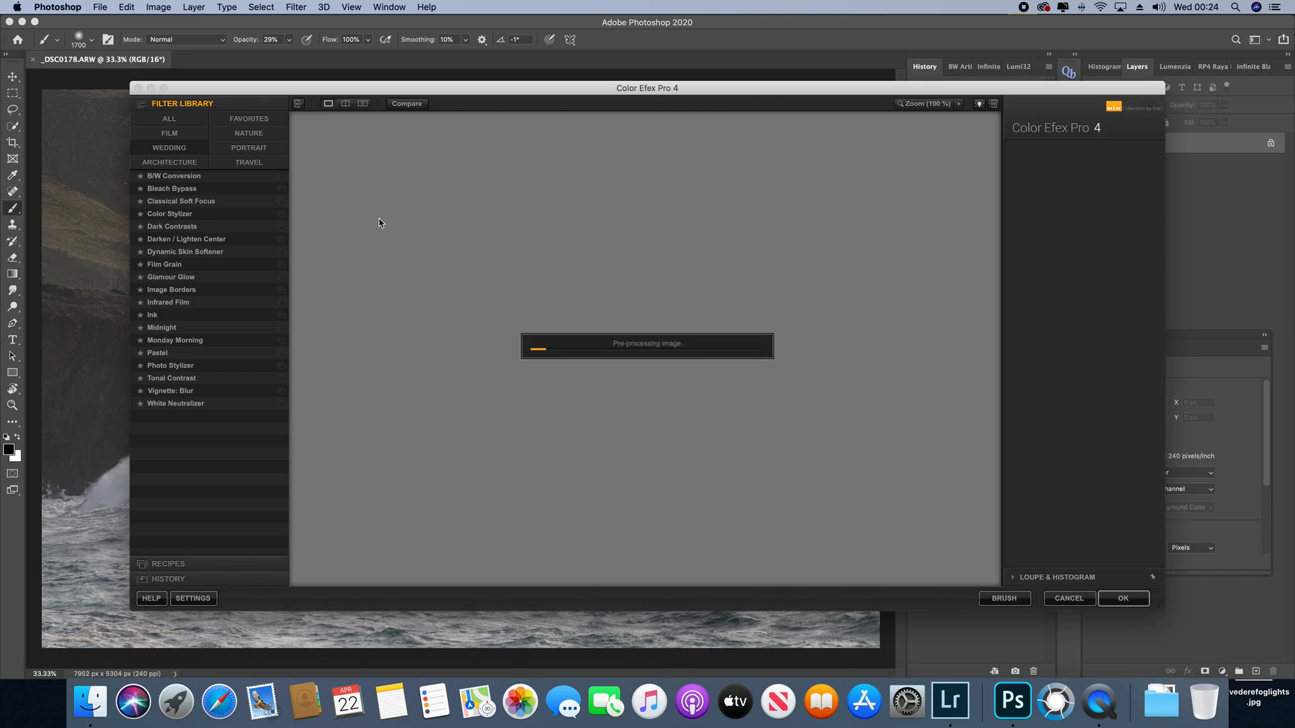
- Free up the computer's memory with CleanMyMac and enlarge the Color Efex Pro 4 window to fill the screen
click(1062, 7)
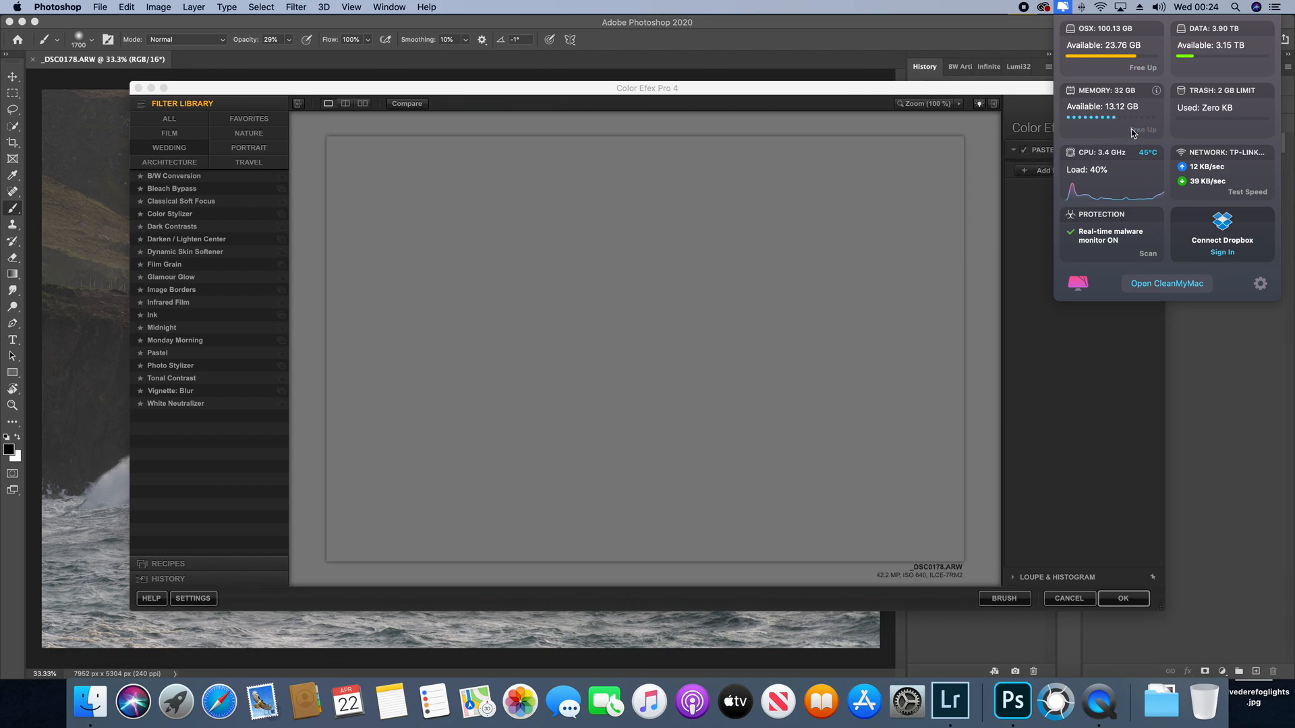
click(1137, 130)
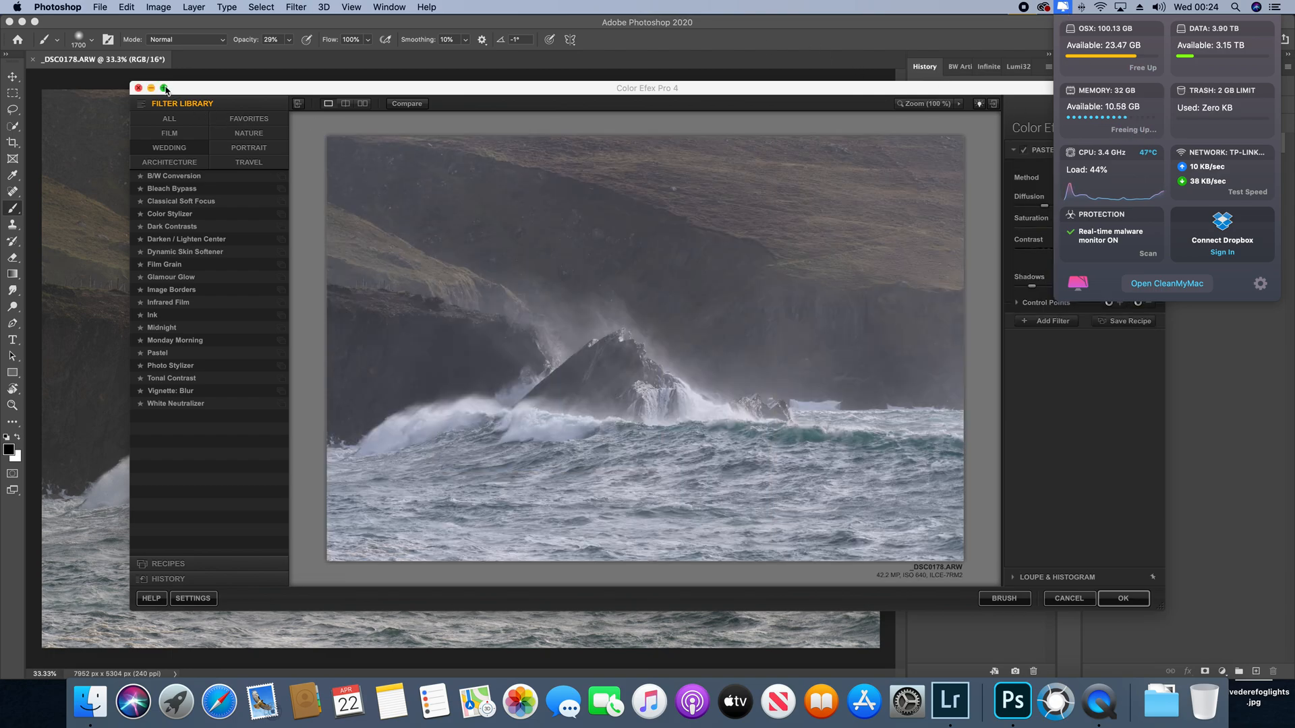
click(164, 88)
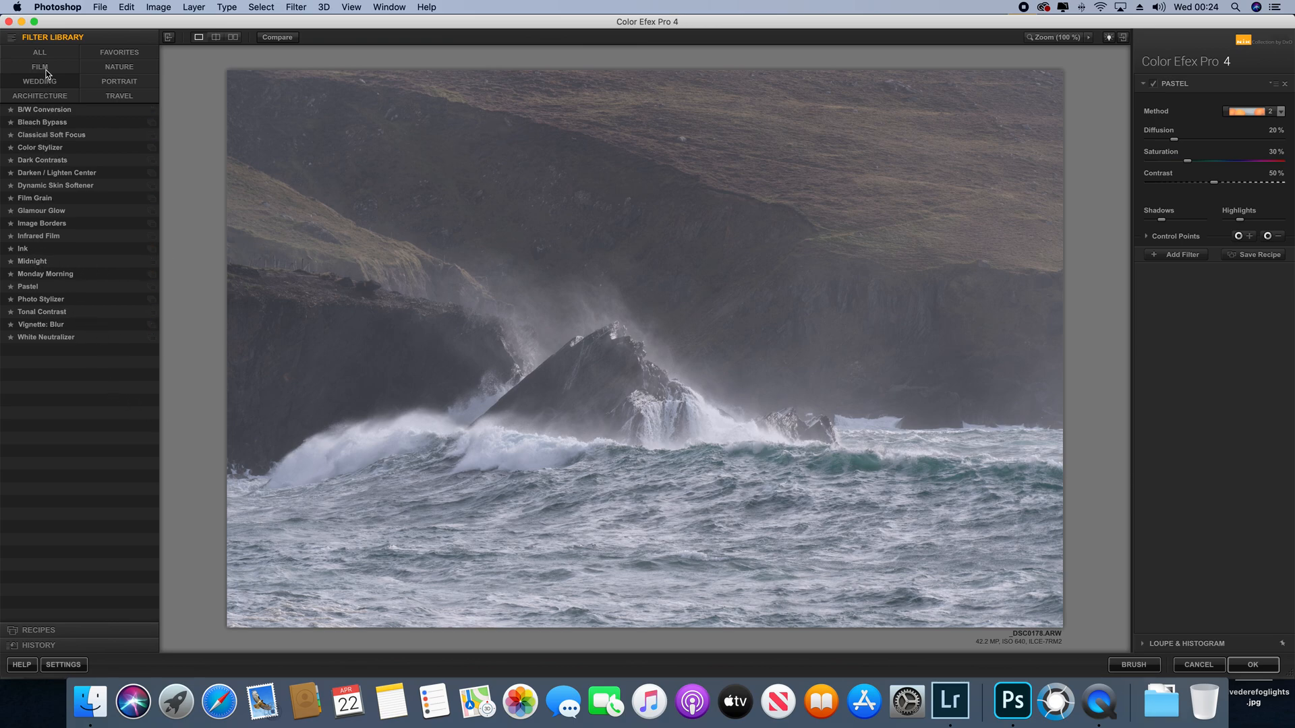
- Apply the Graduated Neutral Density filter from the Architecture category and compare the photo with and without its effect
click(46, 92)
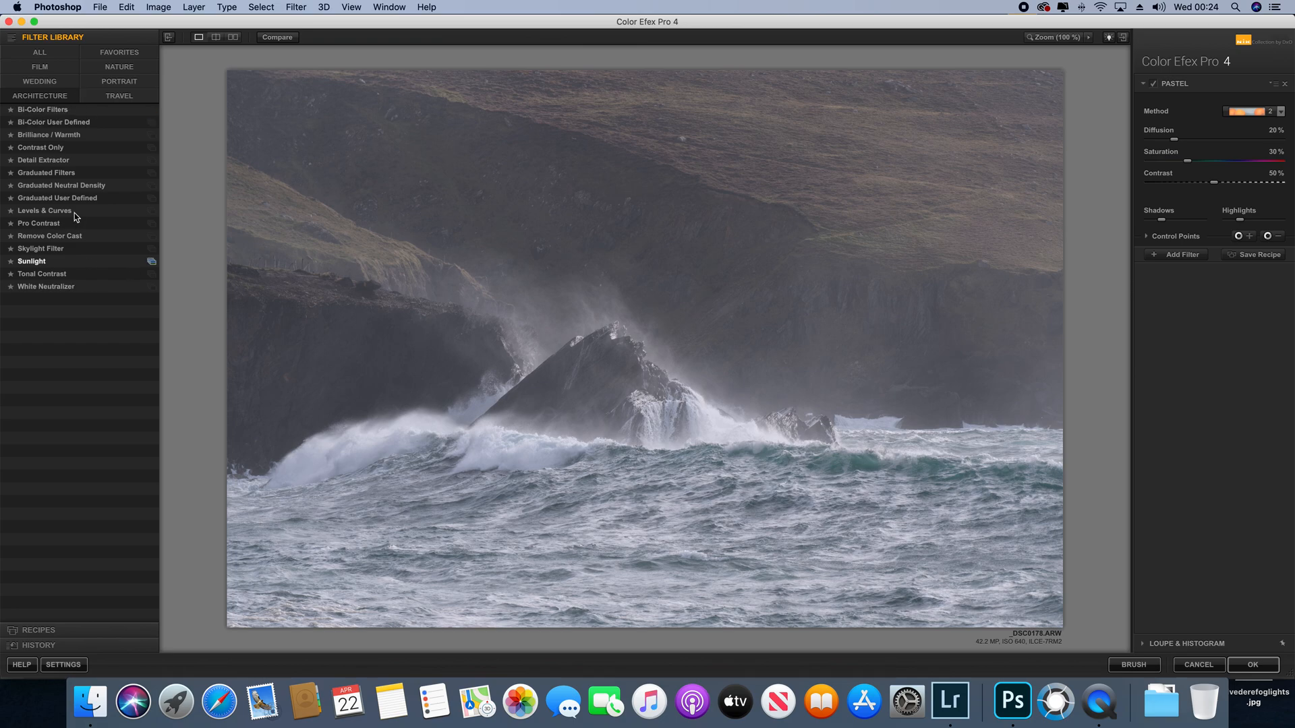
click(97, 188)
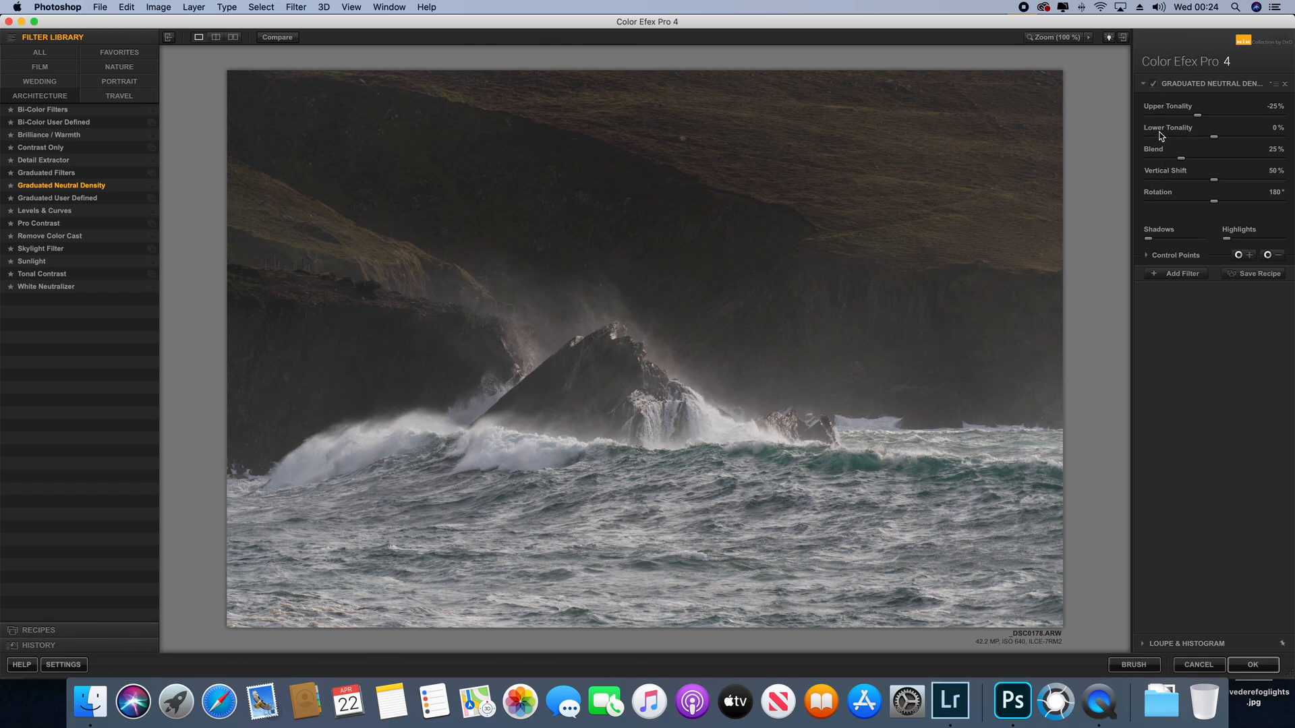
click(1154, 84)
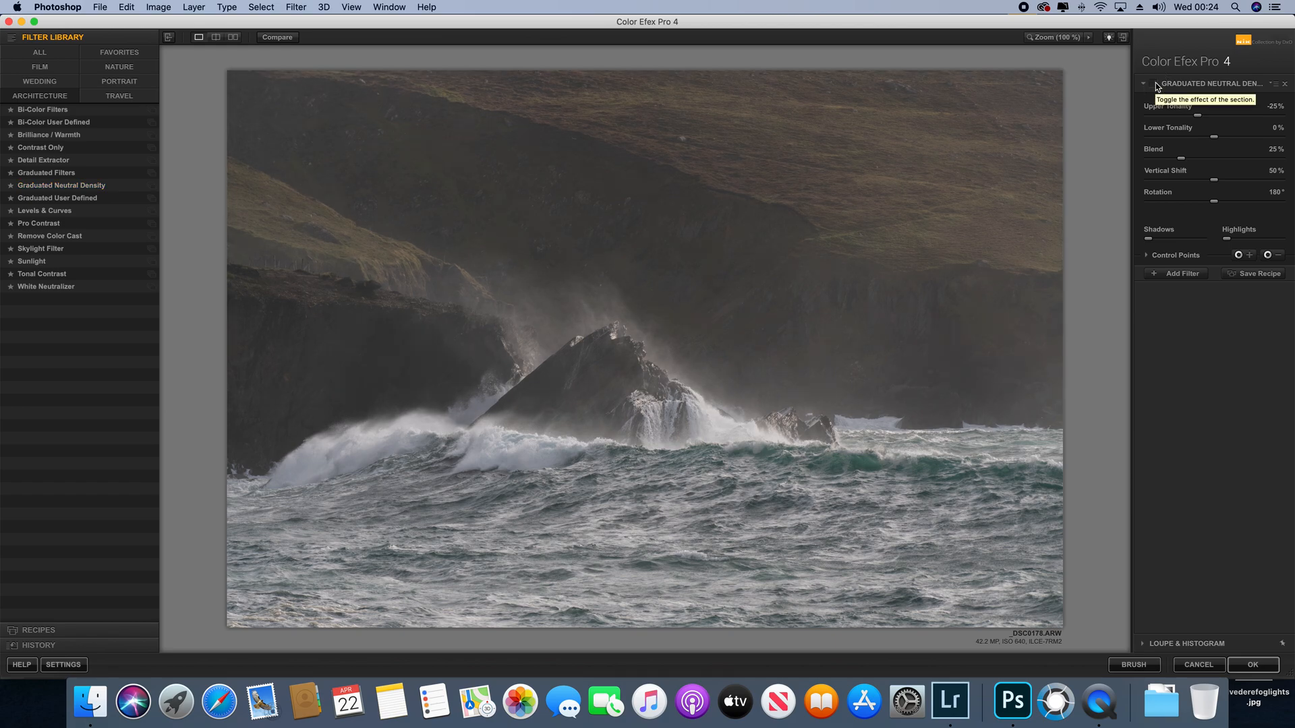
click(1154, 84)
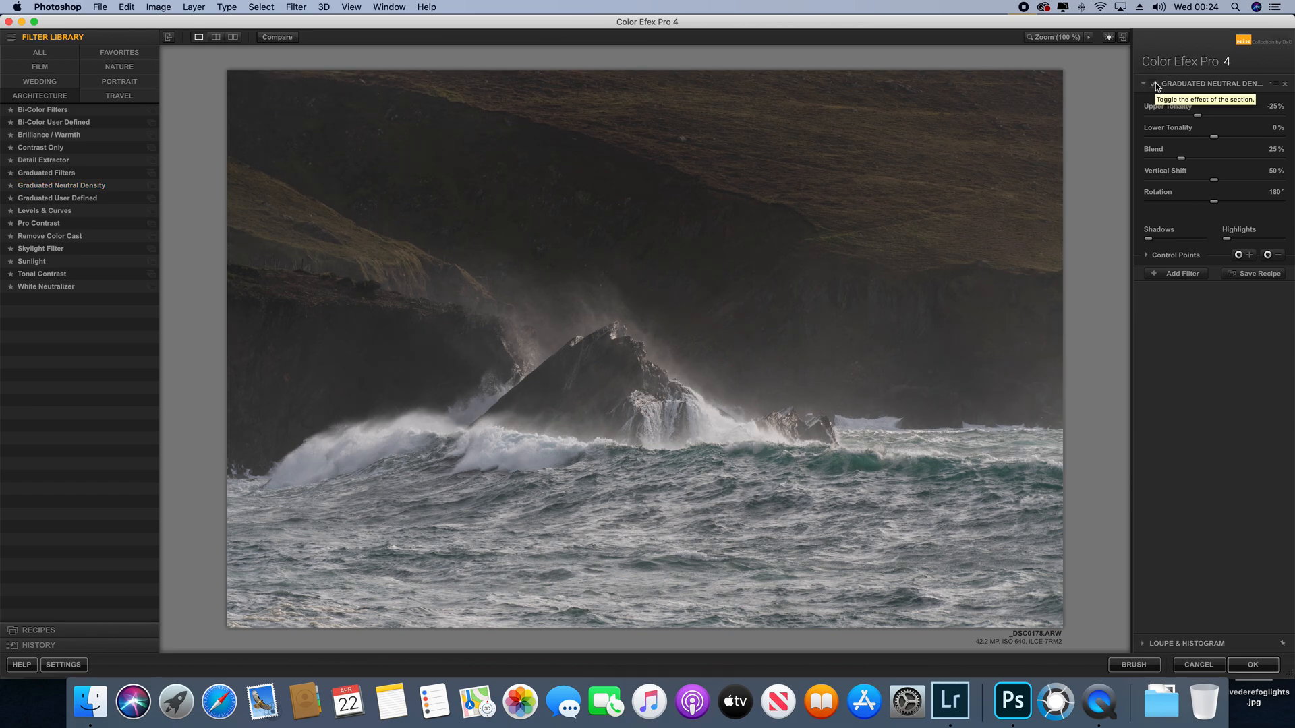
click(1154, 85)
click(1155, 85)
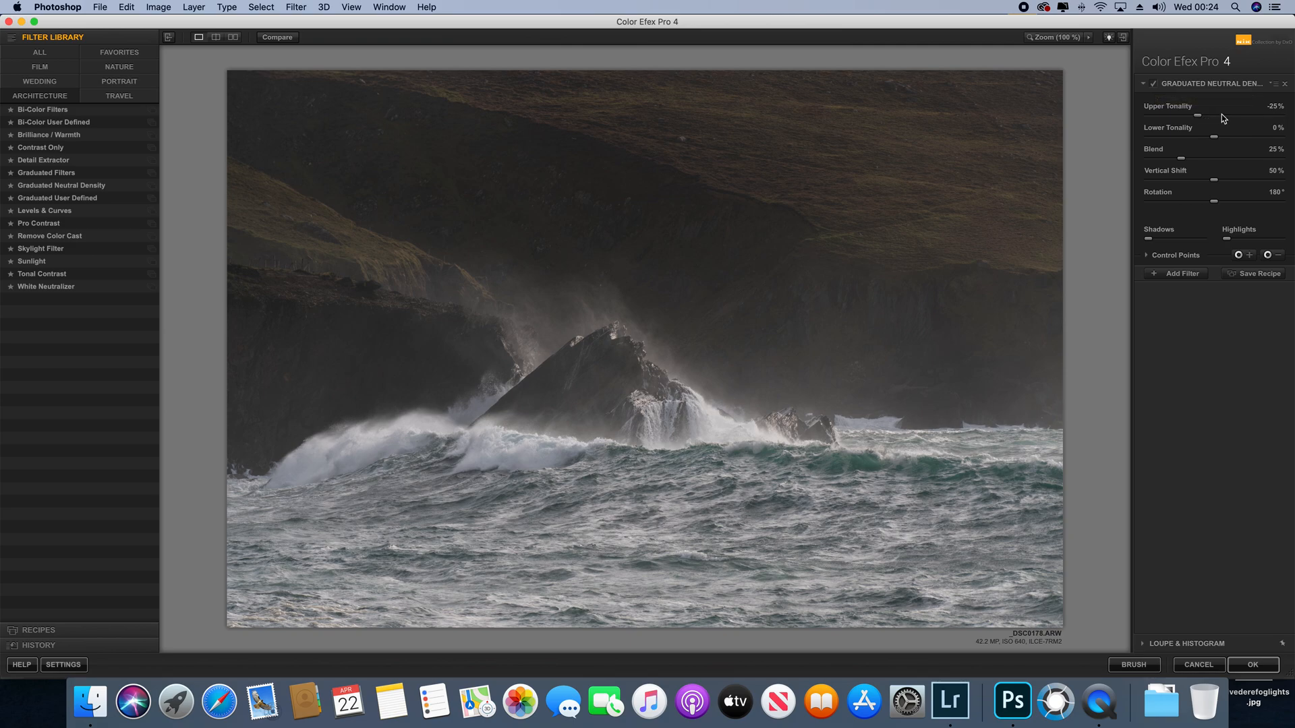
- Set the graduated filter's Upper Tonality to −14%, raise Lower Tonality slightly, and compare the effect off and on
click(1198, 116)
mouse_move(1197, 116)
mouse_down()
mouse_move(1150, 134)
mouse_move(1217, 129)
mouse_move(1207, 133)
mouse_up()
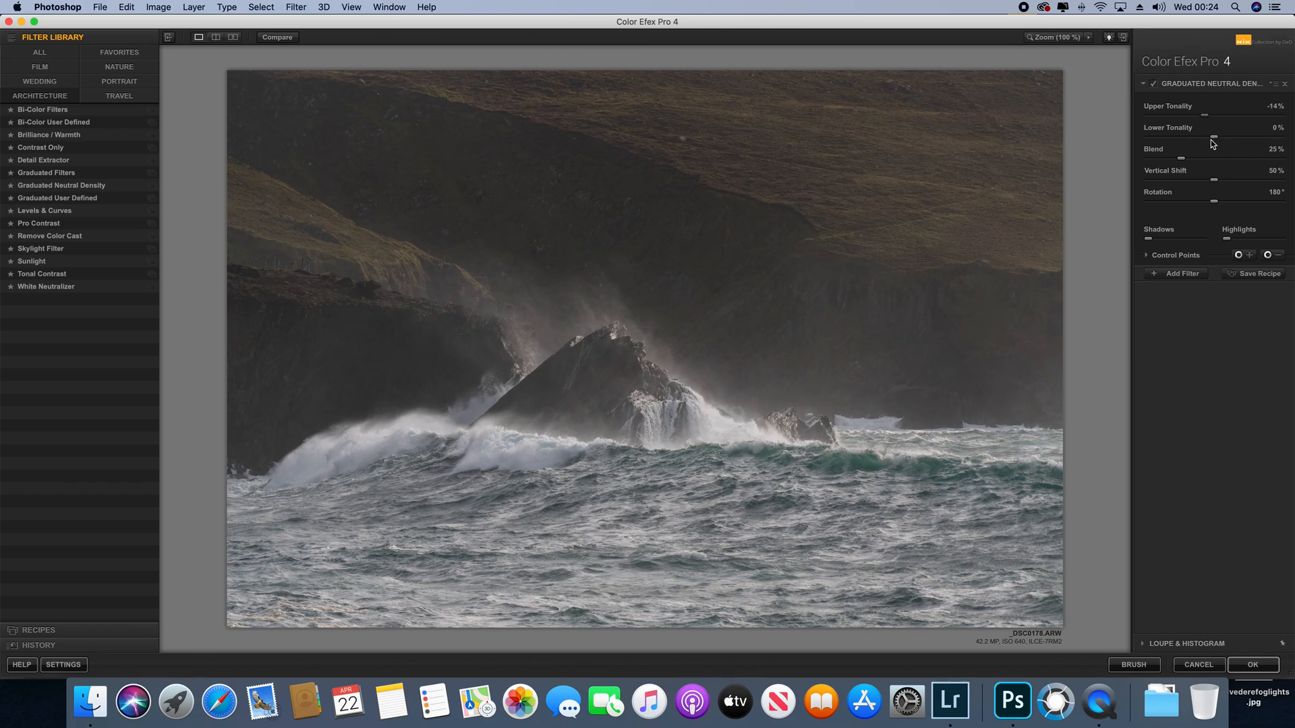
drag(1215, 139, 1222, 149)
click(1152, 86)
click(1154, 86)
- Add a Pro Contrast filter with Correct Color Cast 62%, Correct Contrast 13% and Dynamic Contrast 46%, and compare its effect
click(1182, 275)
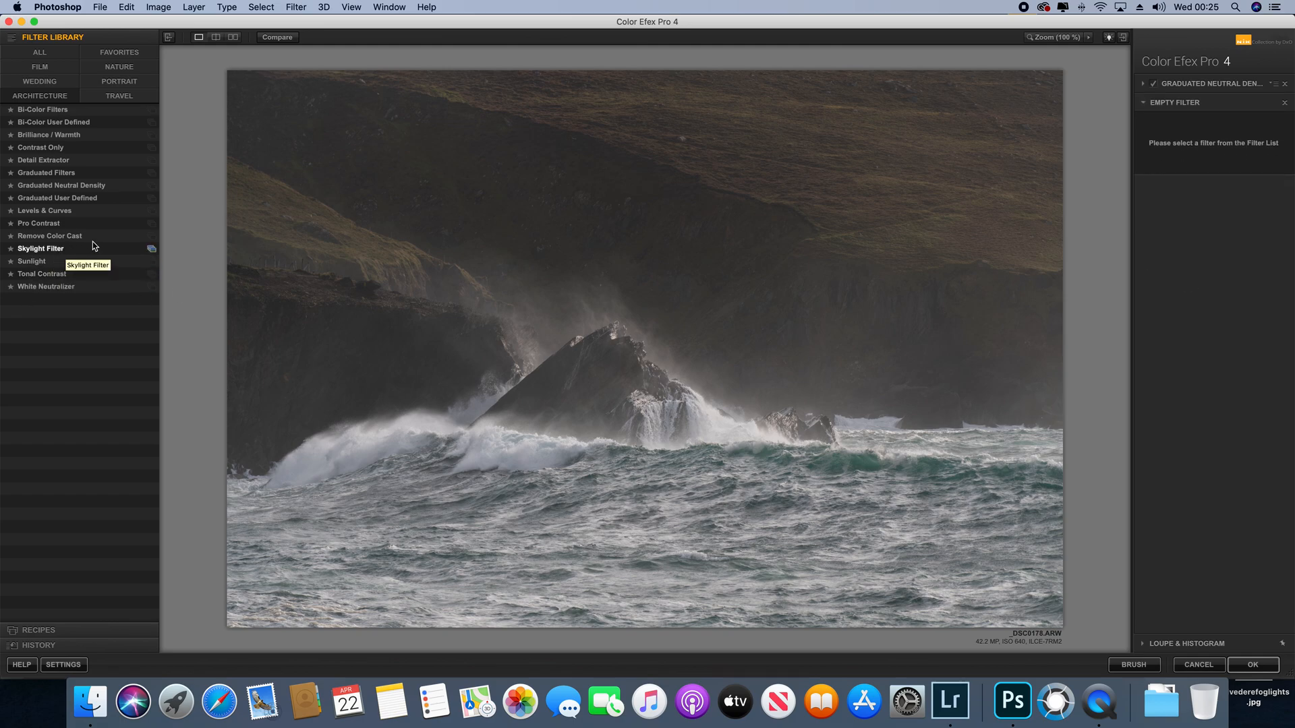
click(48, 223)
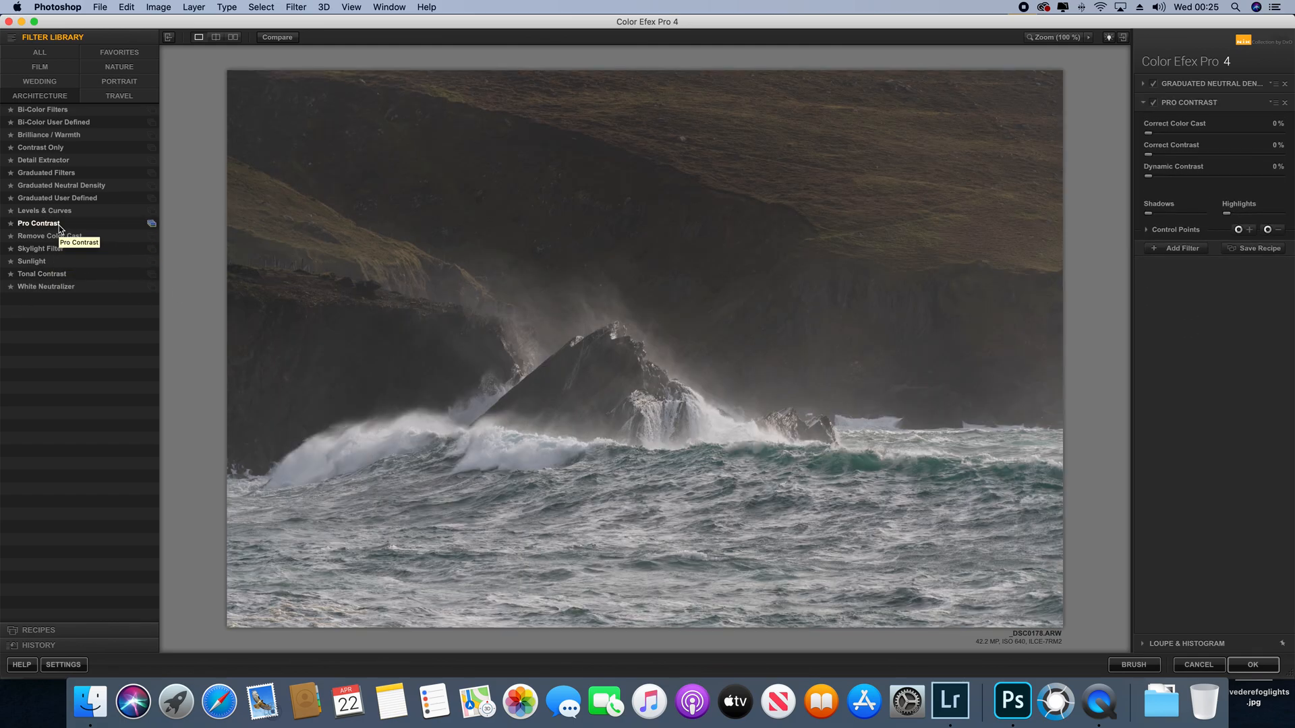
drag(1150, 179, 1212, 204)
drag(1148, 156, 1230, 163)
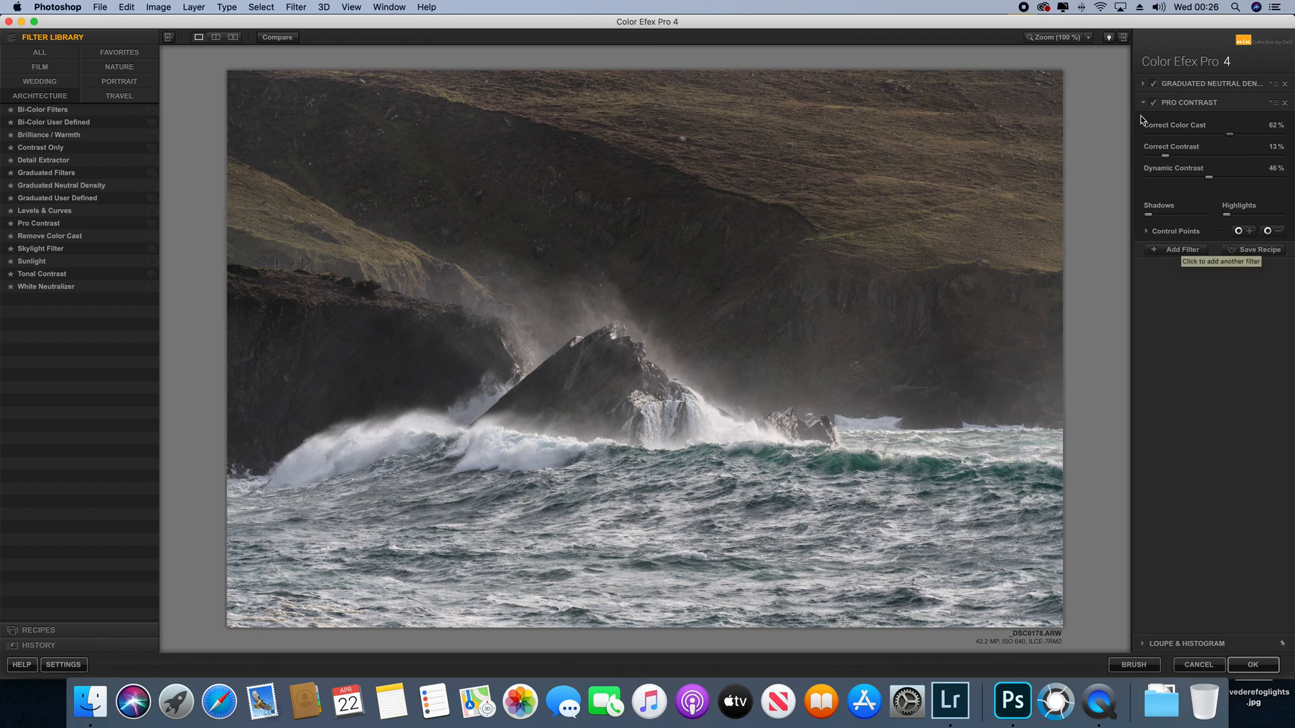
click(1153, 104)
click(1154, 103)
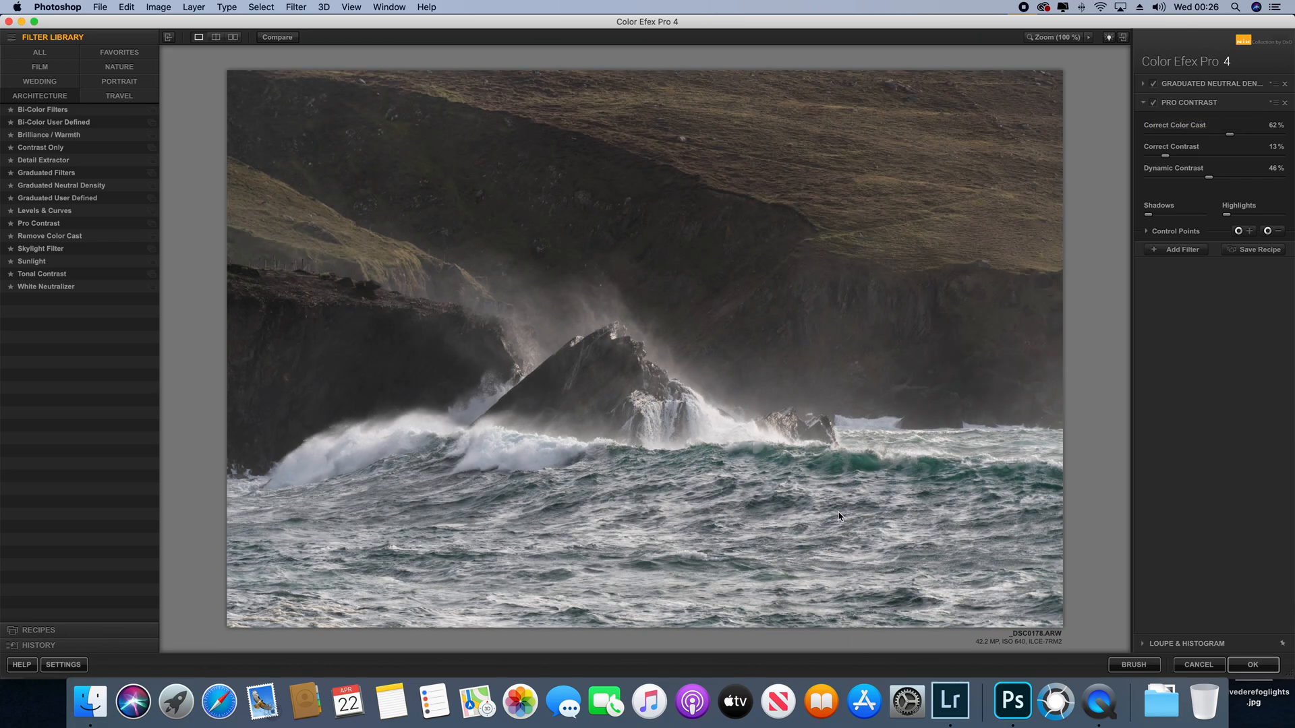
- Add the Darken / Lighten Center filter from the Wedding category and compare the photo with and without its effect
click(1183, 250)
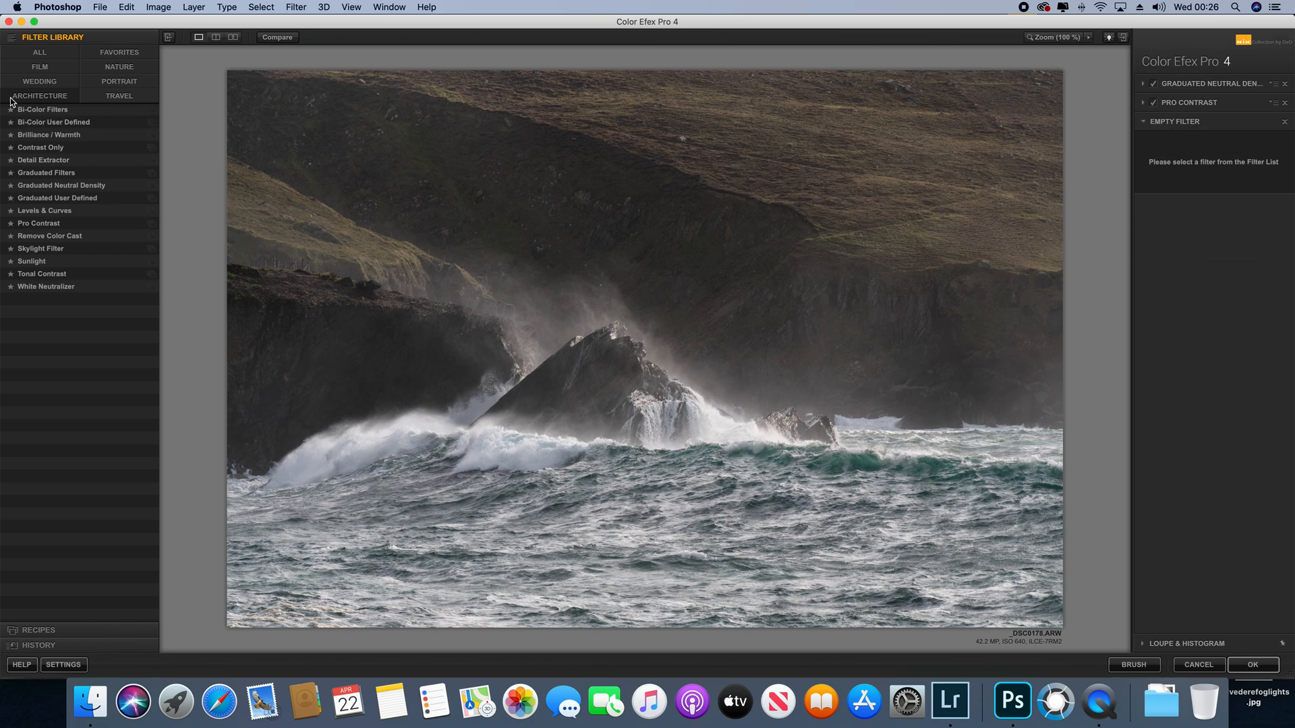
click(52, 83)
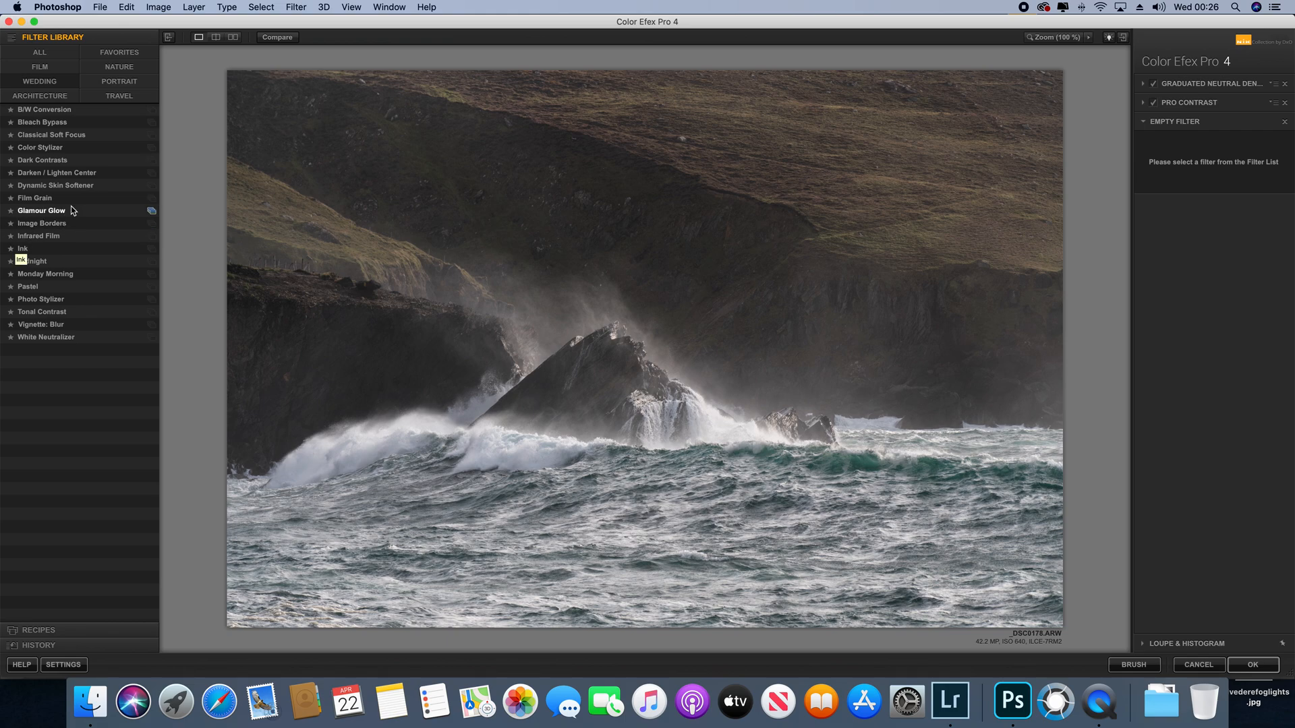
click(94, 173)
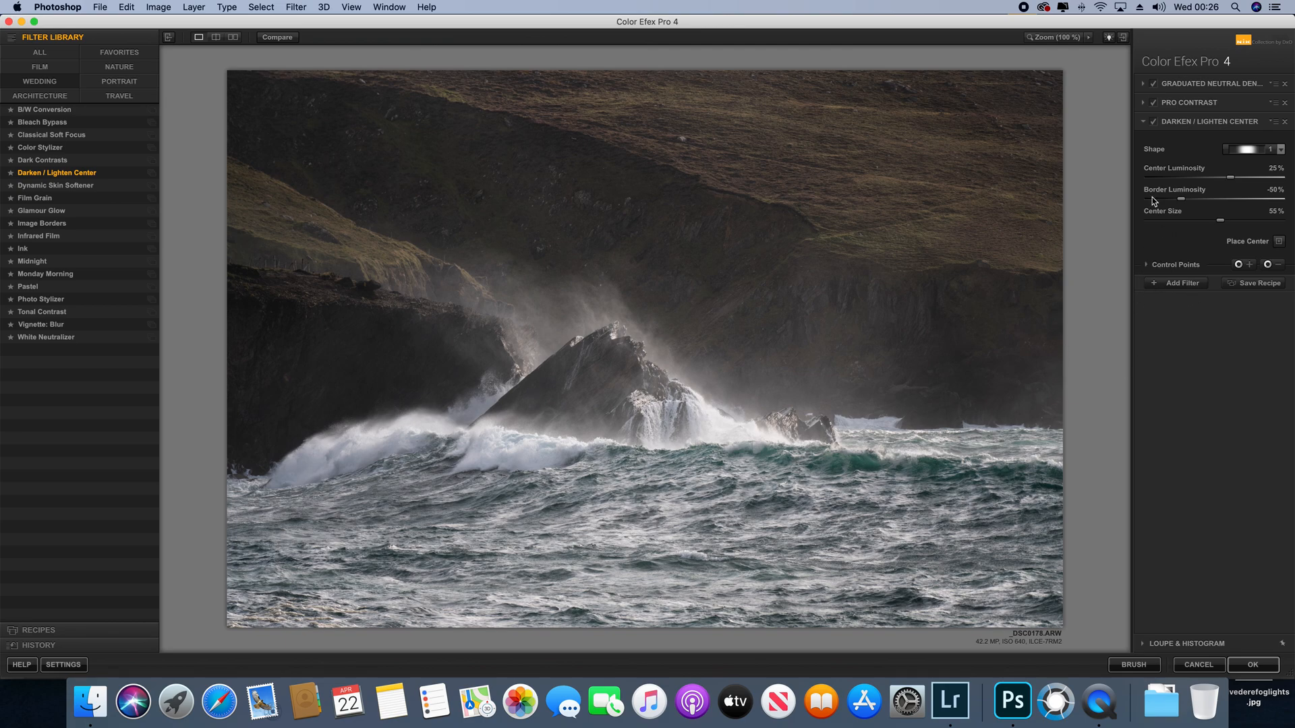
click(1154, 122)
click(1154, 122)
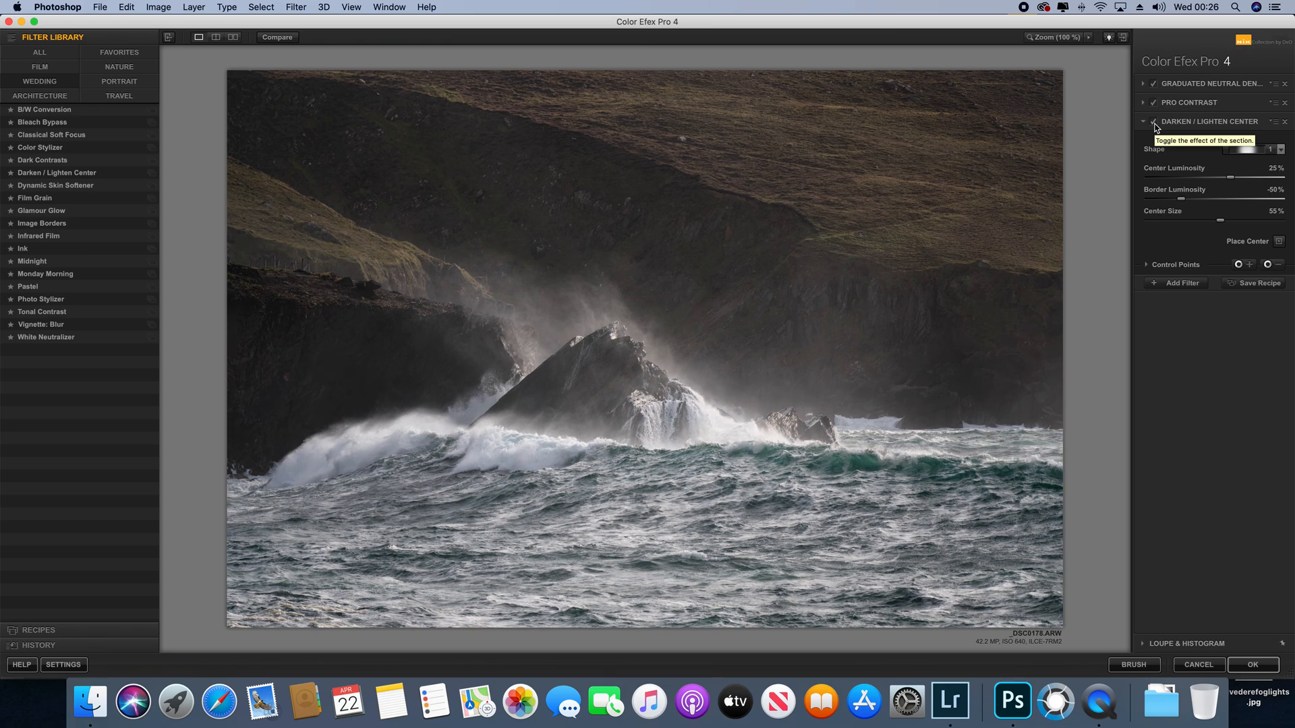
click(1154, 122)
click(1153, 122)
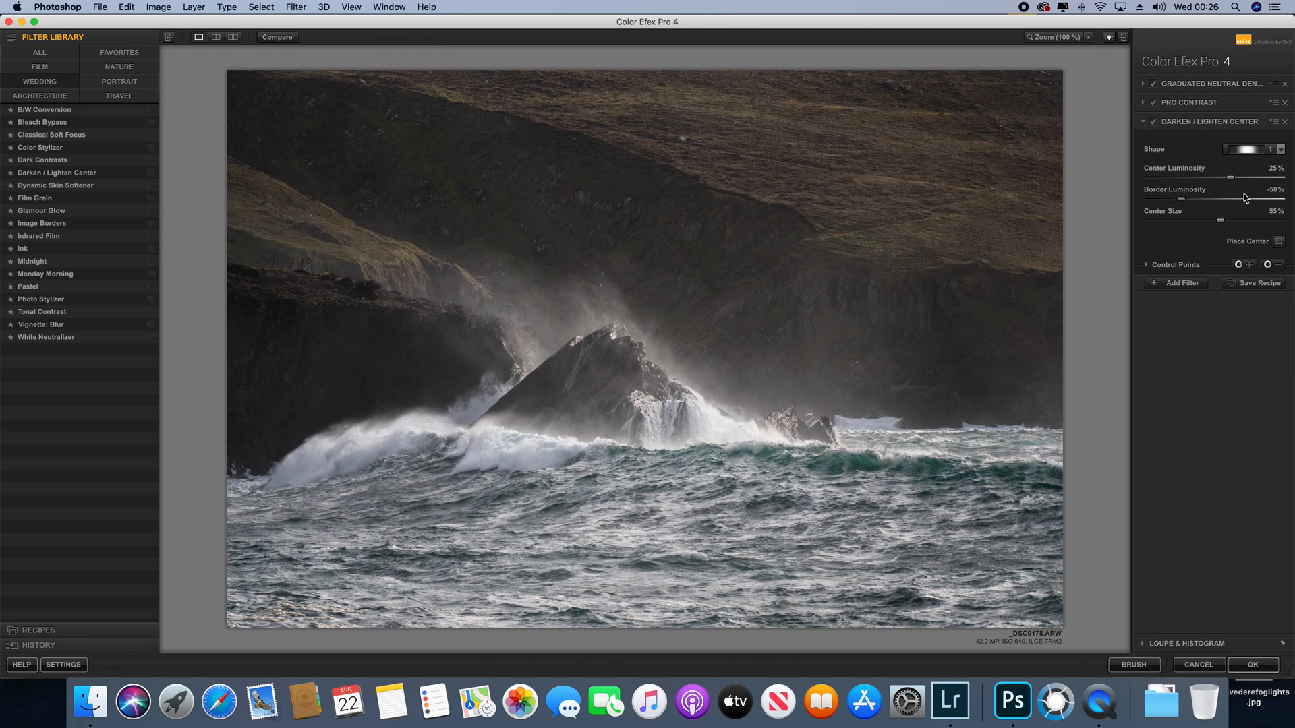
- Place the Darken / Lighten Center effect at the foot of the sea rock and set Center Luminosity to 11% and Border Luminosity to −63%
click(1184, 200)
mouse_move(1184, 201)
mouse_down()
mouse_move(1150, 206)
mouse_move(1185, 206)
mouse_up()
click(1278, 242)
click(603, 412)
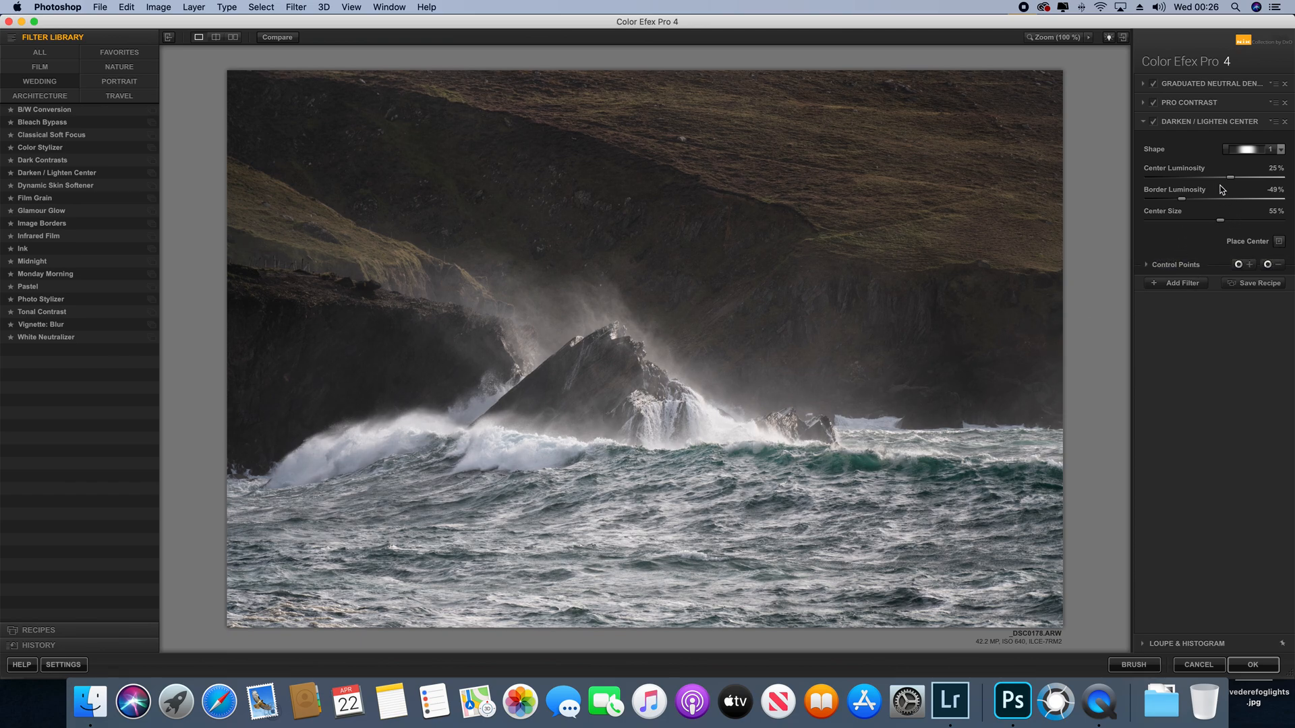
drag(1229, 182, 1180, 214)
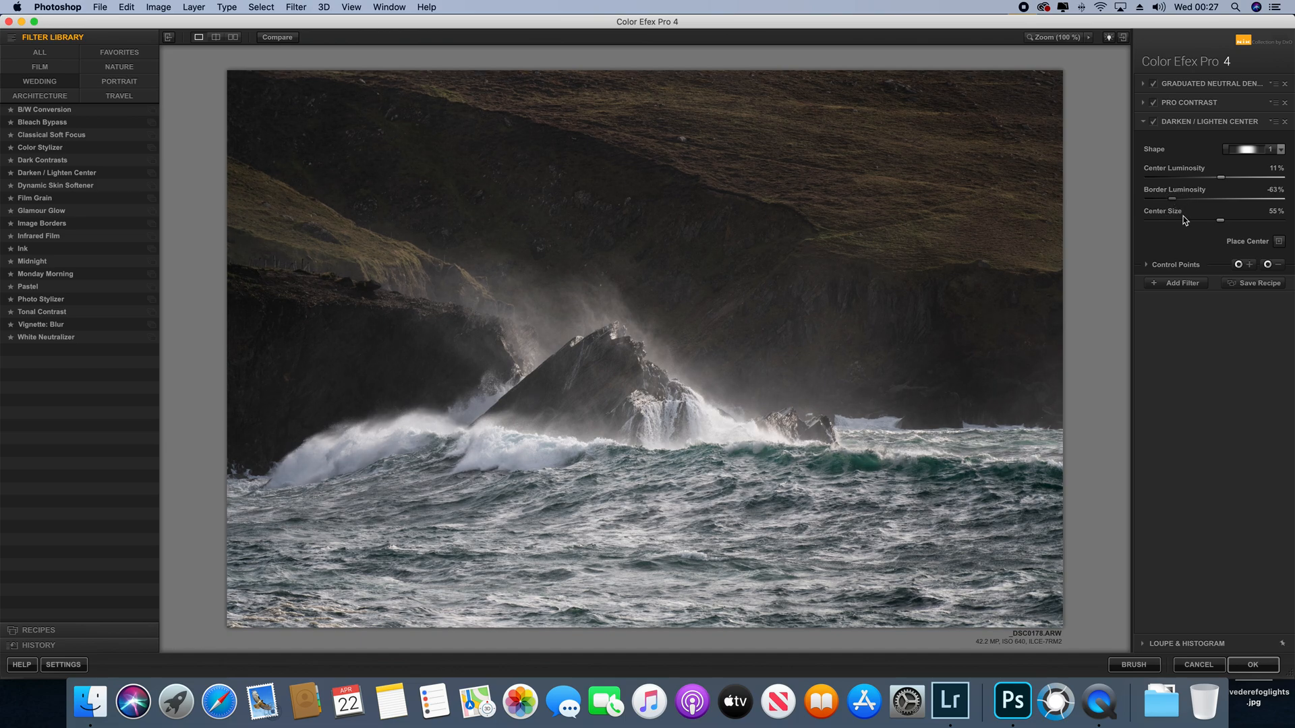
- Compare the photo with and without the Darken / Lighten Center effect, and apply the whole filter stack to the Photoshop document
click(1154, 123)
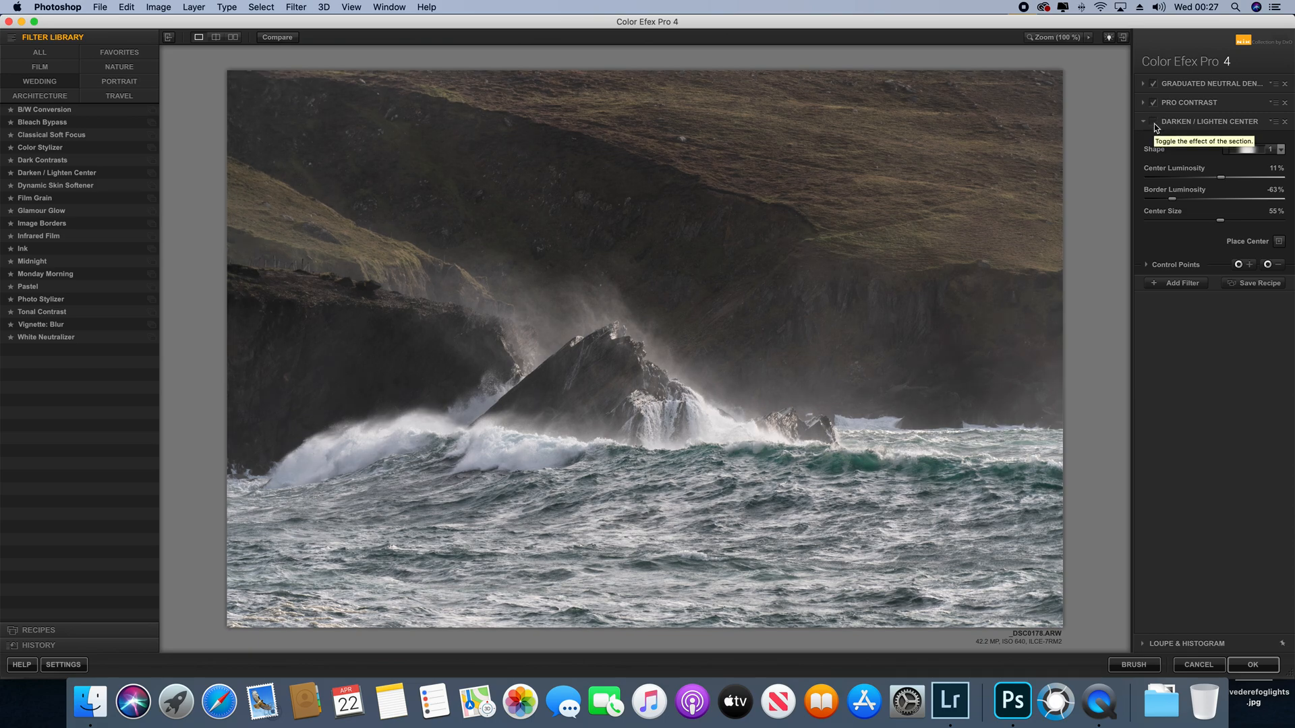
click(1155, 124)
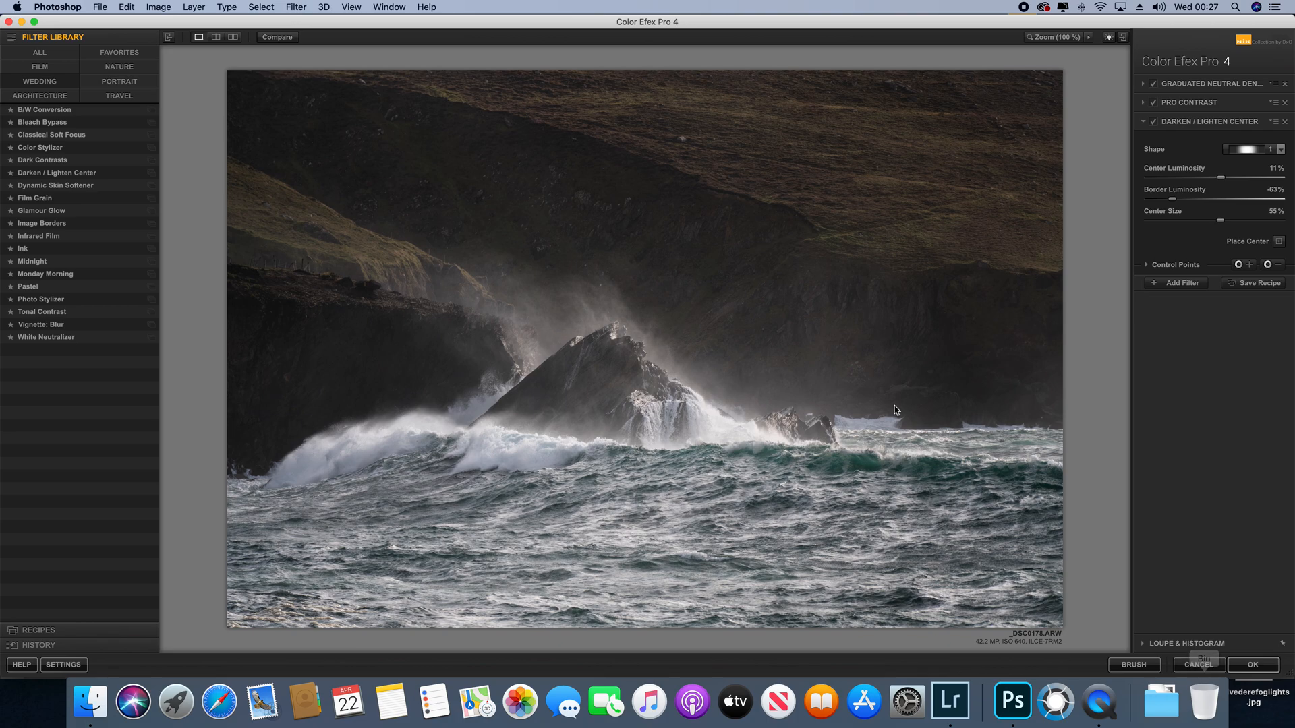
click(1254, 665)
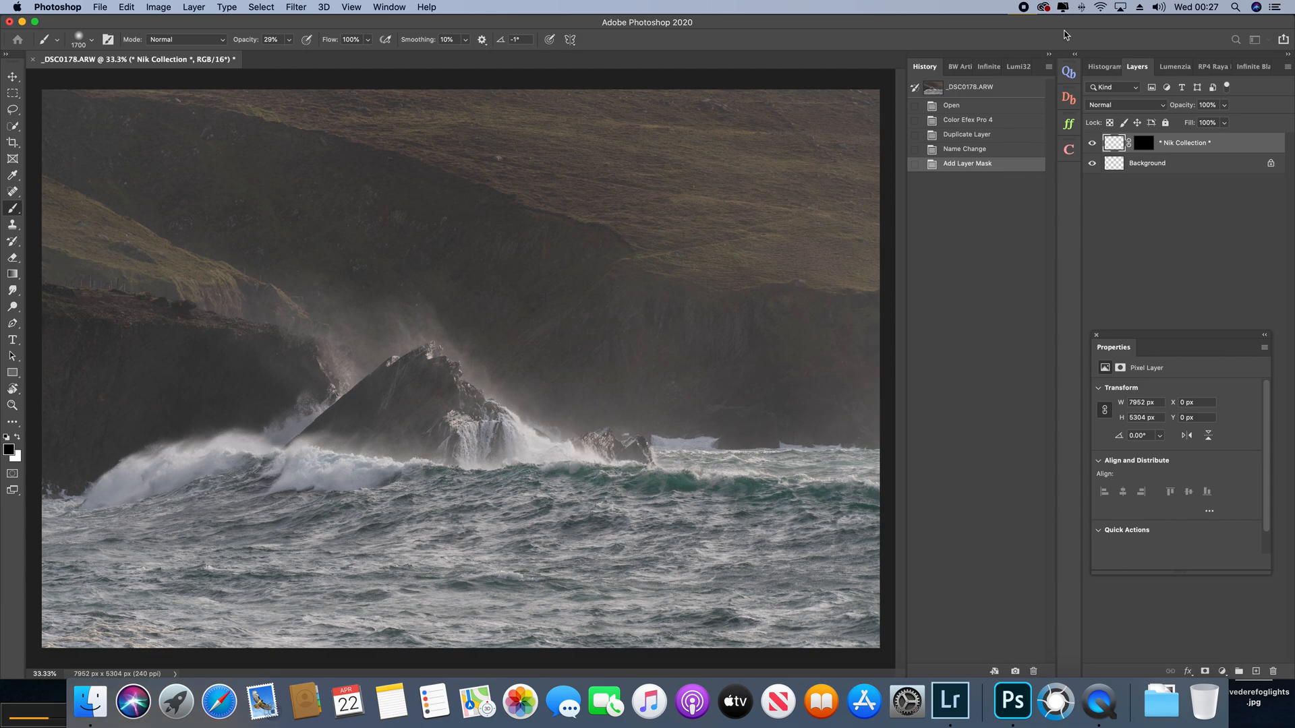
click(1072, 9)
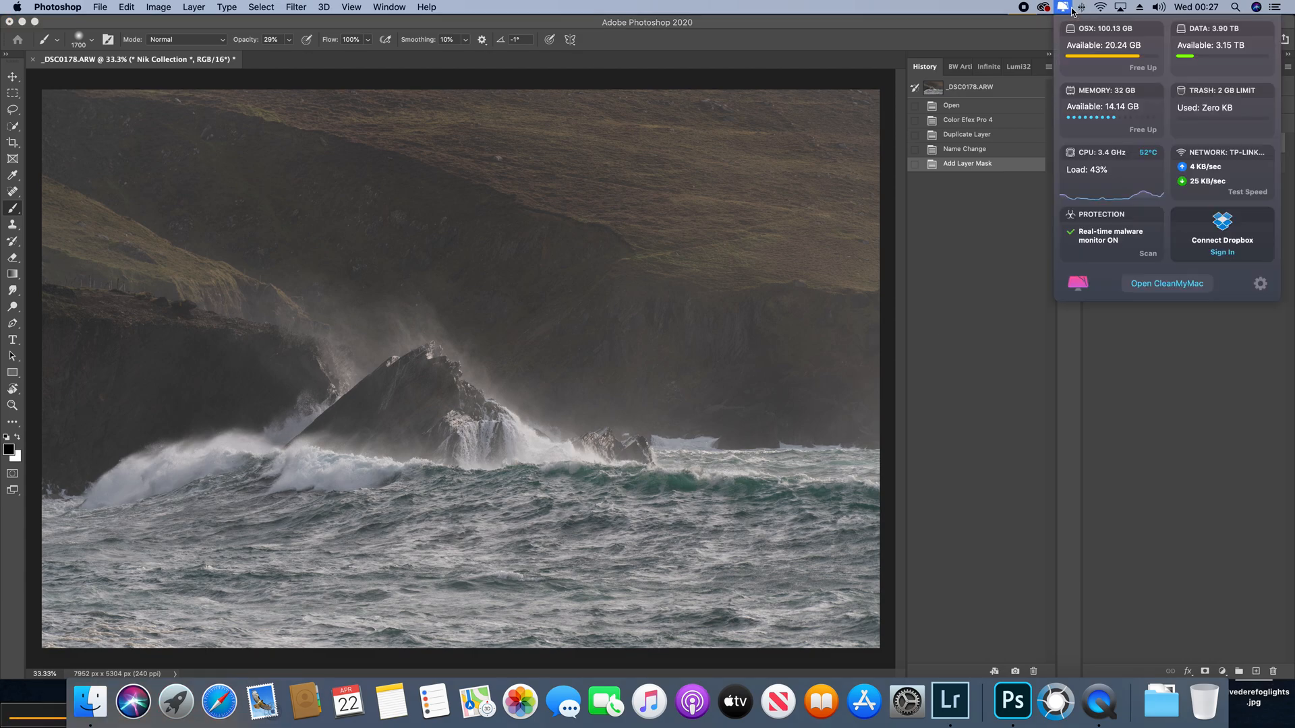
click(968, 23)
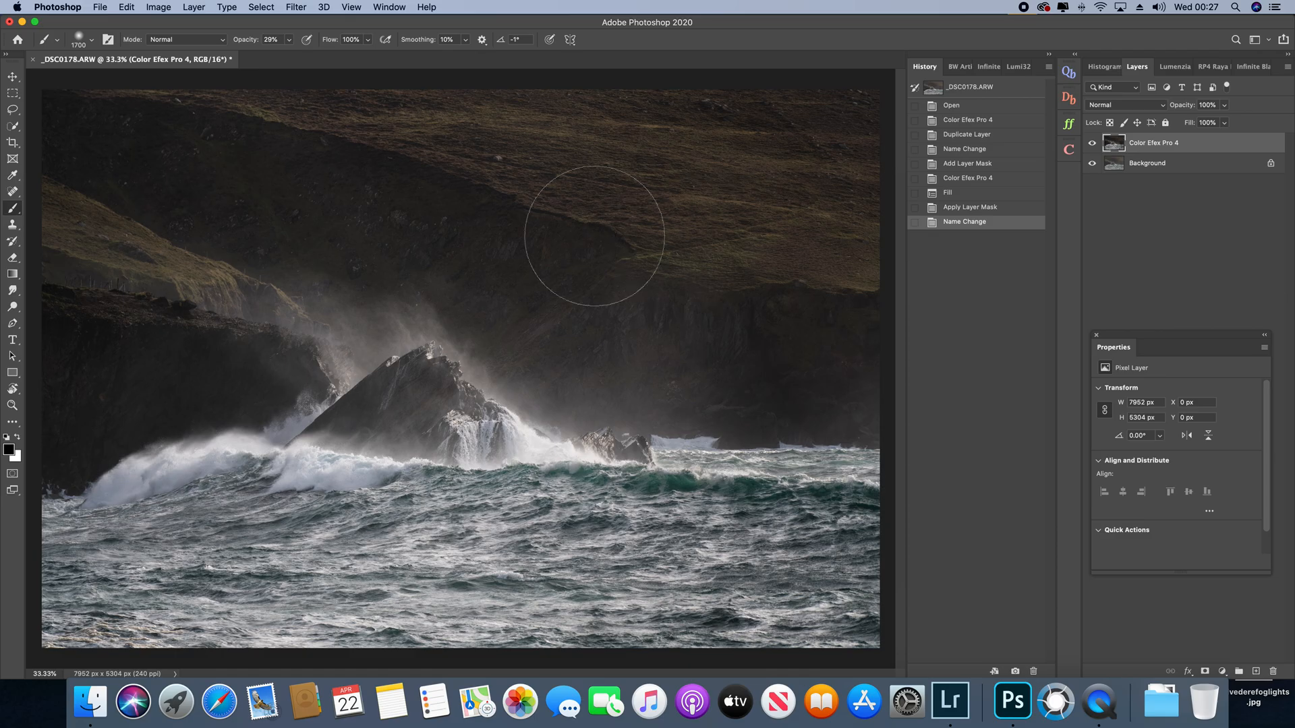
- Switch to Lightroom, select the beach photo _DSC0498.ARW and enable its lens profile corrections
click(951, 701)
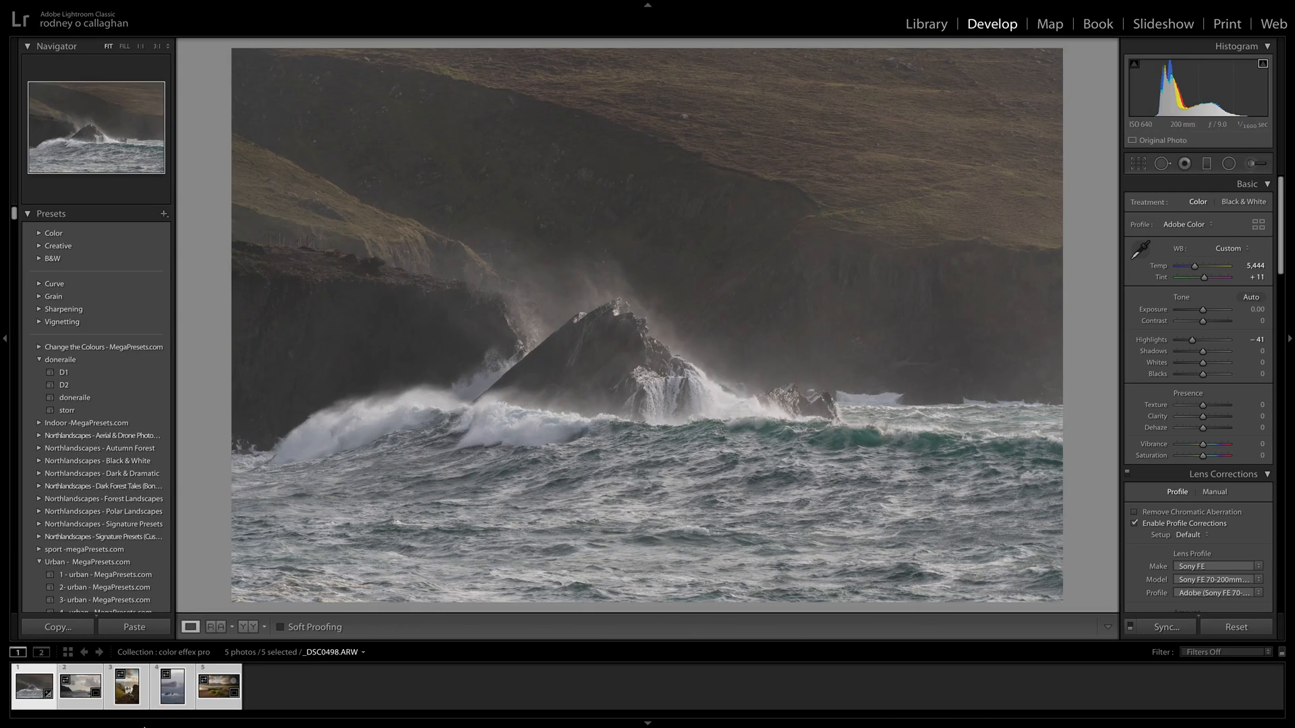
click(215, 702)
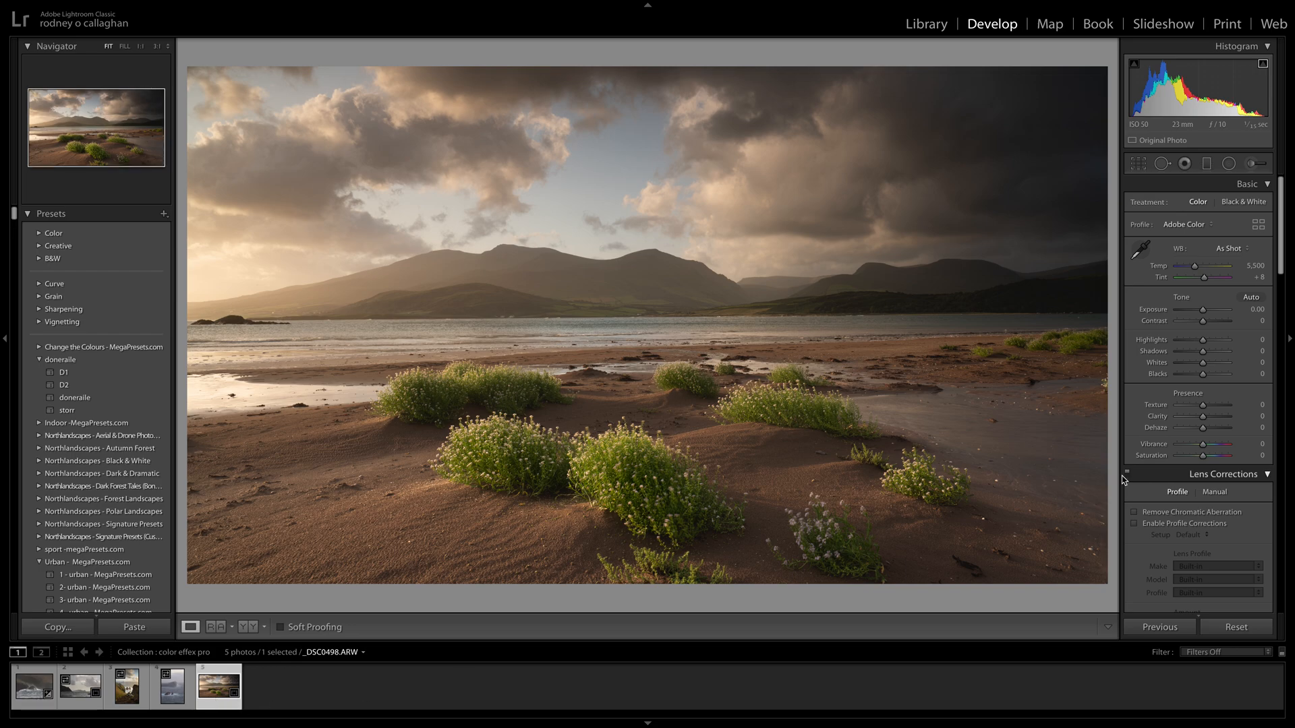
click(1134, 524)
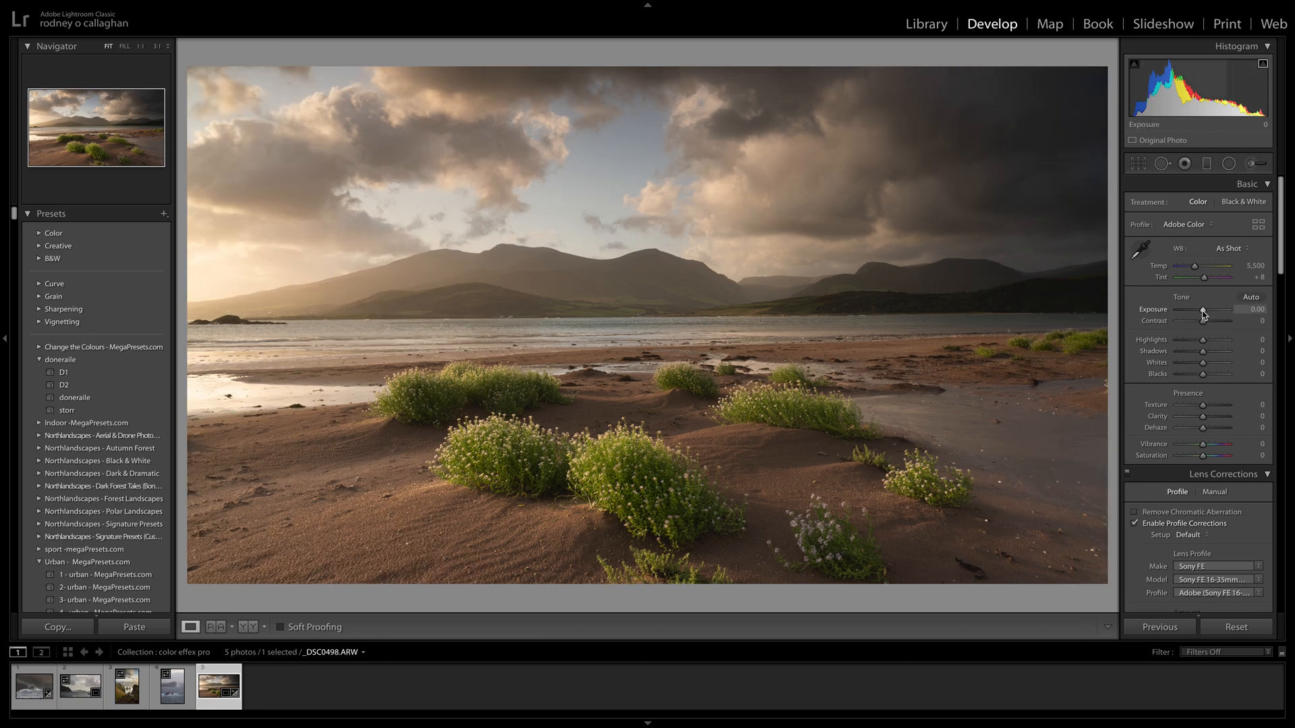
- Set the beach photo's white balance to Auto with Temp at 5,500, Highlights to −37 and Shadows to +20
click(1229, 249)
click(1231, 256)
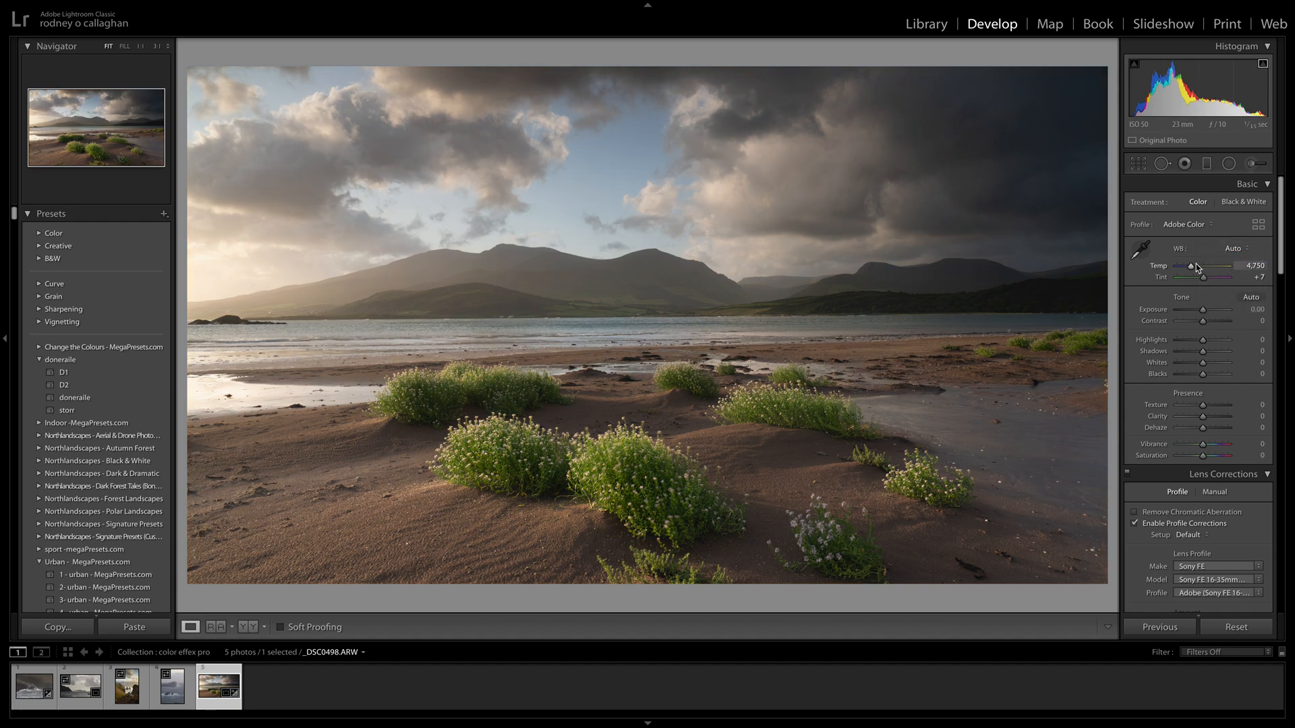
drag(1193, 268, 1197, 268)
mouse_move(1202, 340)
mouse_down()
mouse_move(1188, 352)
mouse_move(1208, 354)
mouse_up()
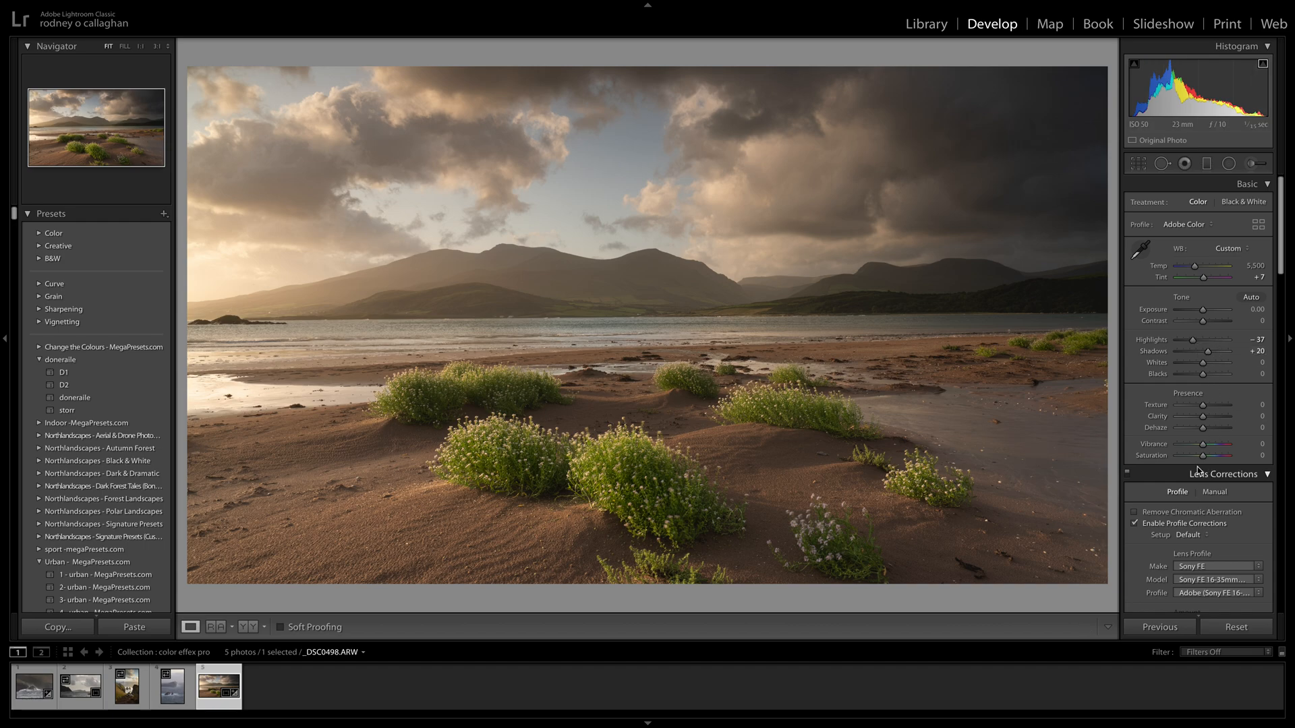
- Open the adjusted beach photo in Photoshop for editing and start the Color Efex Pro 4 filter on it
right_click(612, 493)
mouse_move(655, 453)
click(799, 457)
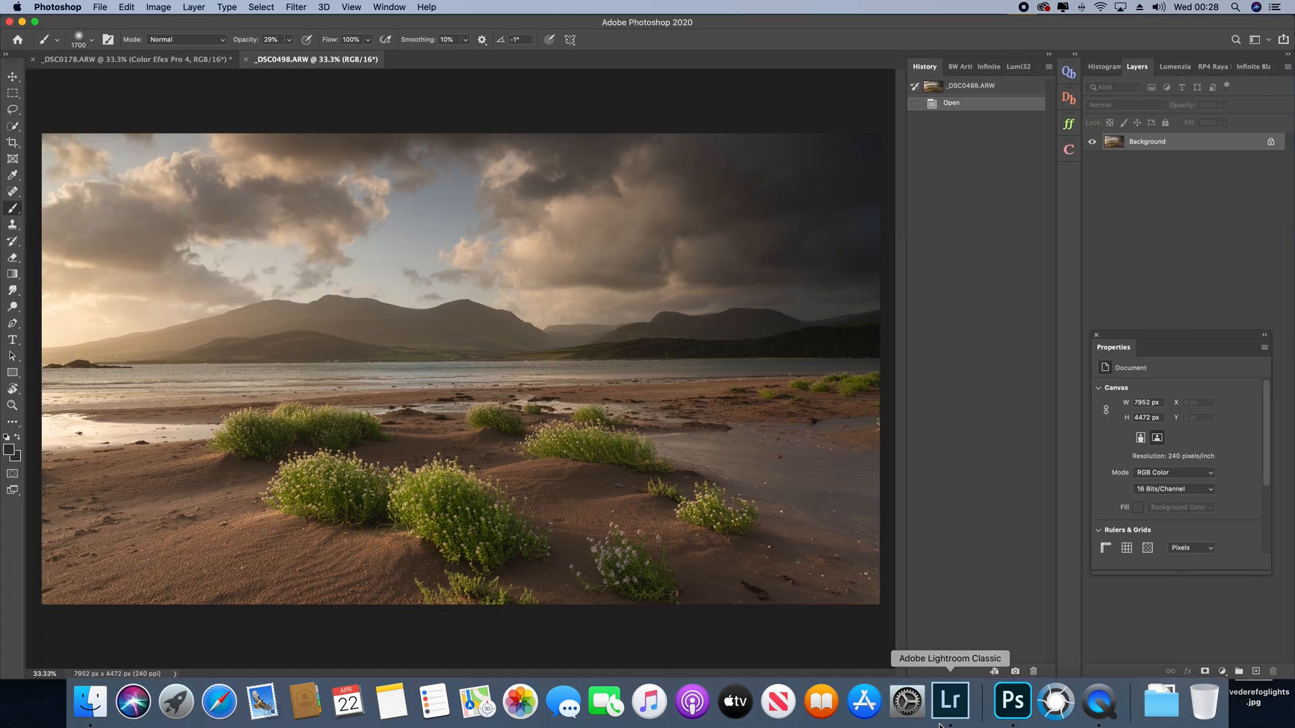
click(294, 8)
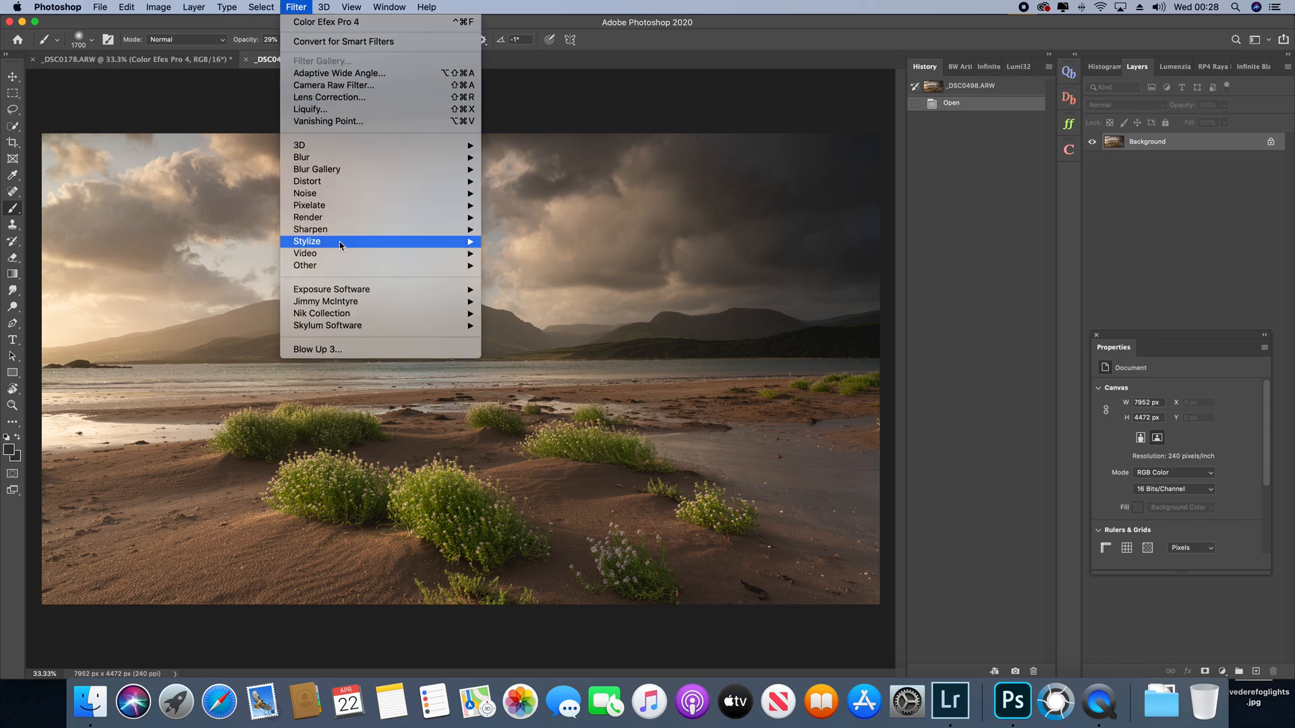
mouse_move(383, 323)
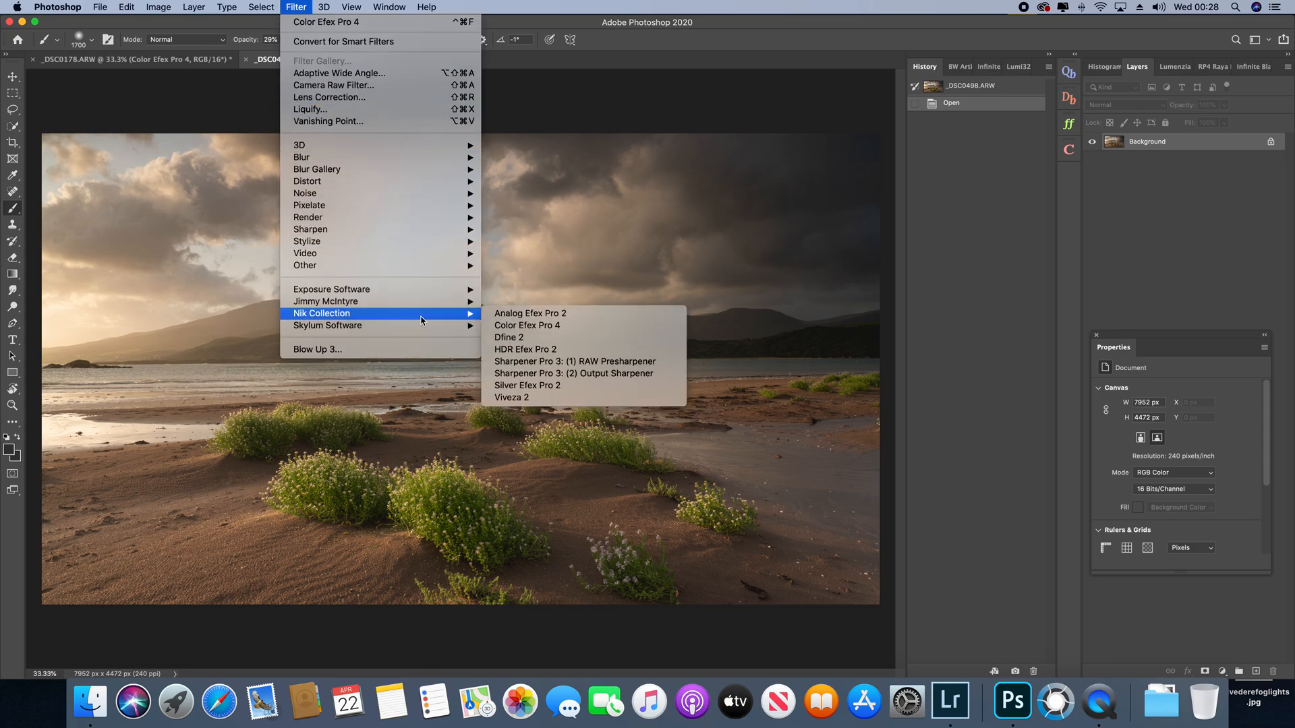
click(512, 325)
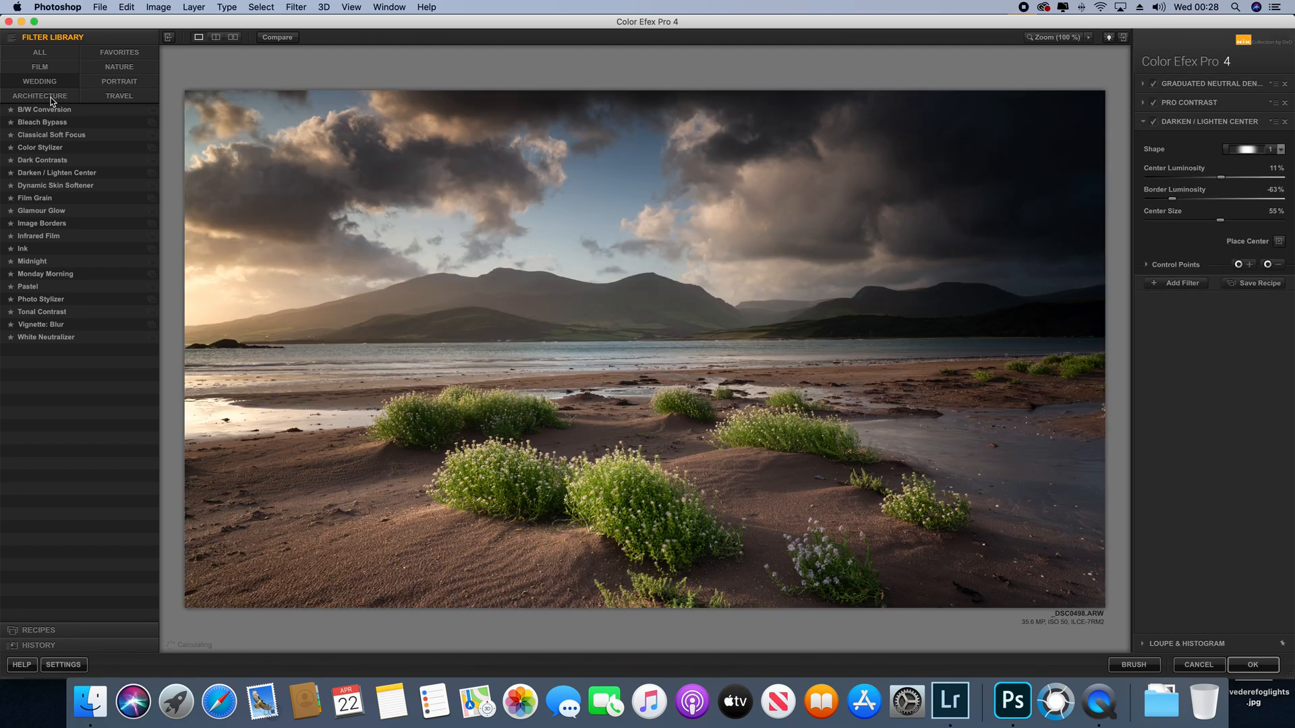
- Remove all filters left in the stack and add a fresh Graduated Neutral Density filter from the Architecture category
click(51, 98)
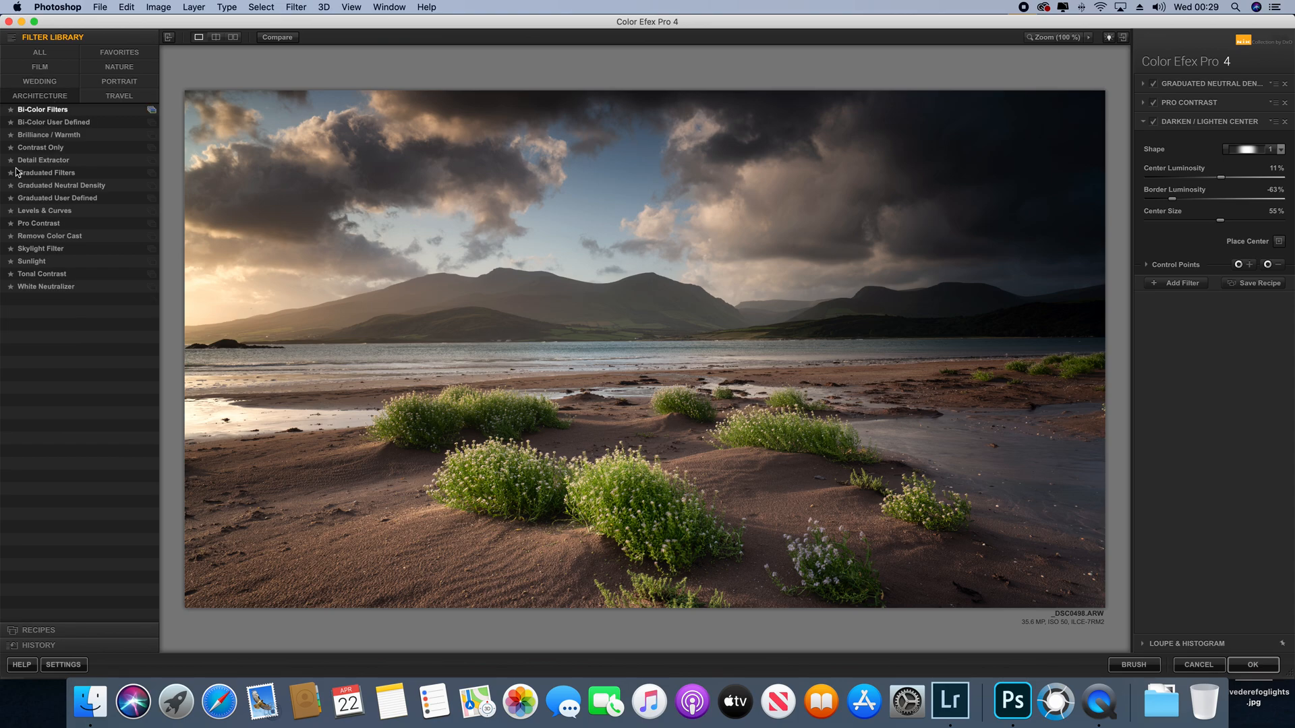
click(91, 186)
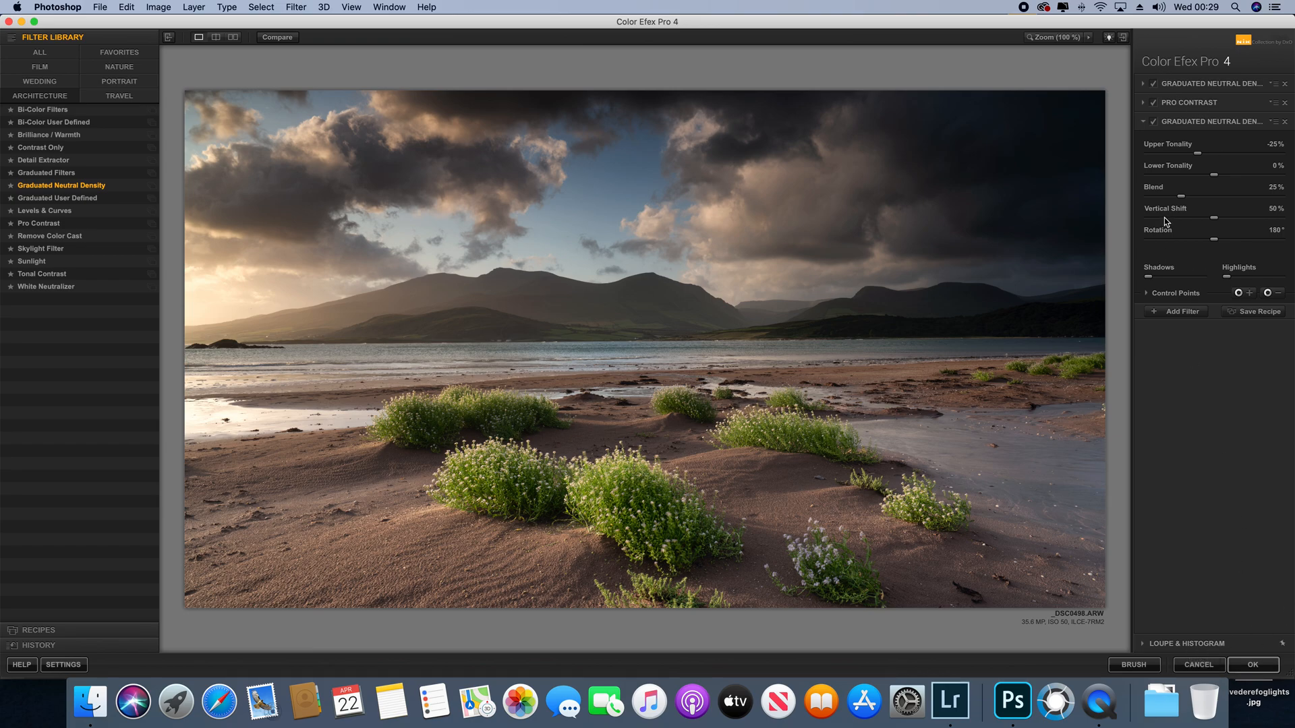
click(1285, 84)
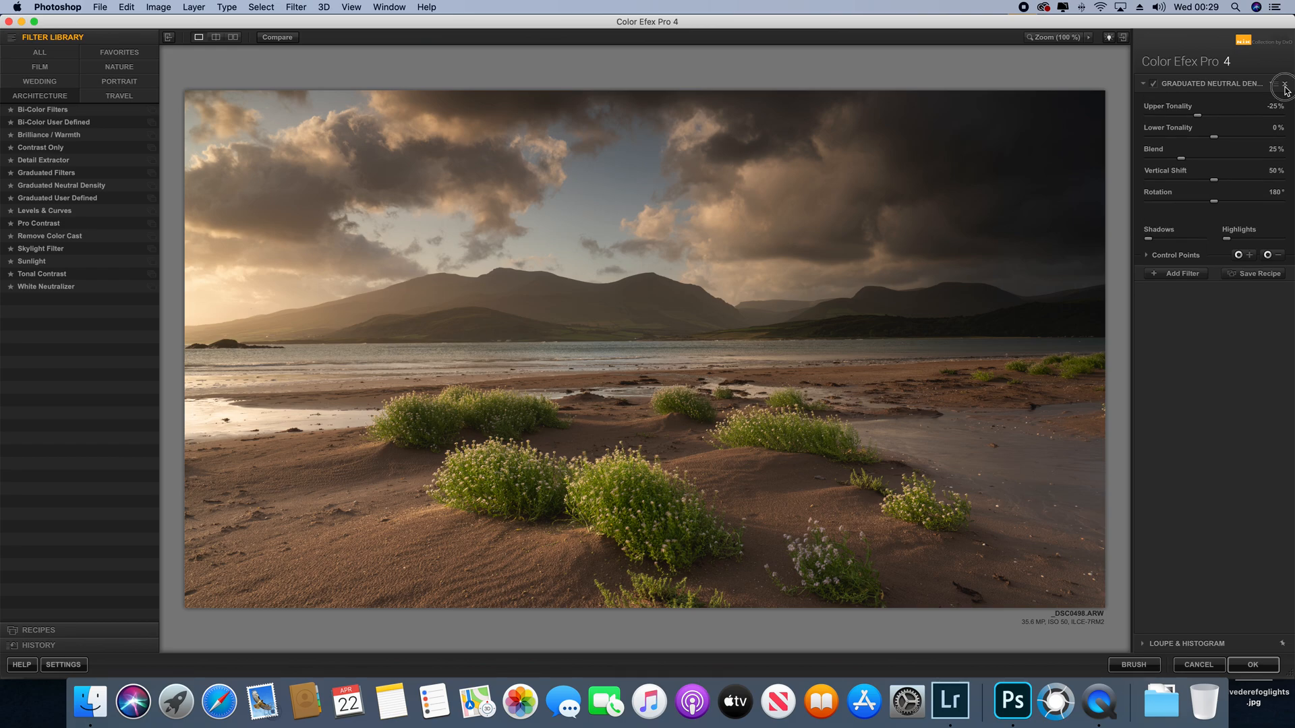
click(1285, 83)
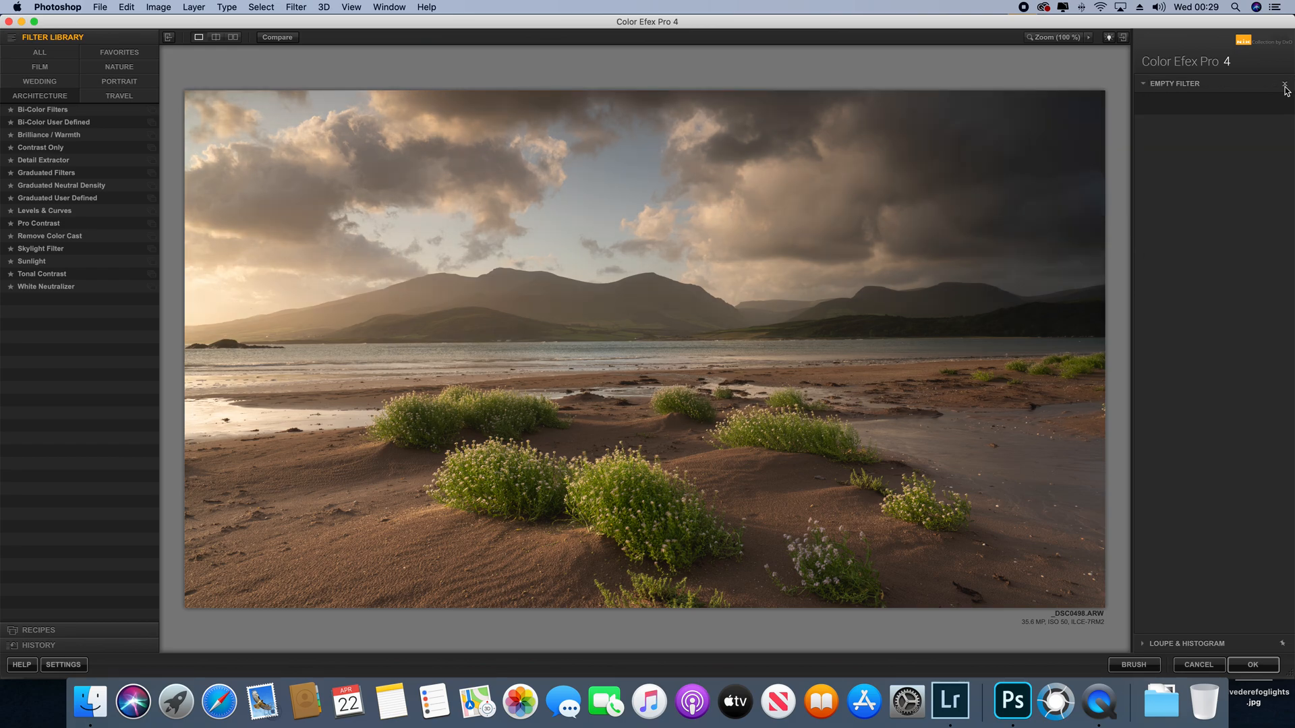
click(81, 190)
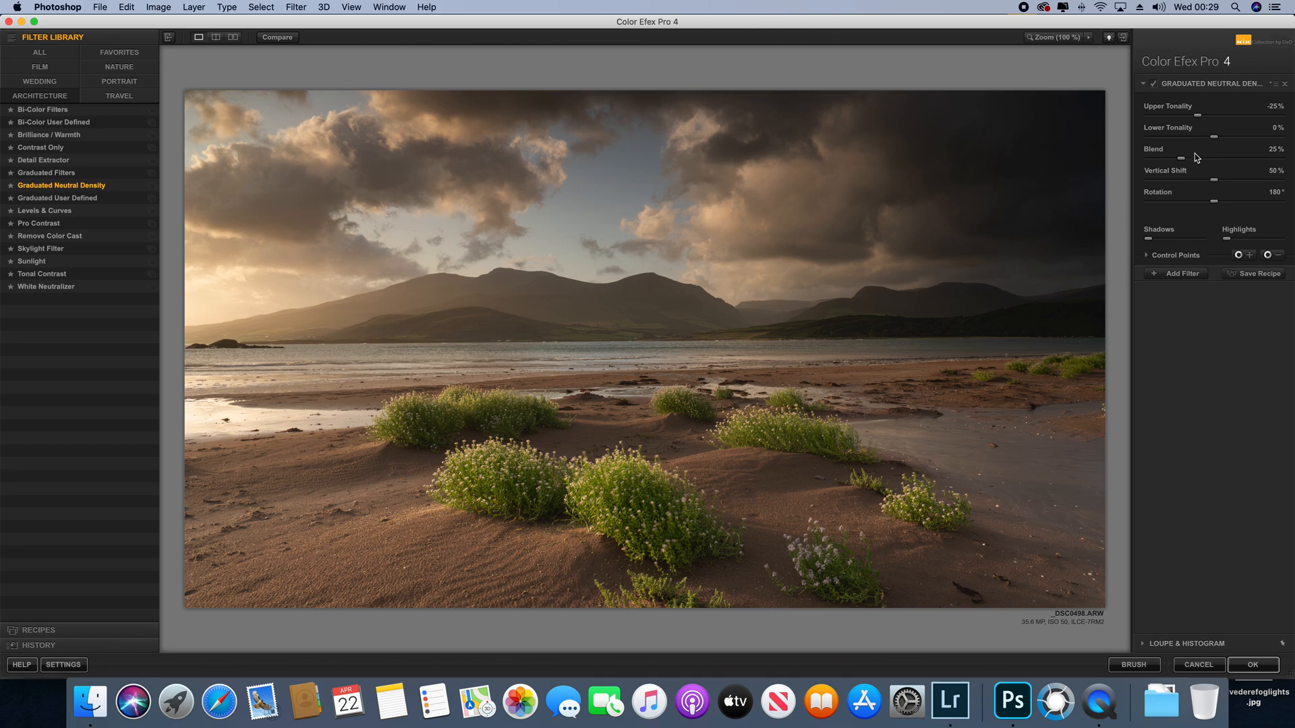
- Set the graduated filter's Blend to 0% and Upper Tonality to −100% to expose its edge, and set Vertical Shift to 46%
drag(1200, 118, 1206, 120)
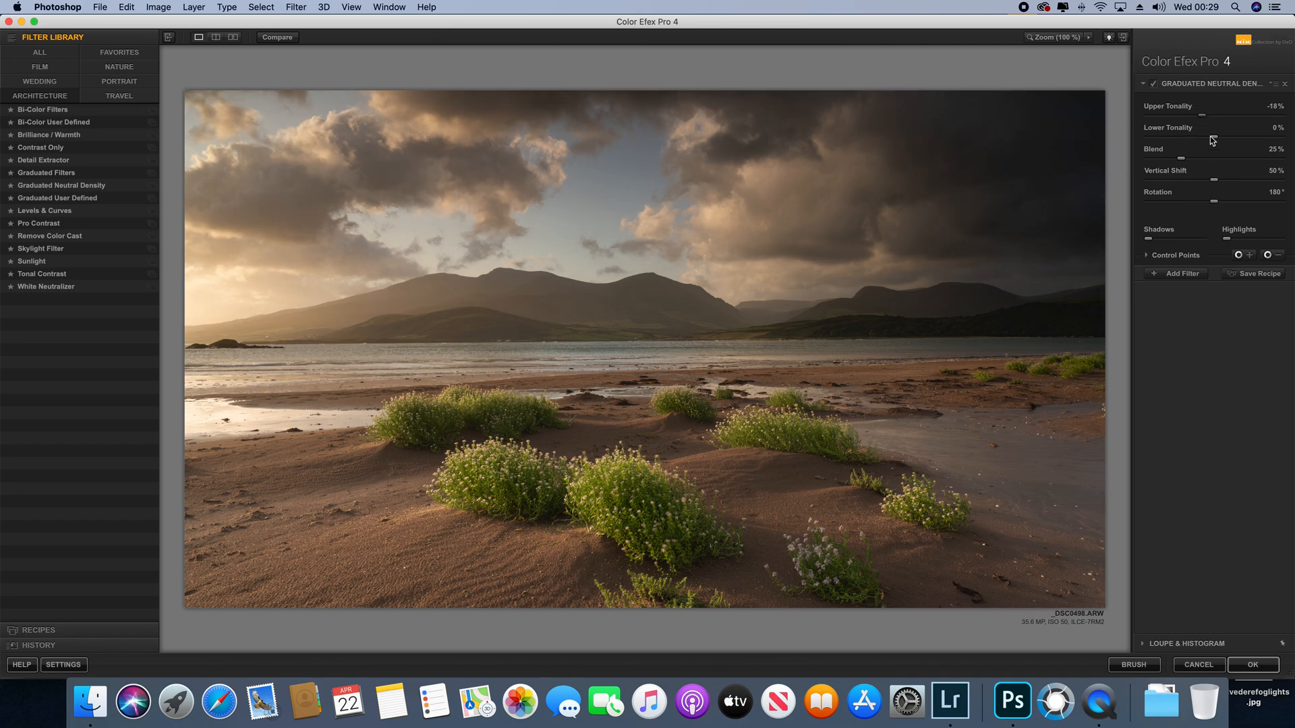
drag(1201, 115, 1187, 115)
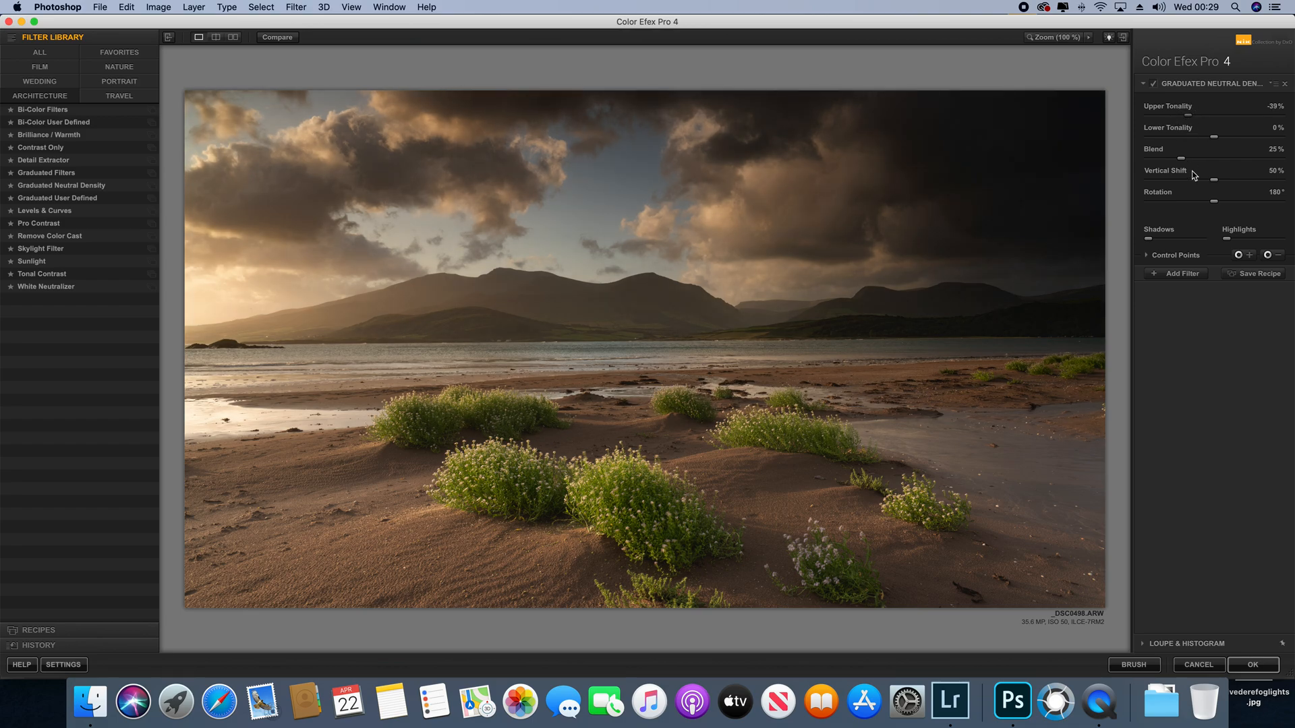
drag(1184, 163, 1141, 176)
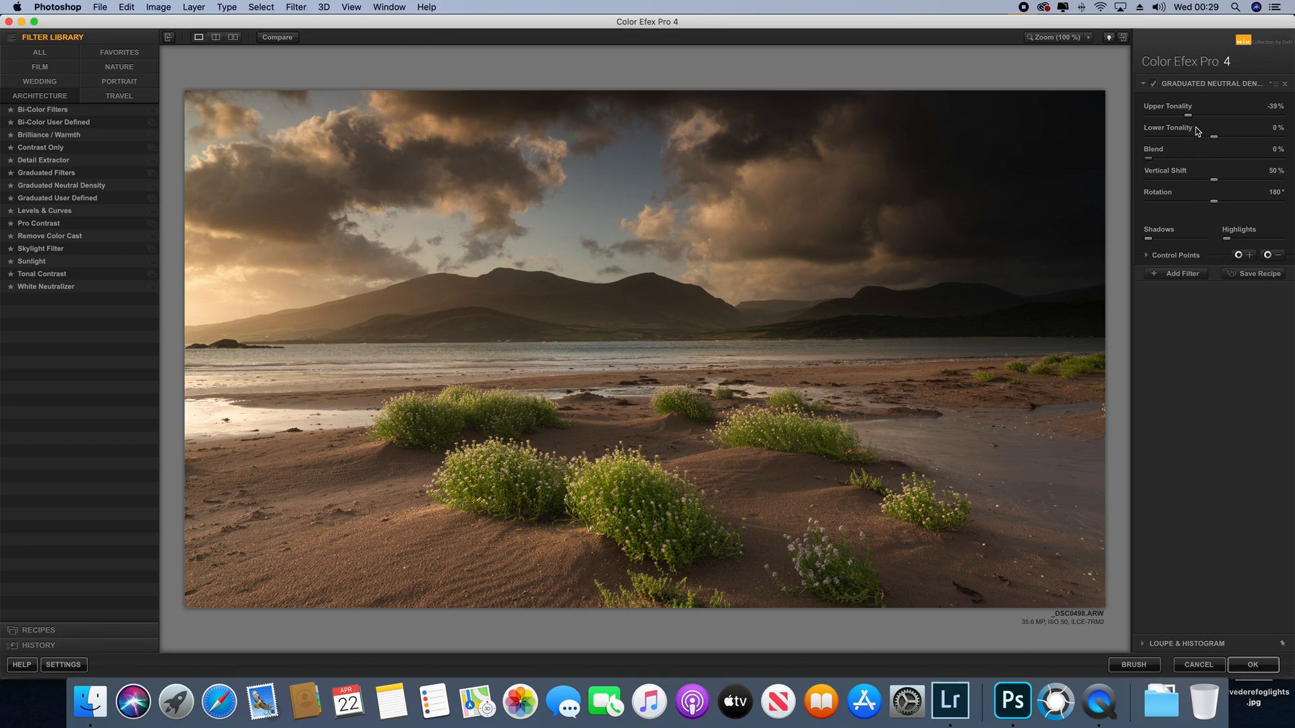
drag(1188, 116, 1145, 130)
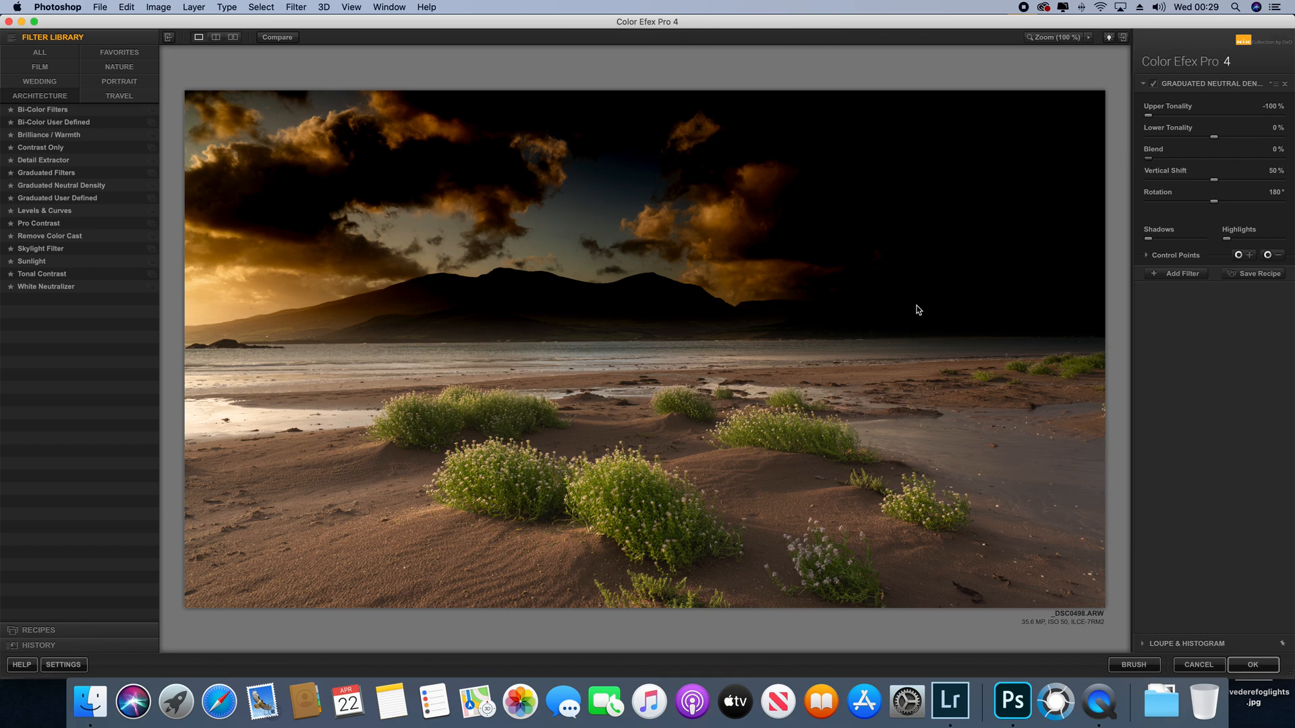
drag(1149, 164, 1209, 191)
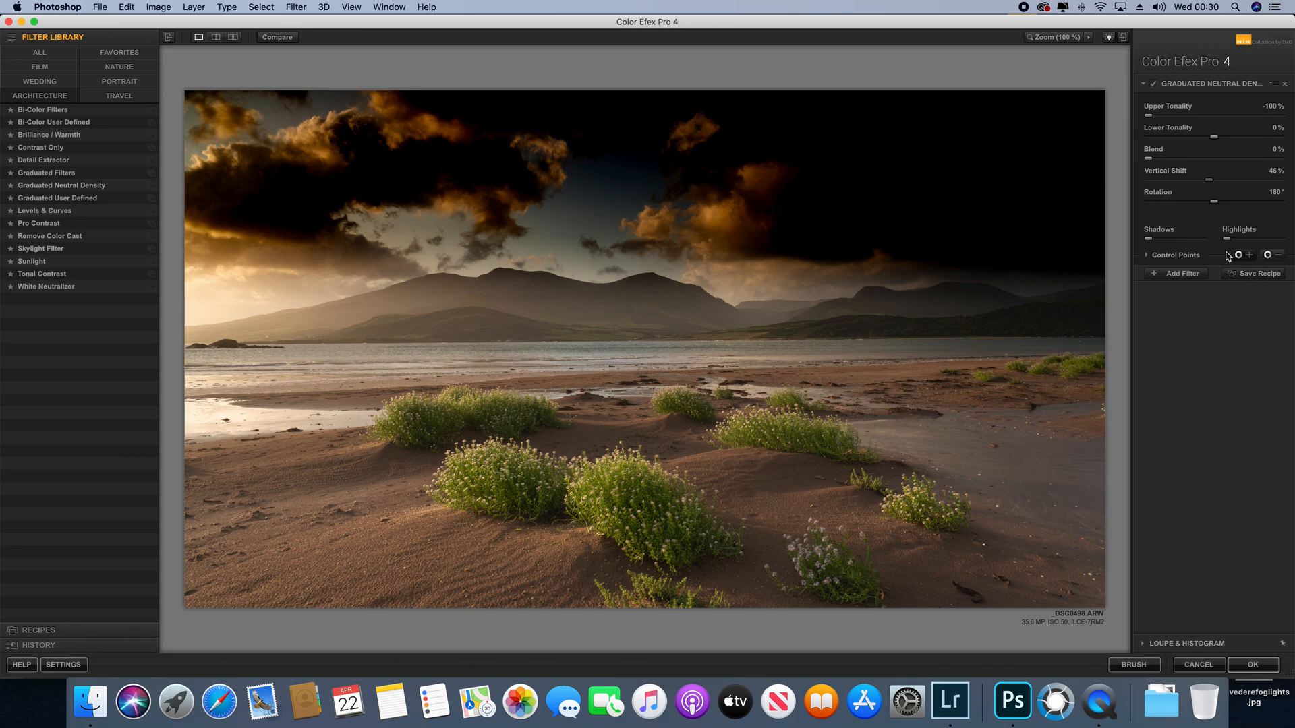
- Set Upper Tonality to −28%, Lower Tonality to 15% and Blend to 21%, and compare the graduated filter's effect off and on
drag(1147, 115, 1199, 117)
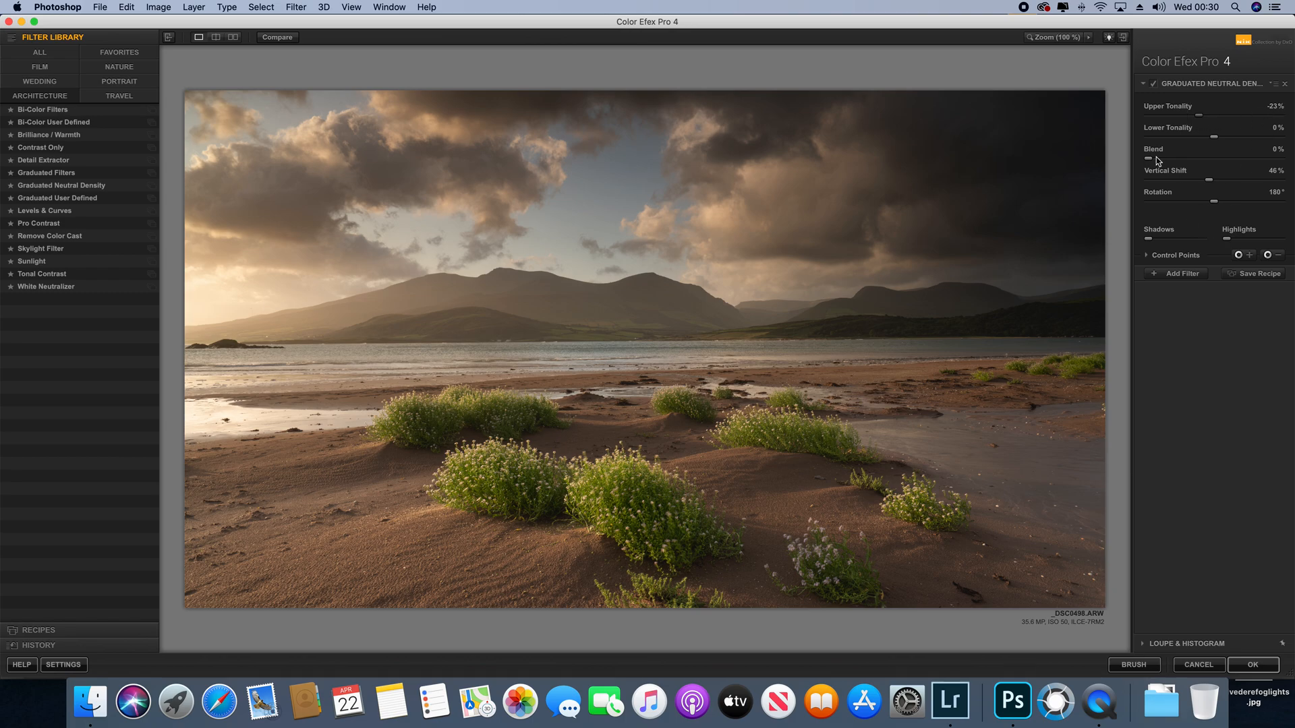
drag(1154, 161, 1178, 162)
drag(1212, 139, 1223, 140)
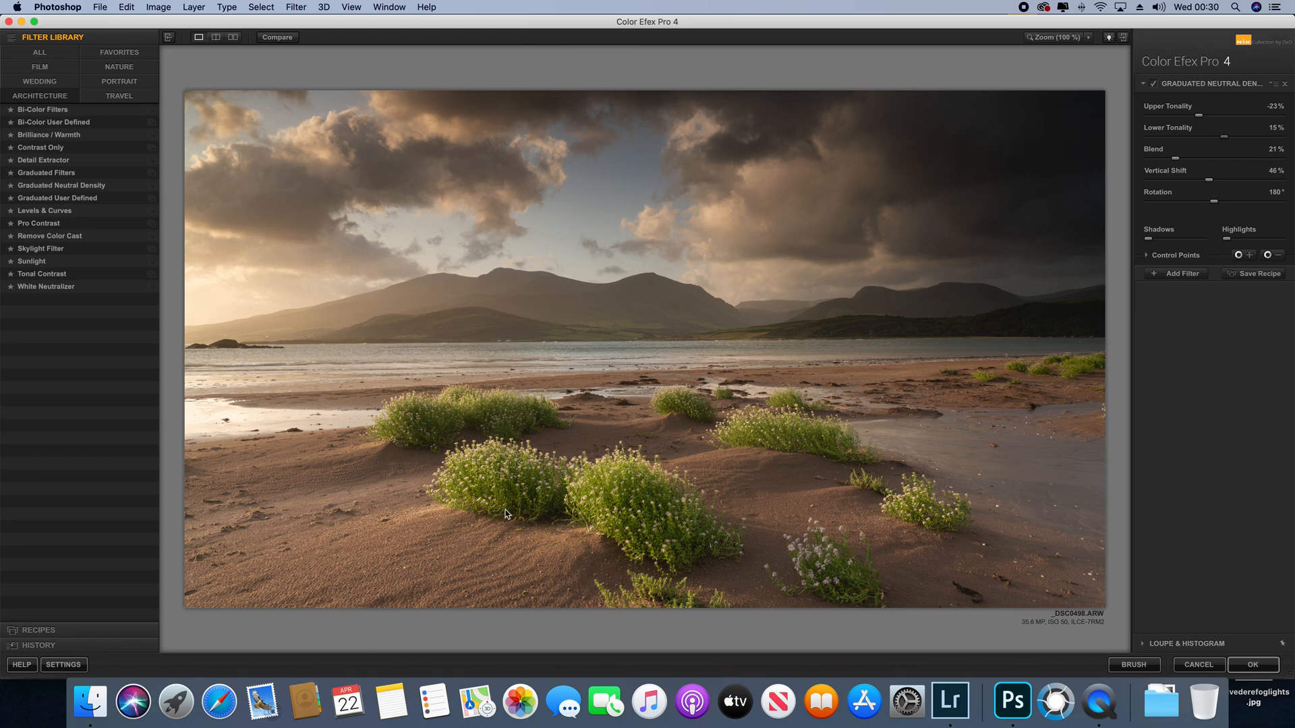
click(1198, 114)
drag(1198, 119, 1196, 120)
click(1153, 85)
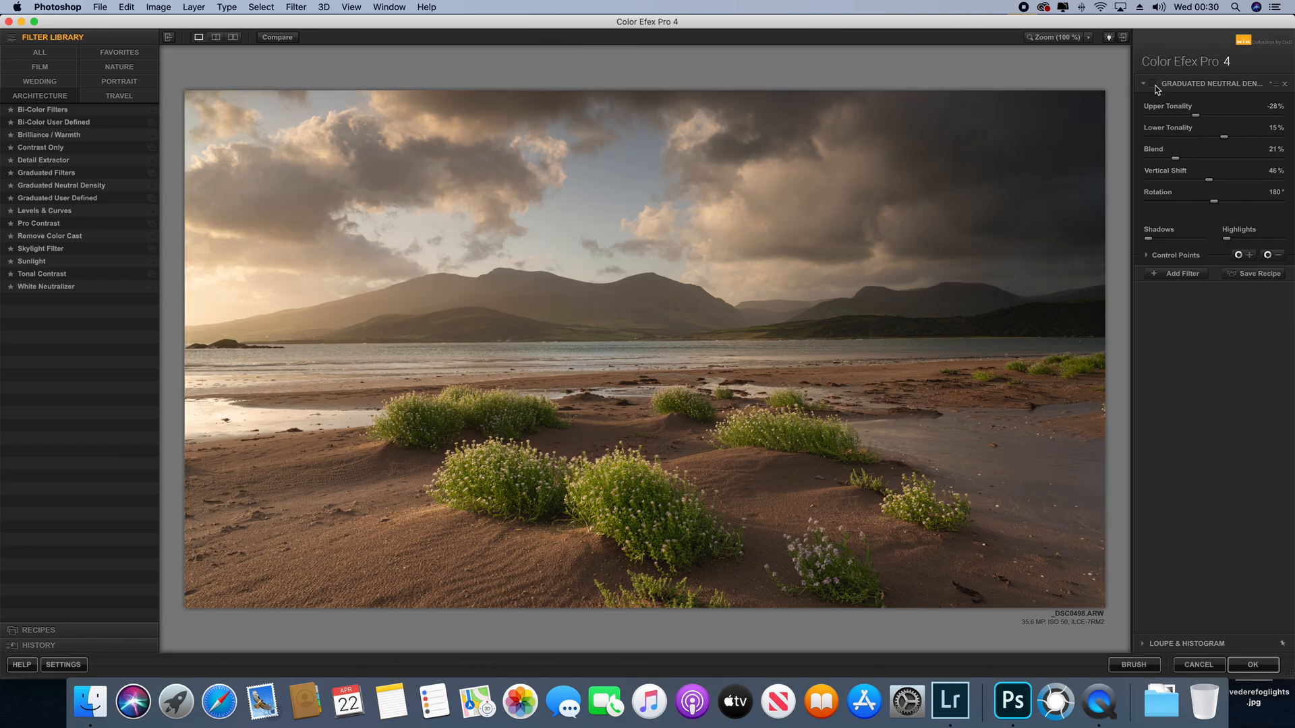
click(1154, 86)
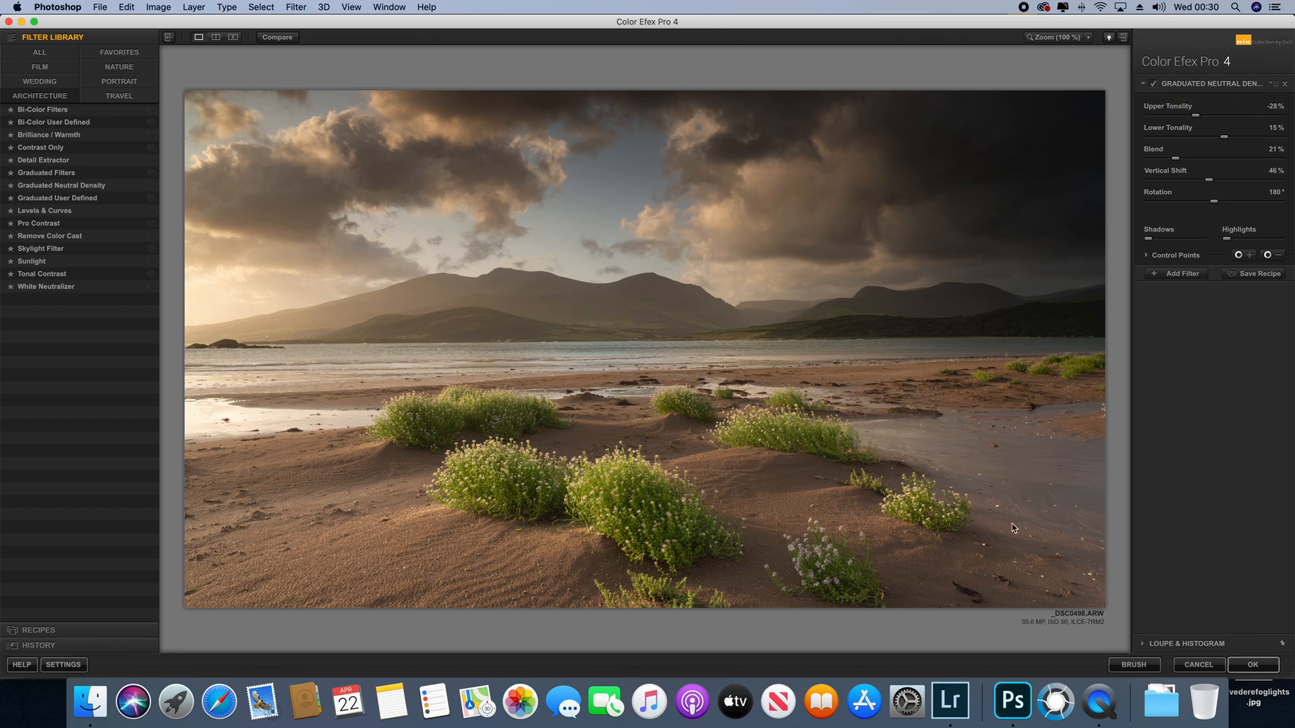
- Add a Pro Contrast filter to the stack with Correct Contrast at 21% and Dynamic Contrast at 36%
click(1188, 278)
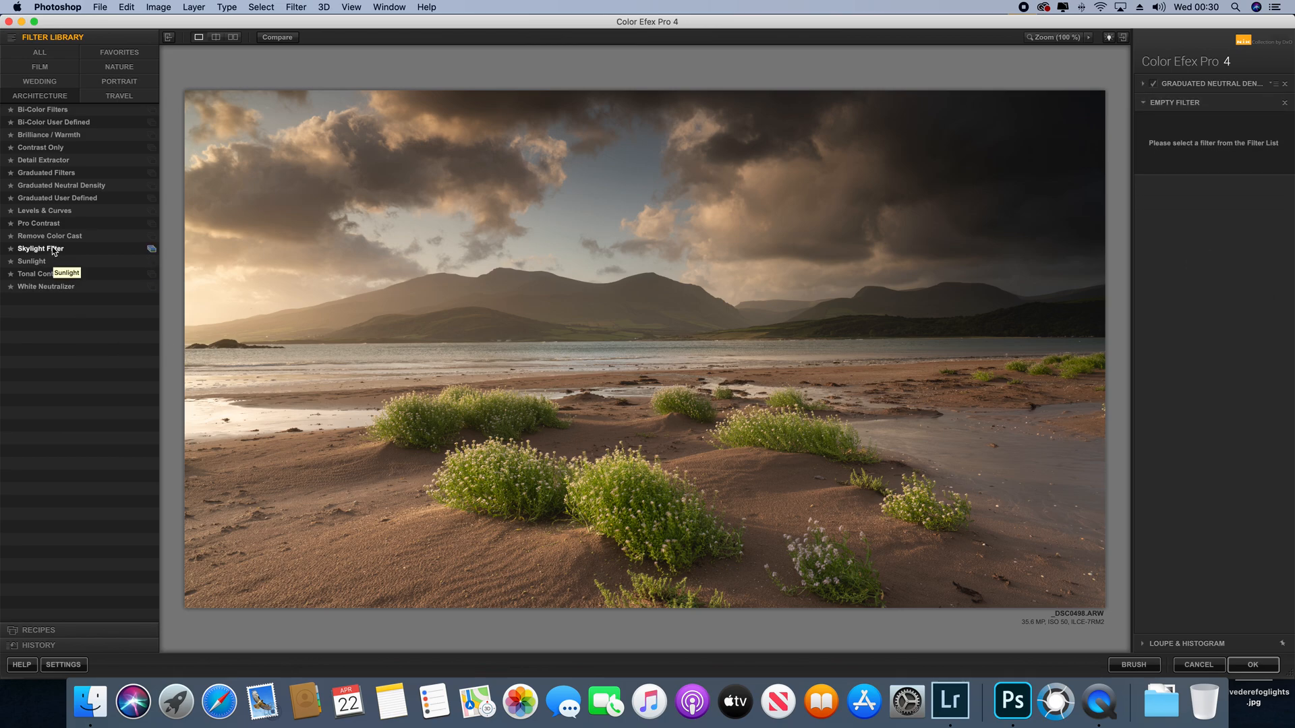
click(61, 224)
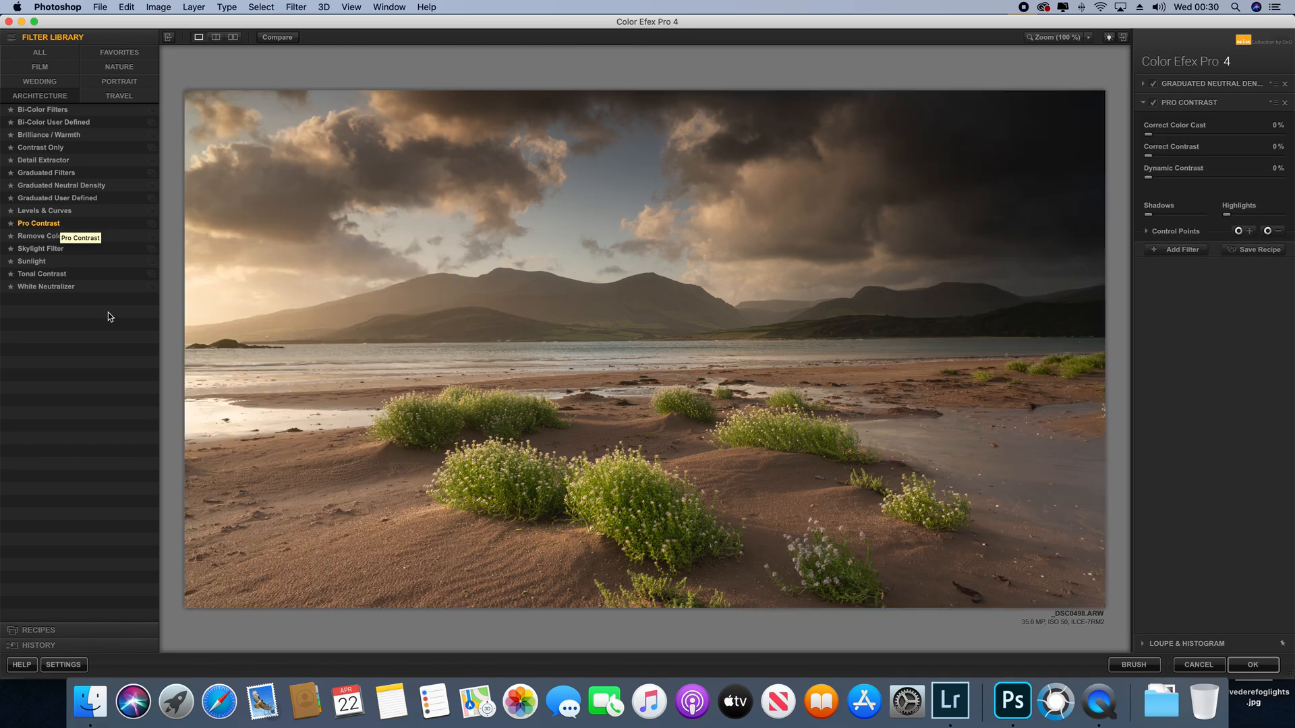
drag(1148, 181, 1175, 168)
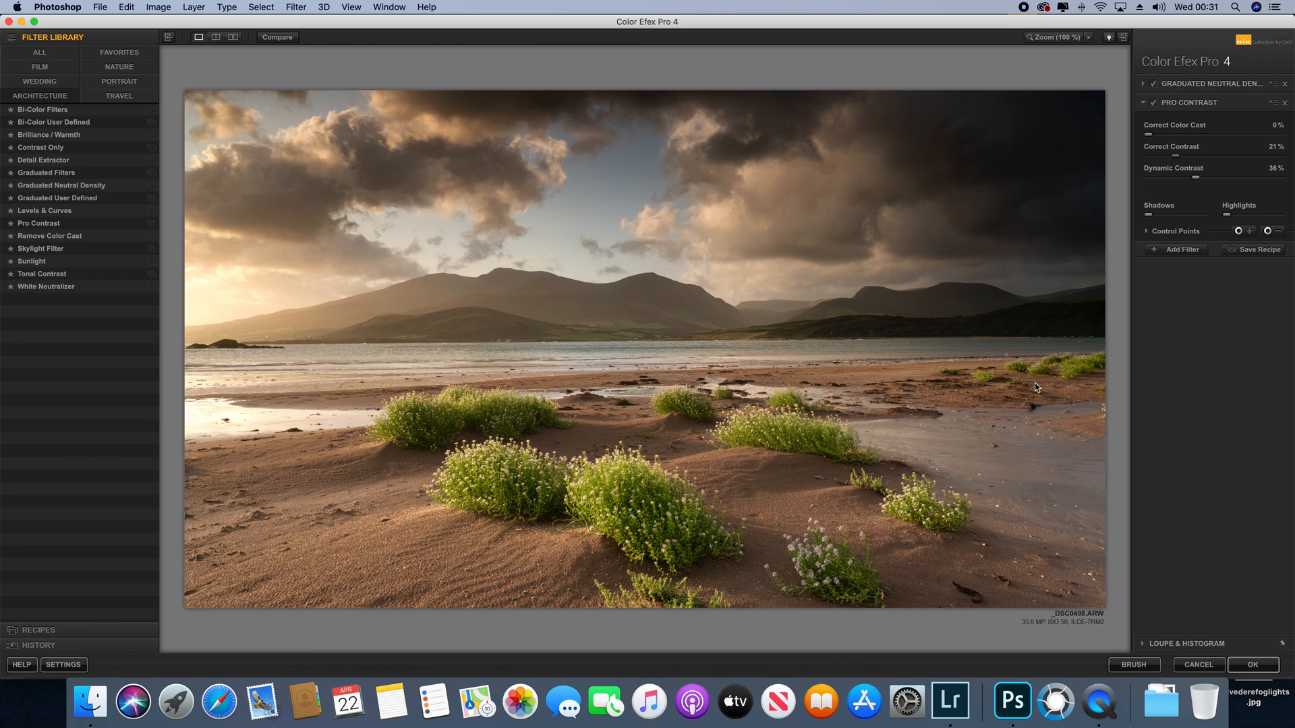
- Place a subtracting Pro Contrast control point on the dark cloud at the right of the sky
click(1273, 235)
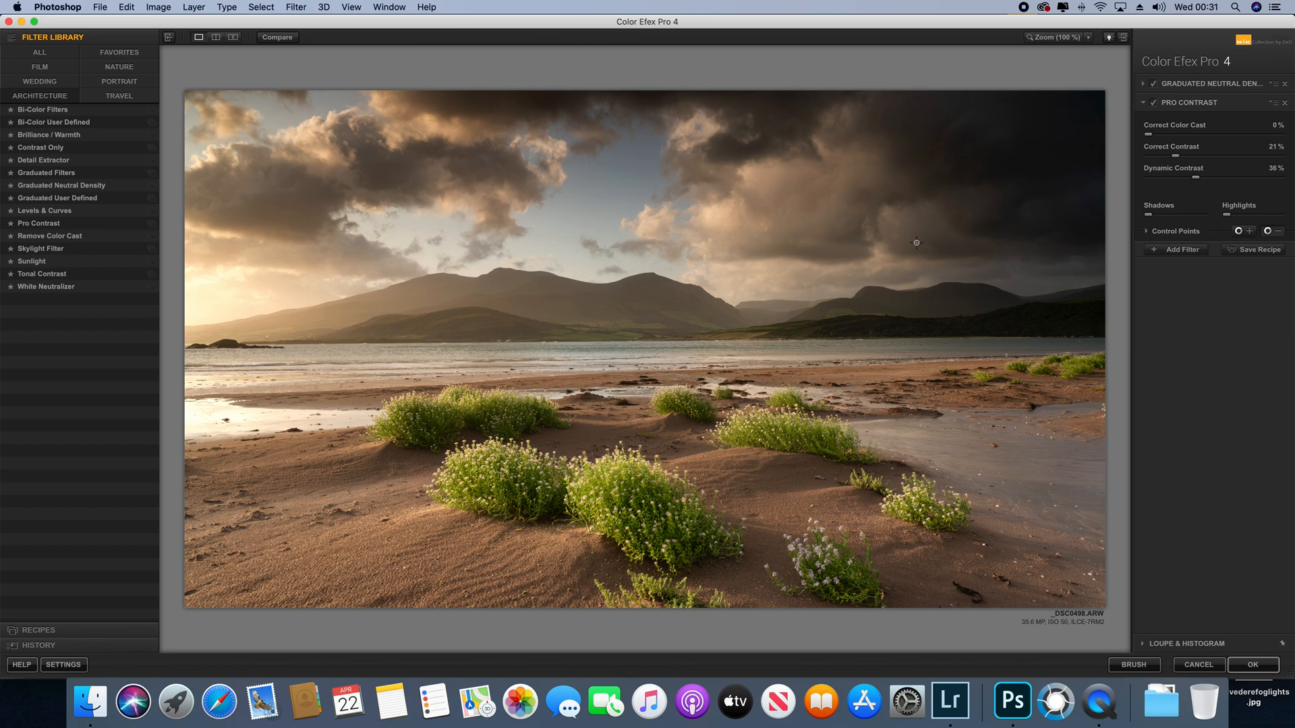
click(977, 173)
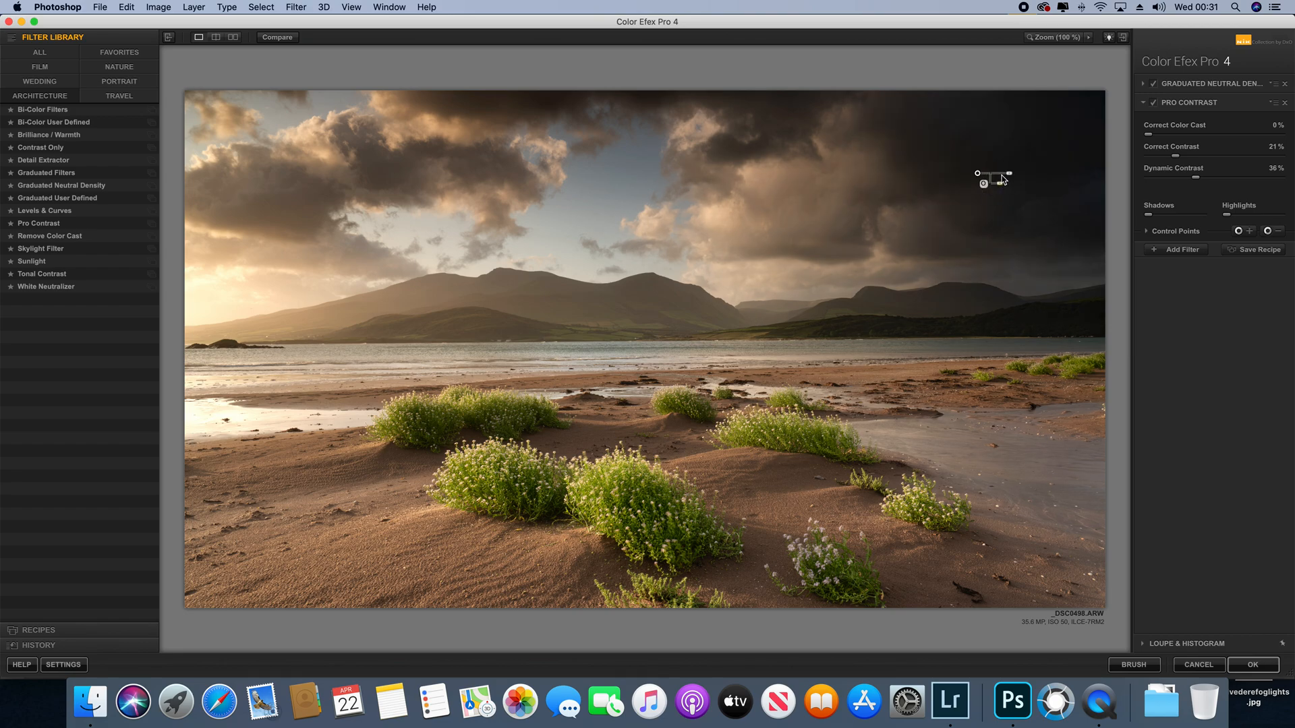
- Add subtracting Pro Contrast control points on the central clouds and on the dark hills at the right of the photo
drag(1008, 177, 1014, 176)
click(1267, 231)
click(723, 169)
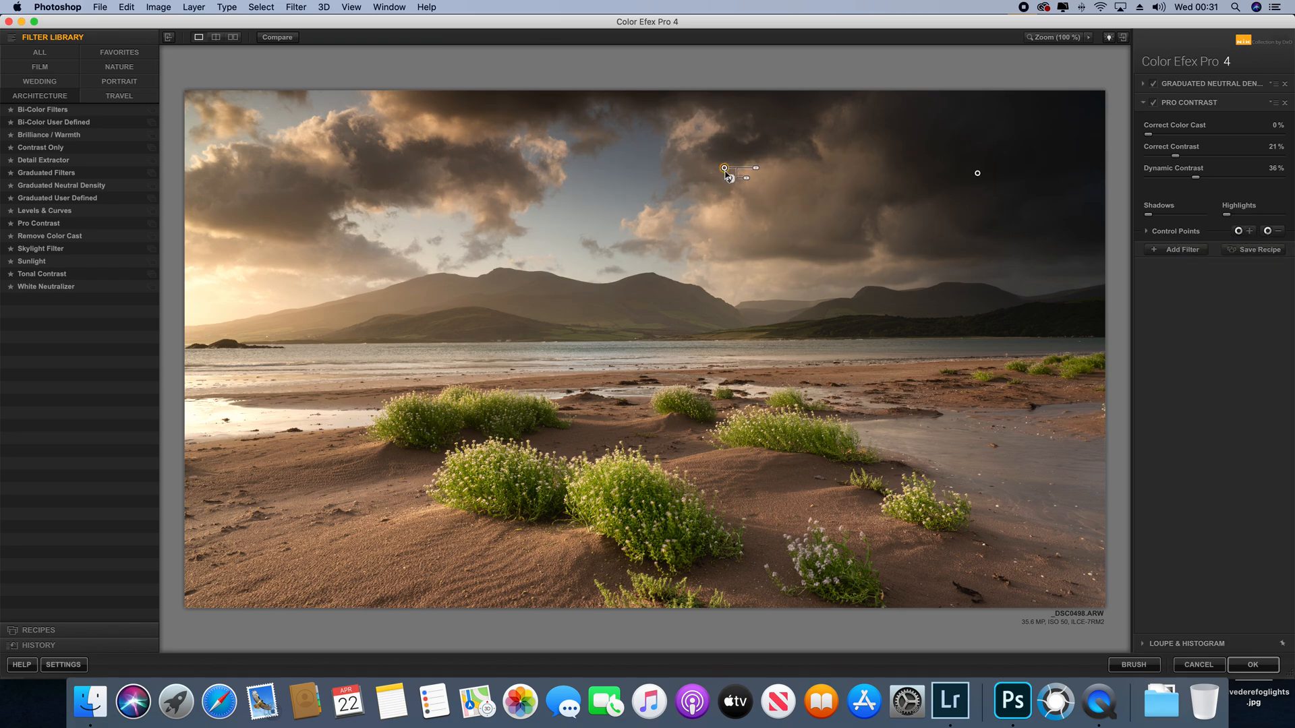
click(1268, 231)
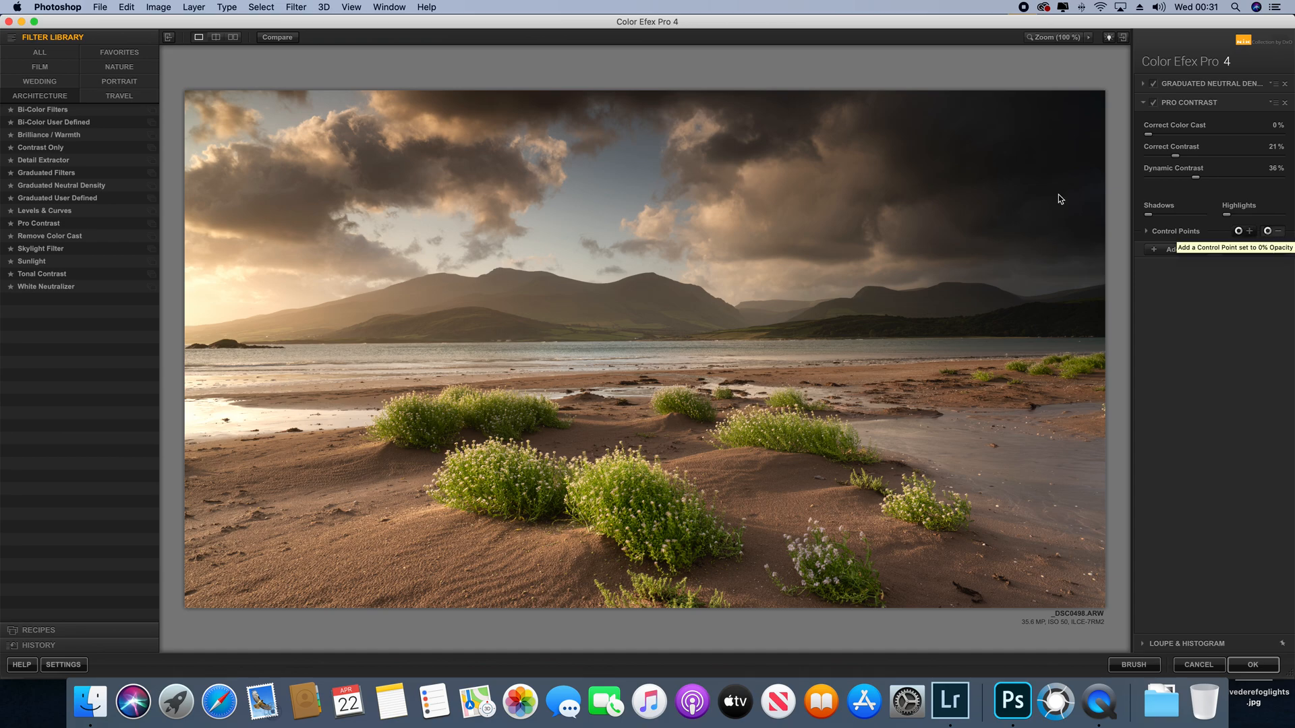
click(1032, 317)
click(1278, 231)
click(763, 125)
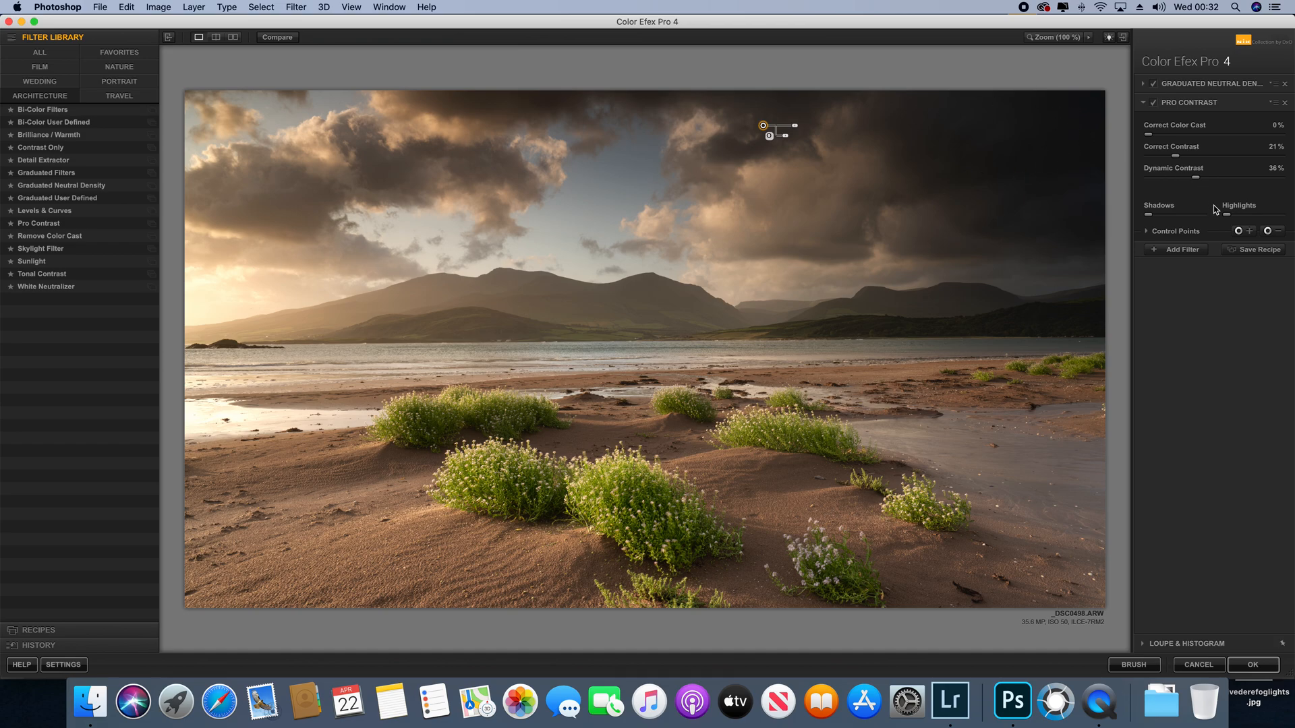
- Add two more subtracting control points in the dark far-right sky, and compare the Pro Contrast effect off and on
click(1269, 230)
click(1074, 130)
click(1271, 230)
click(1077, 228)
click(1153, 103)
click(1153, 103)
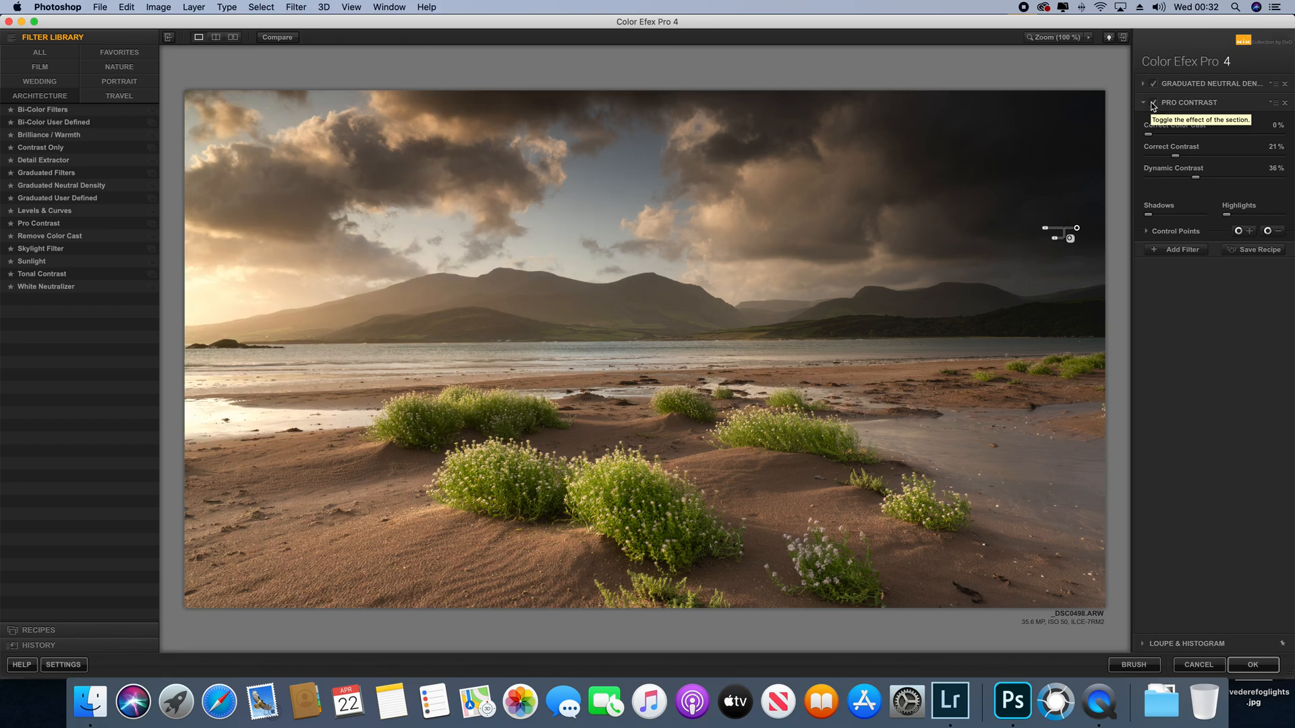
click(1152, 103)
click(1152, 104)
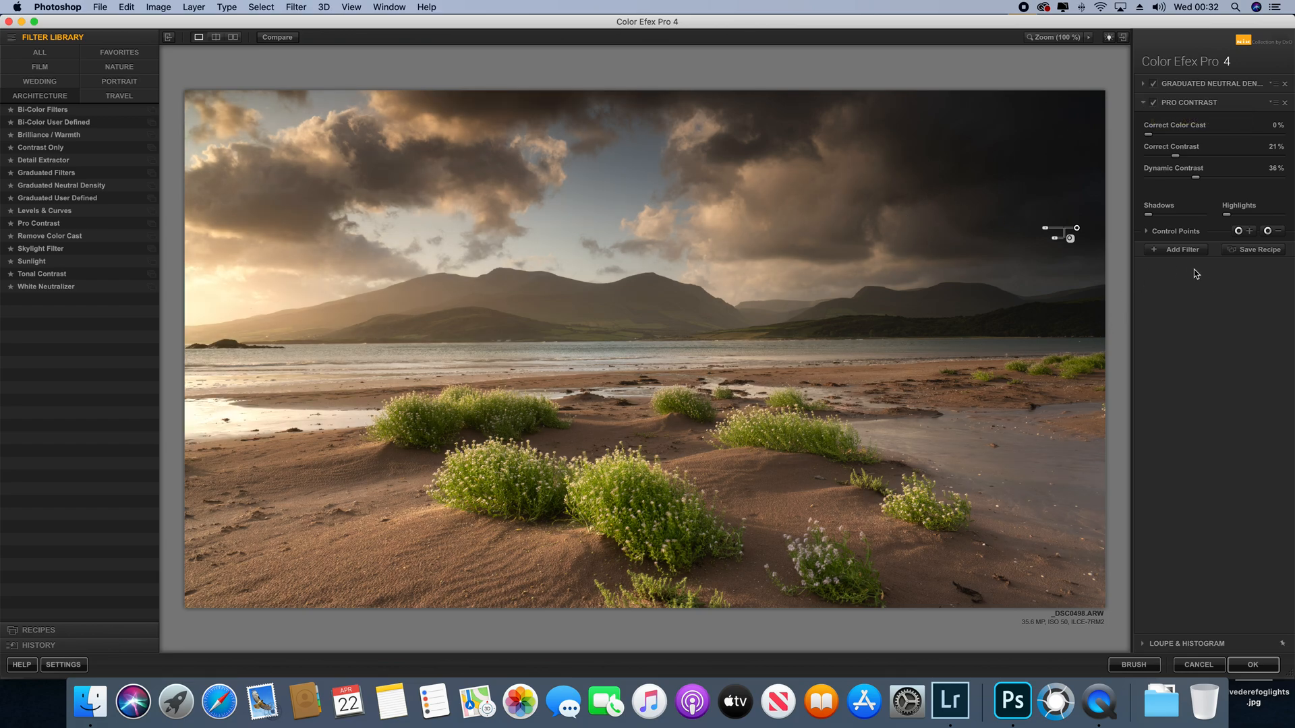
- Add a Darken / Lighten Center filter centred on the foreground plants, with Border Luminosity −61% and Center Size 24%
click(1180, 249)
click(58, 81)
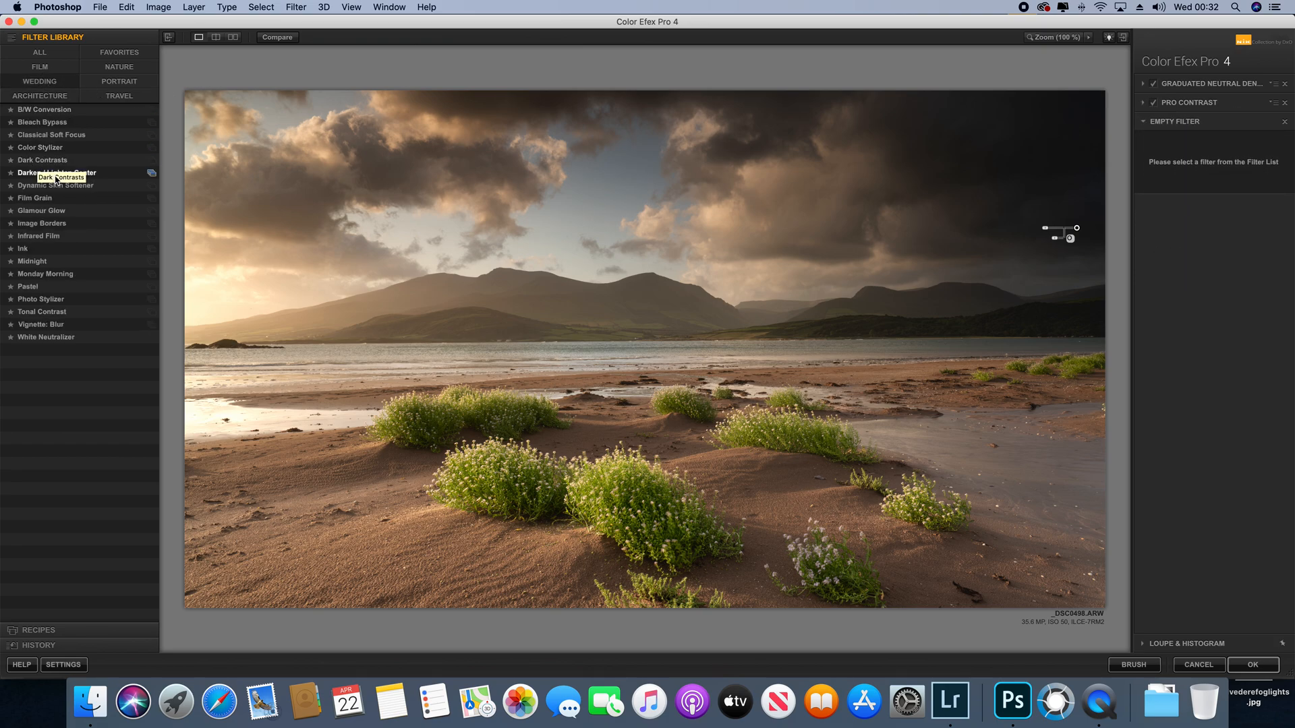
click(57, 174)
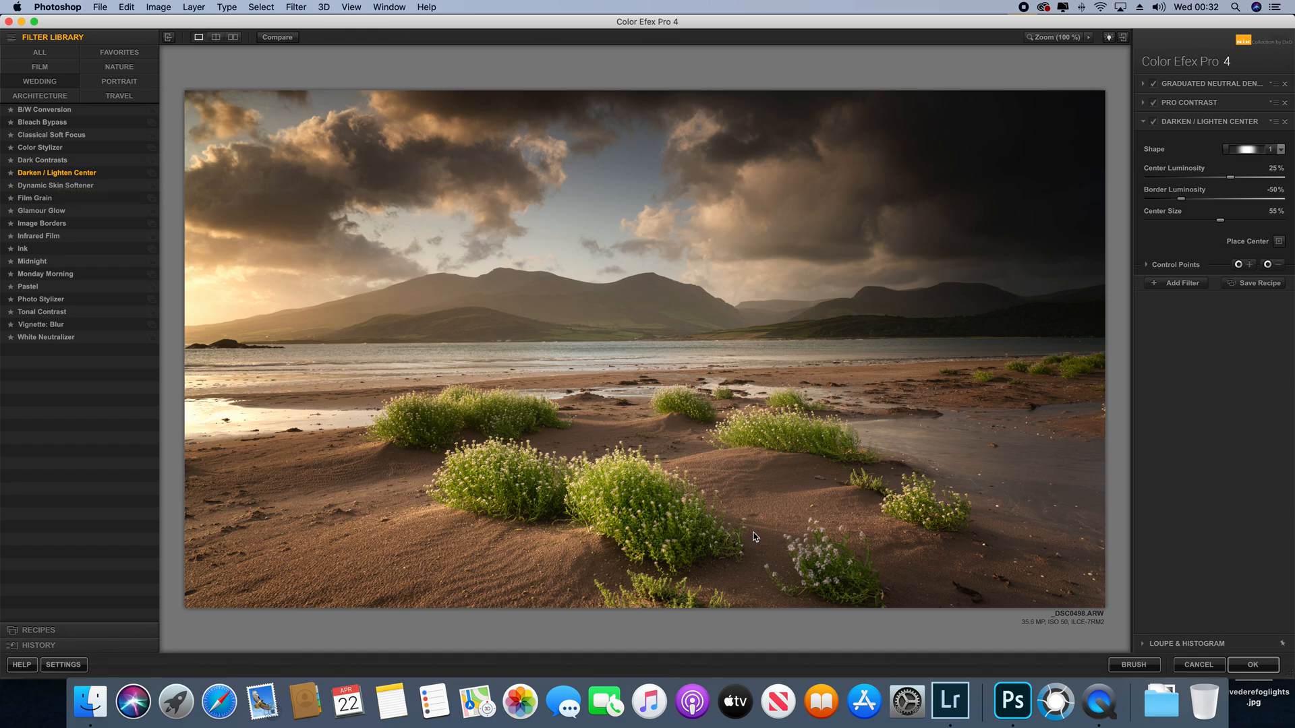
click(1278, 244)
click(627, 471)
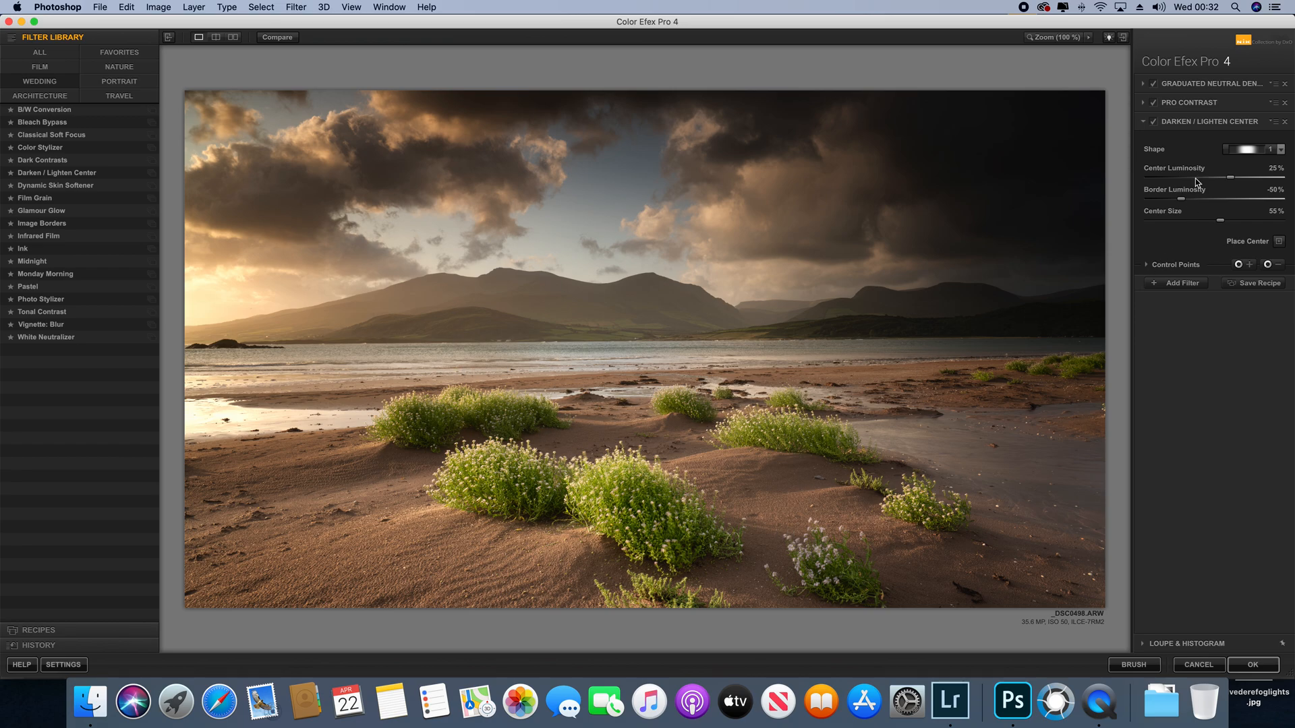
drag(1182, 204, 1182, 241)
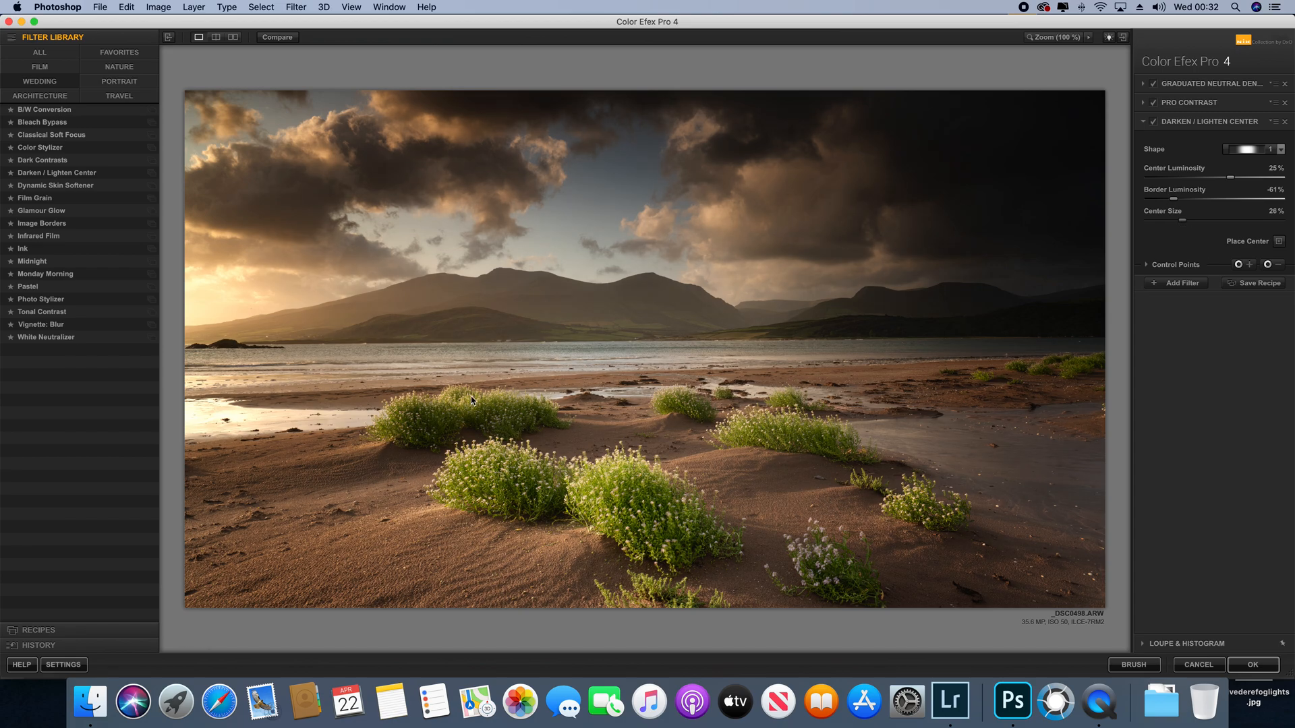
drag(1182, 223, 1180, 223)
- Place a Darken / Lighten Center control point on the dark cloud at the right of the sky and raise its opacity
click(1241, 264)
click(995, 197)
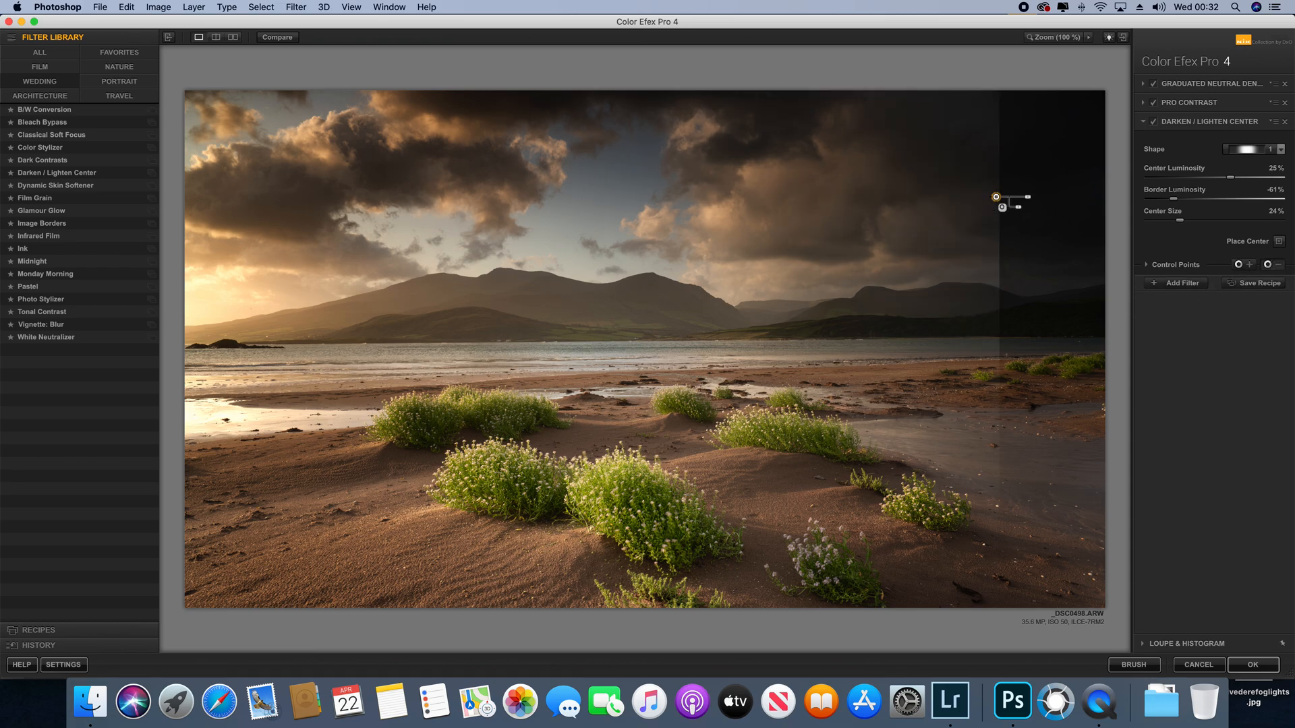
click(1271, 266)
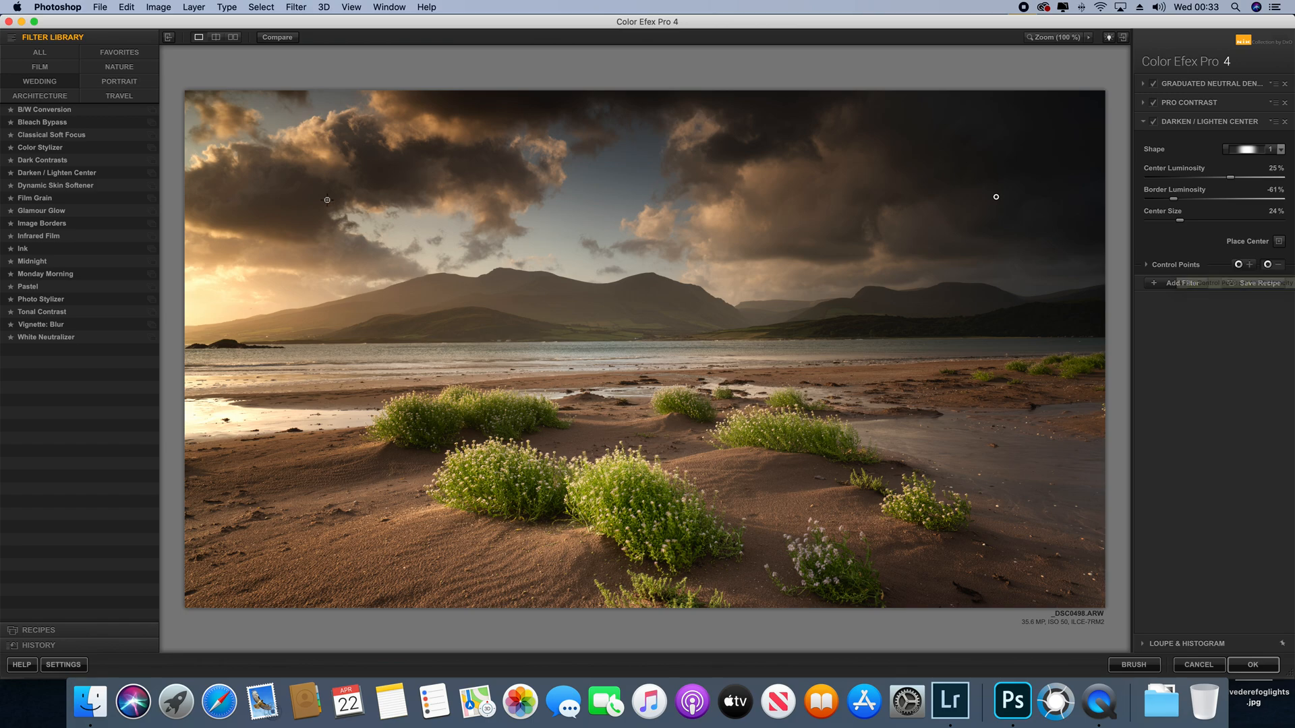
click(996, 197)
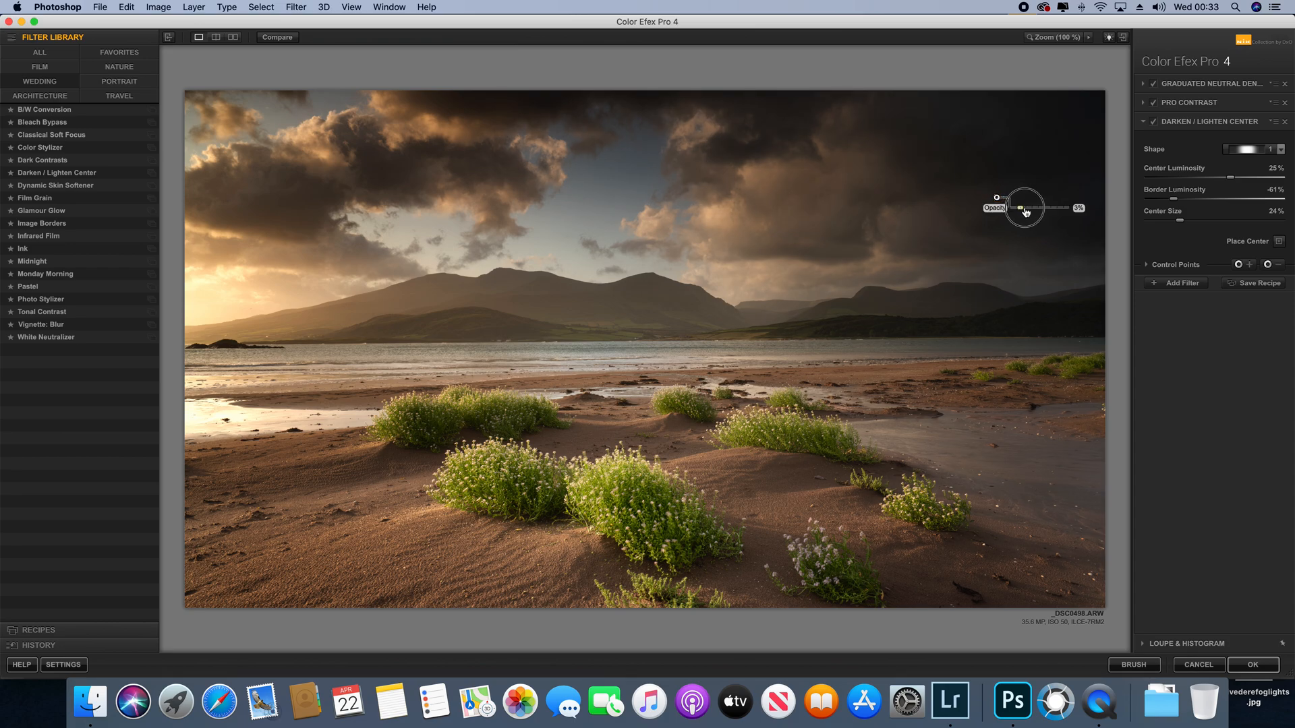
drag(1025, 212, 1039, 214)
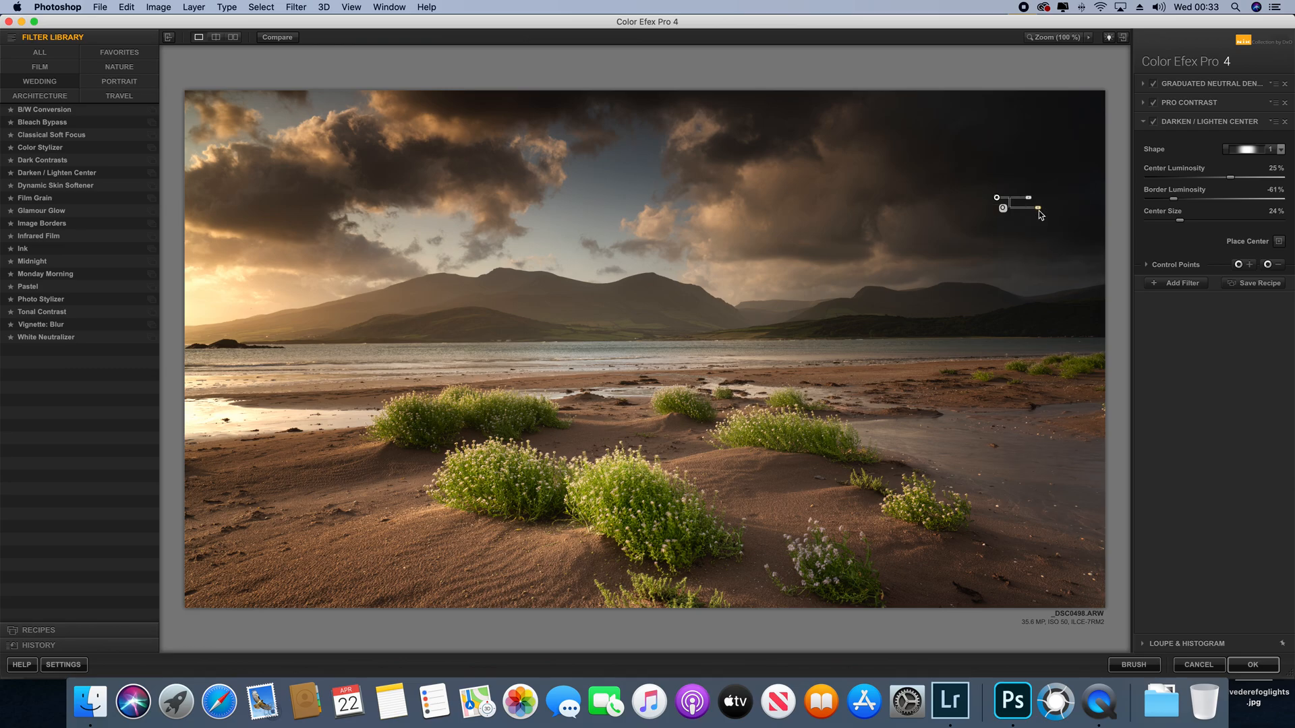
- Compare the filtered beach photo with the original and apply the filter stack
click(291, 39)
click(291, 39)
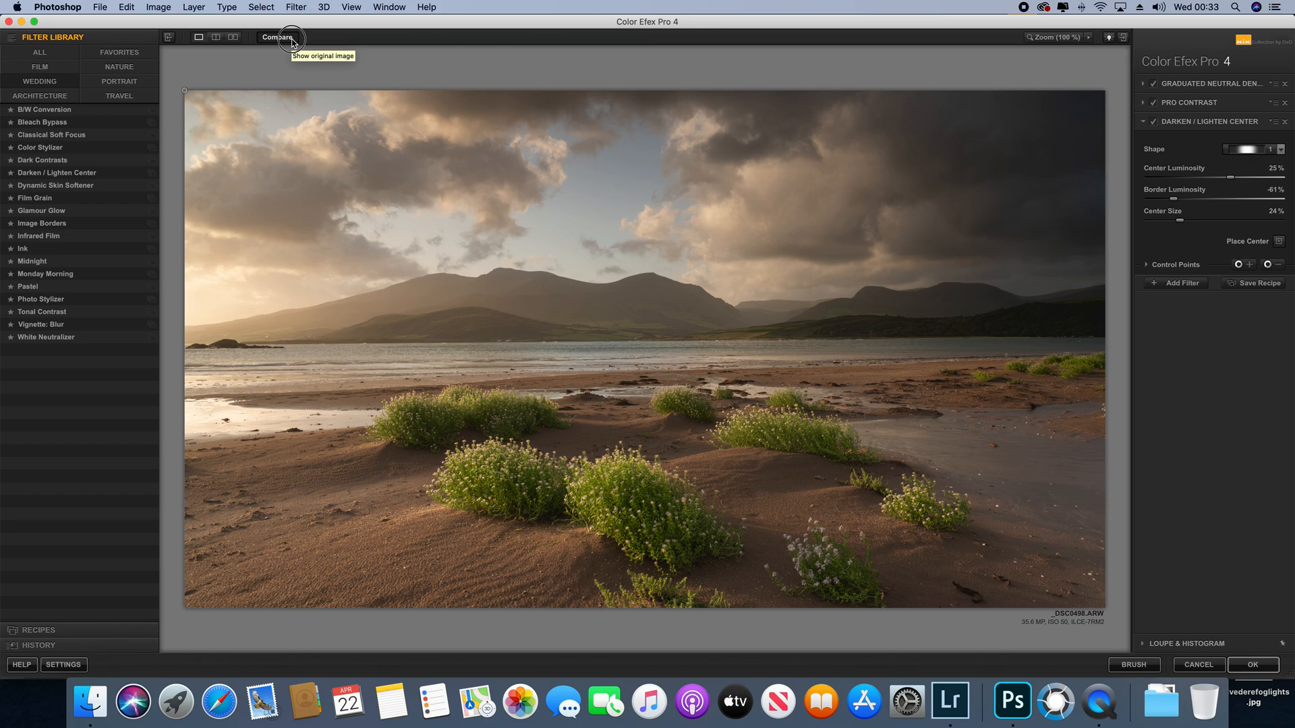
click(292, 39)
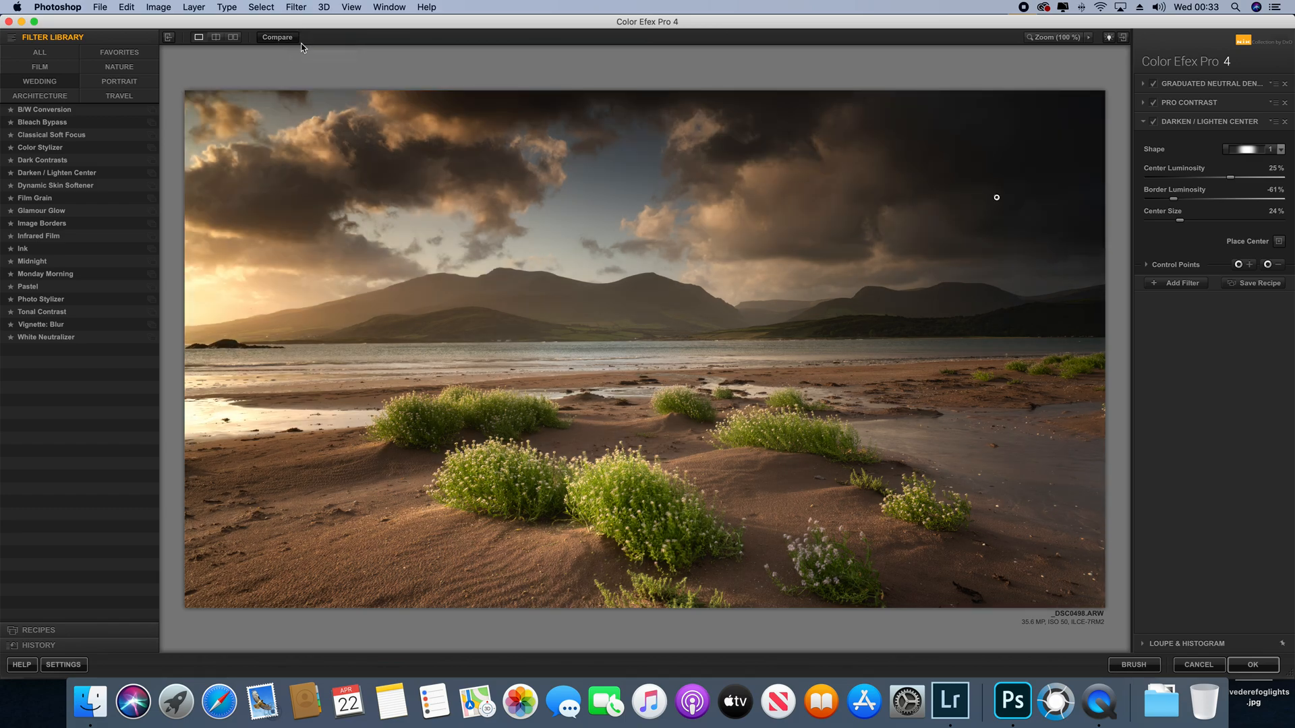
click(1261, 666)
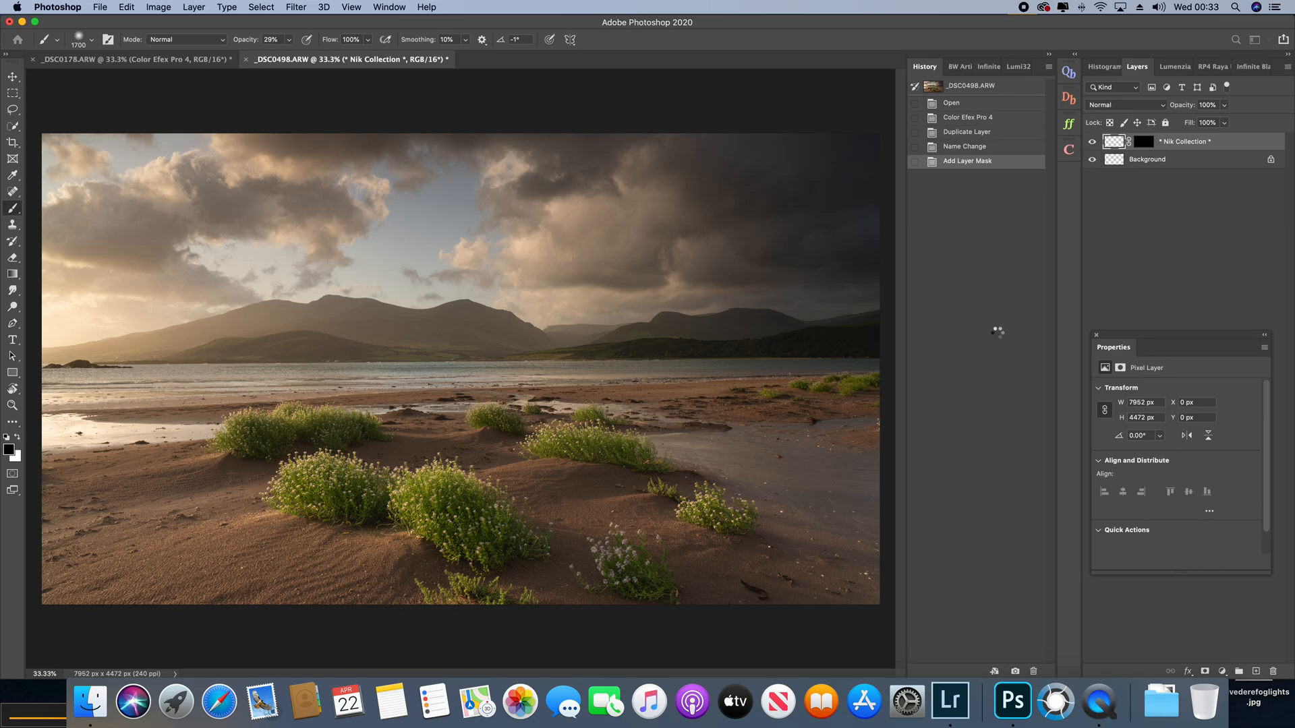
- Switch to Lightroom, open the portrait-format sea cliff photo, and enable profile corrections and chromatic aberration removal
click(946, 720)
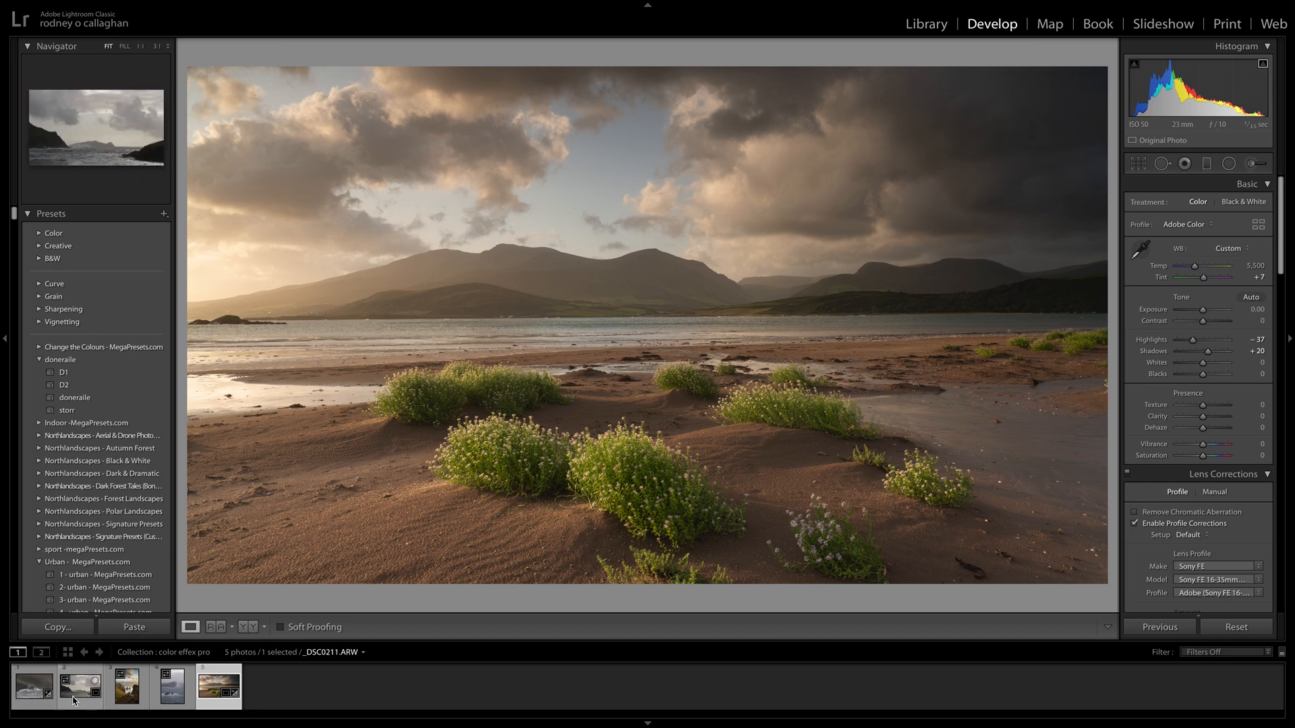
click(123, 700)
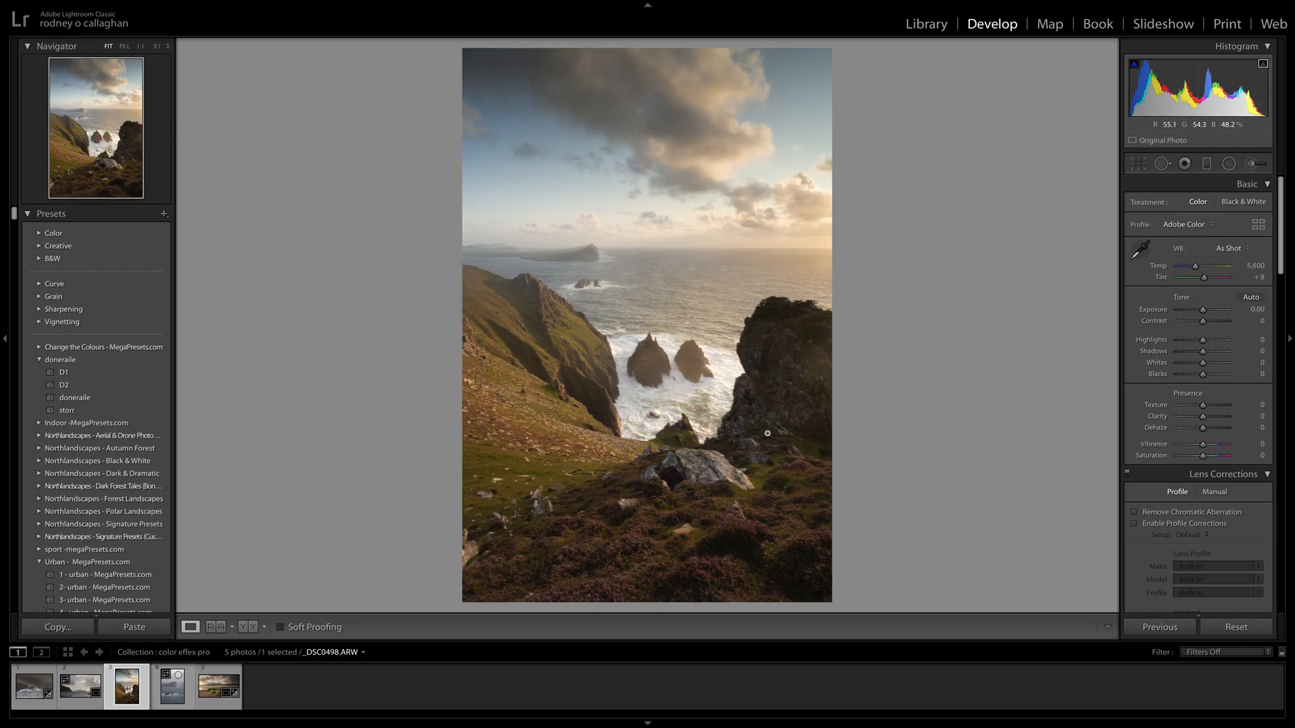
click(1132, 526)
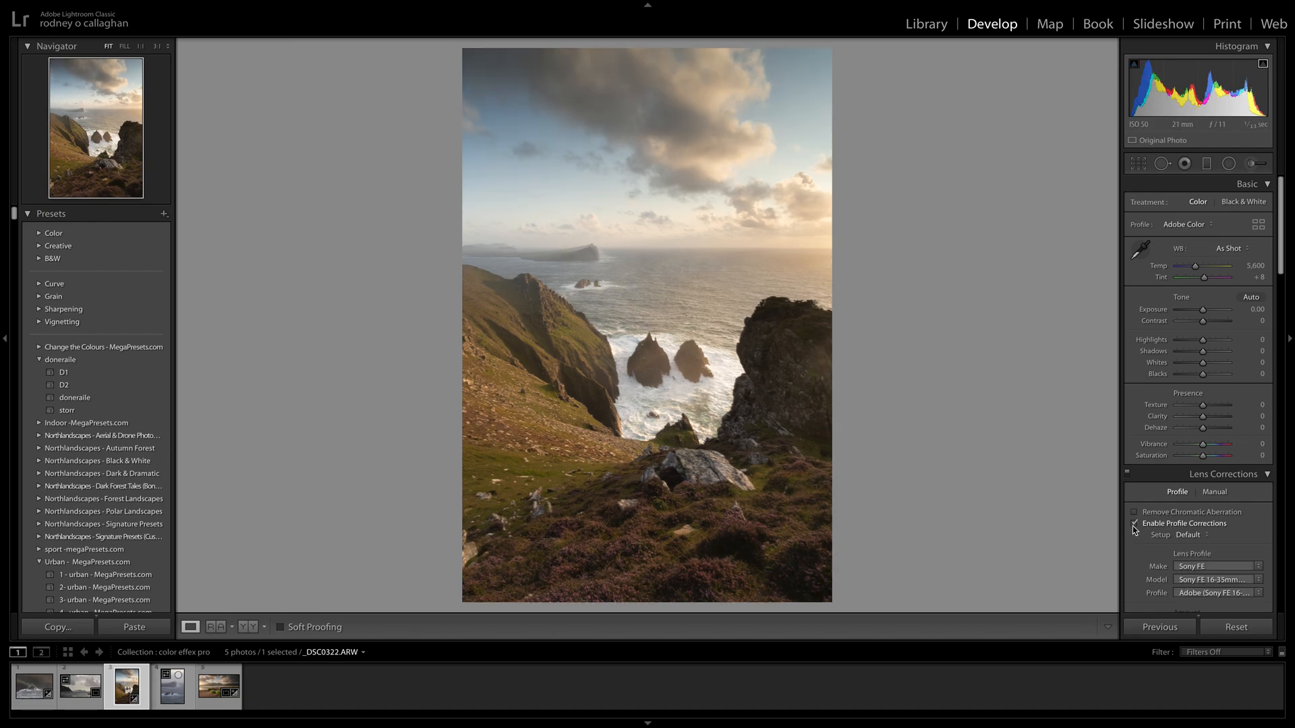
click(1134, 513)
- Try the Auto white balance on the cliff photo, and return it to As Shot
click(1235, 250)
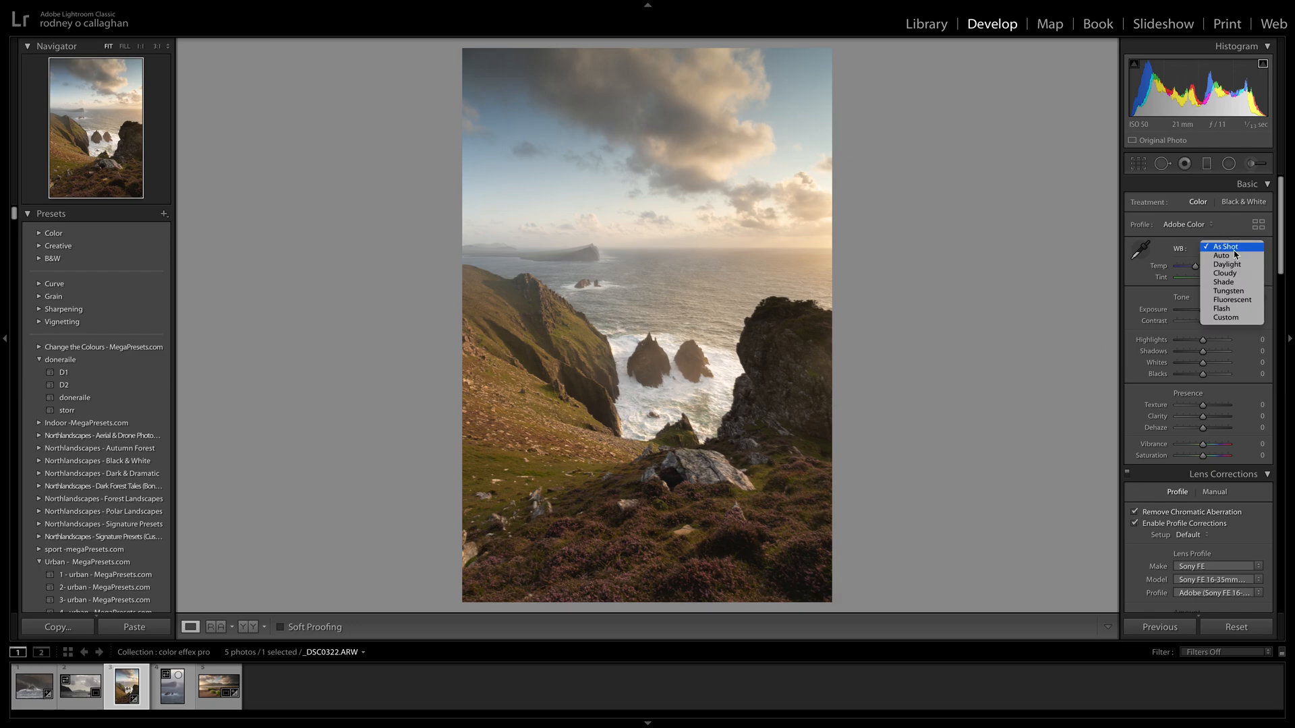
click(1235, 256)
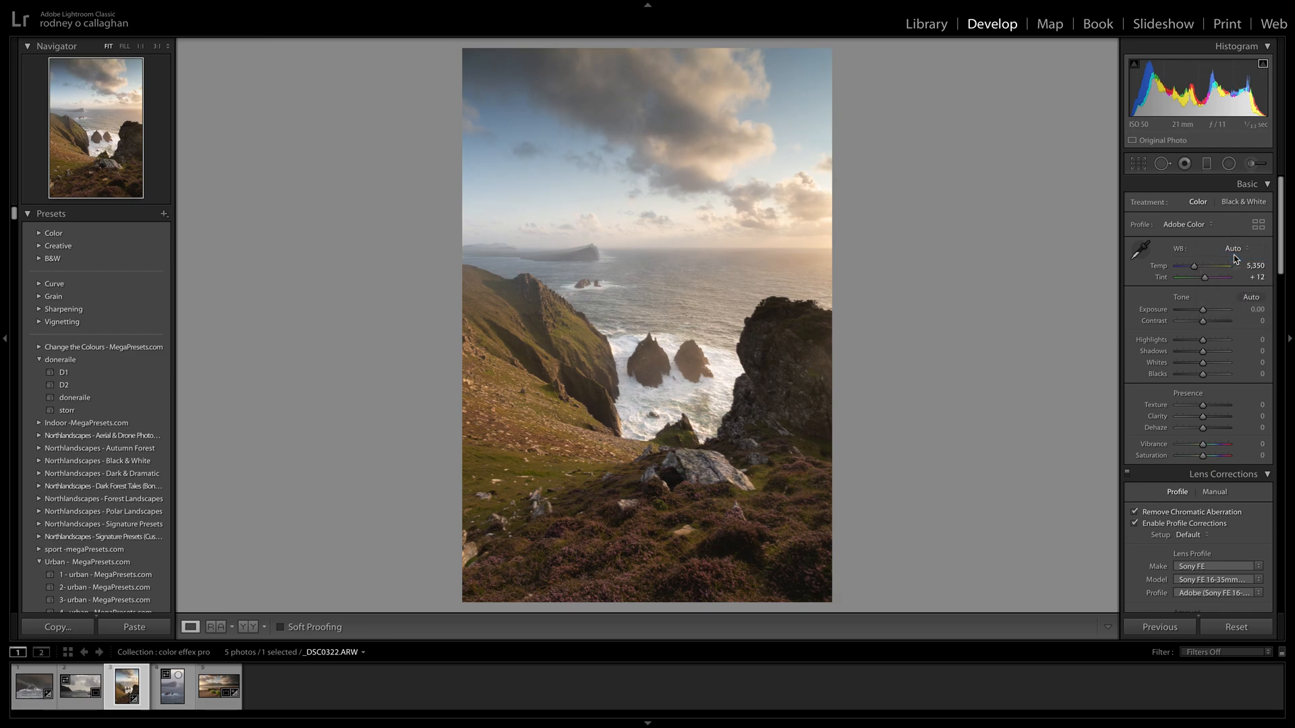
click(1234, 251)
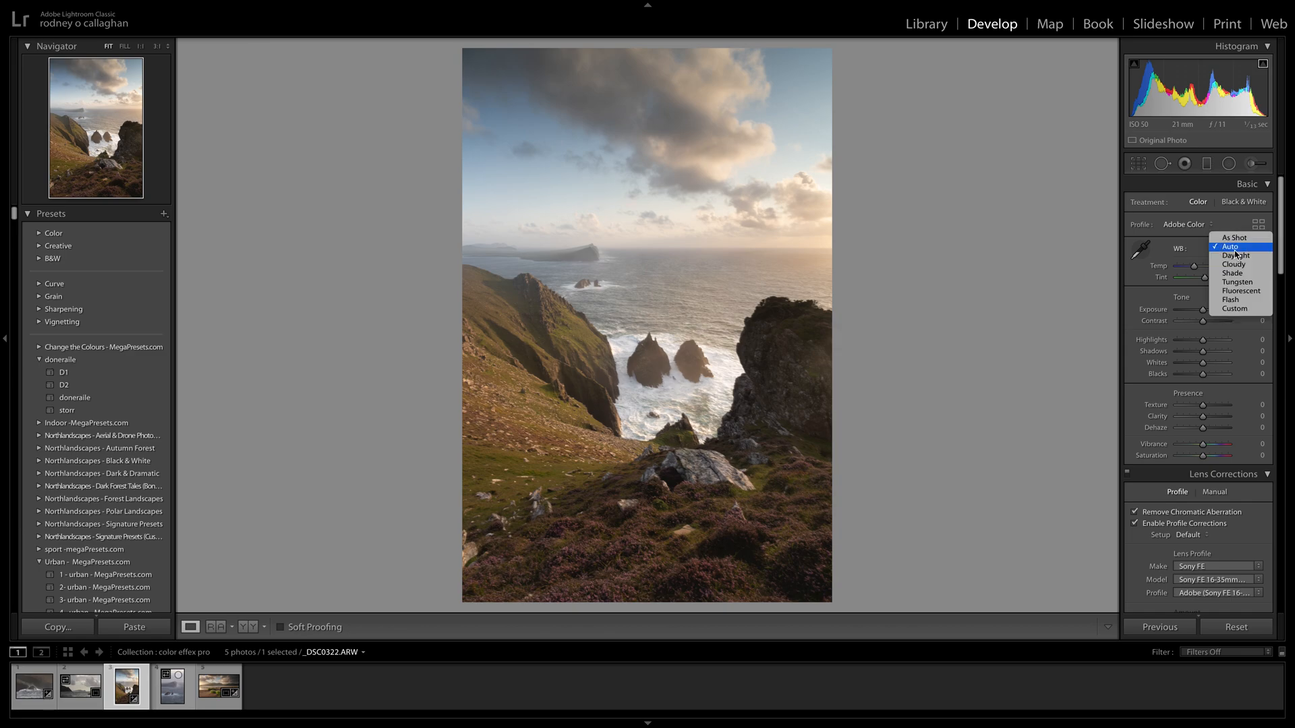
click(1233, 239)
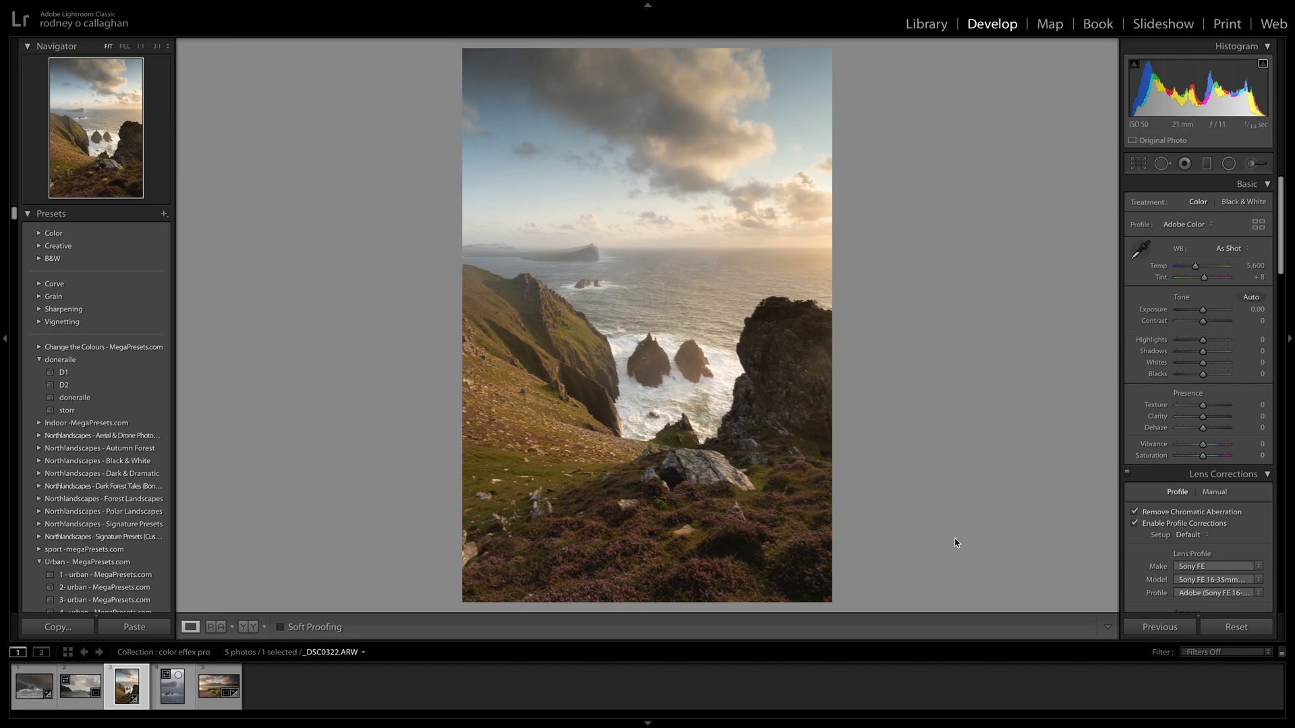
- Send the cliff photo to Adobe Photoshop 2020 for editing
right_click(605, 470)
mouse_move(650, 455)
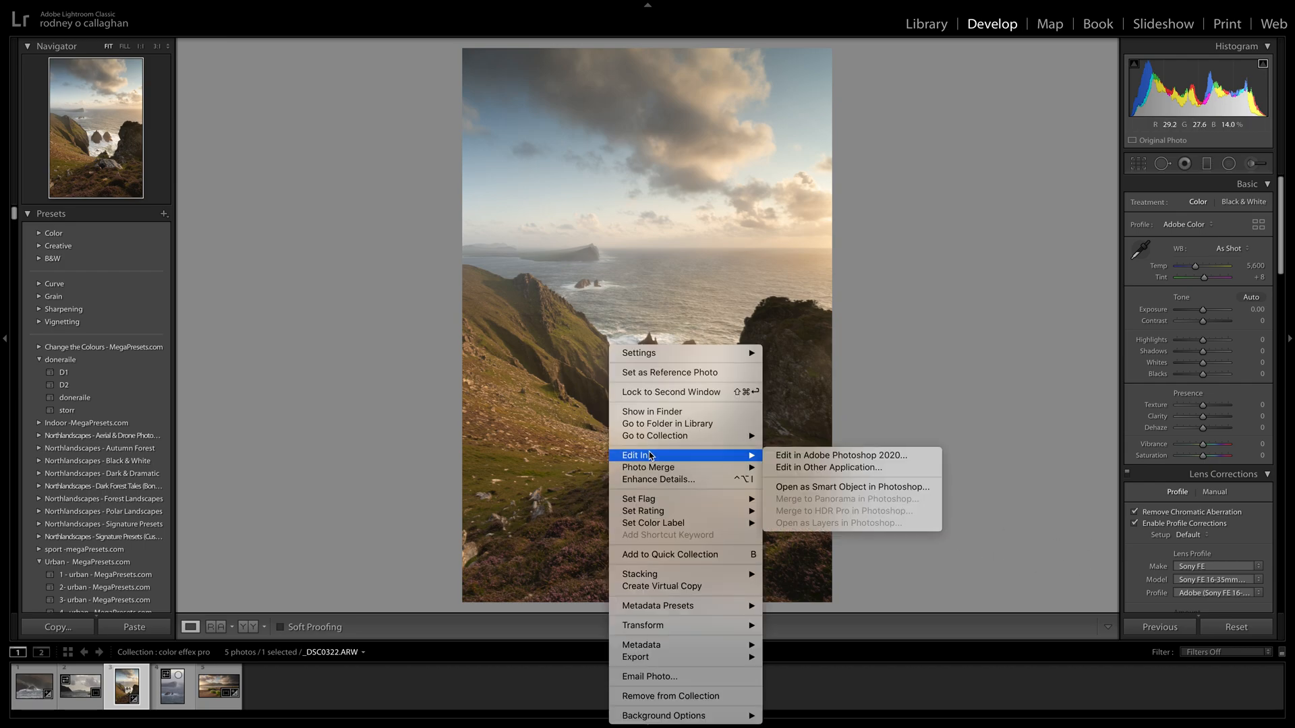
click(814, 454)
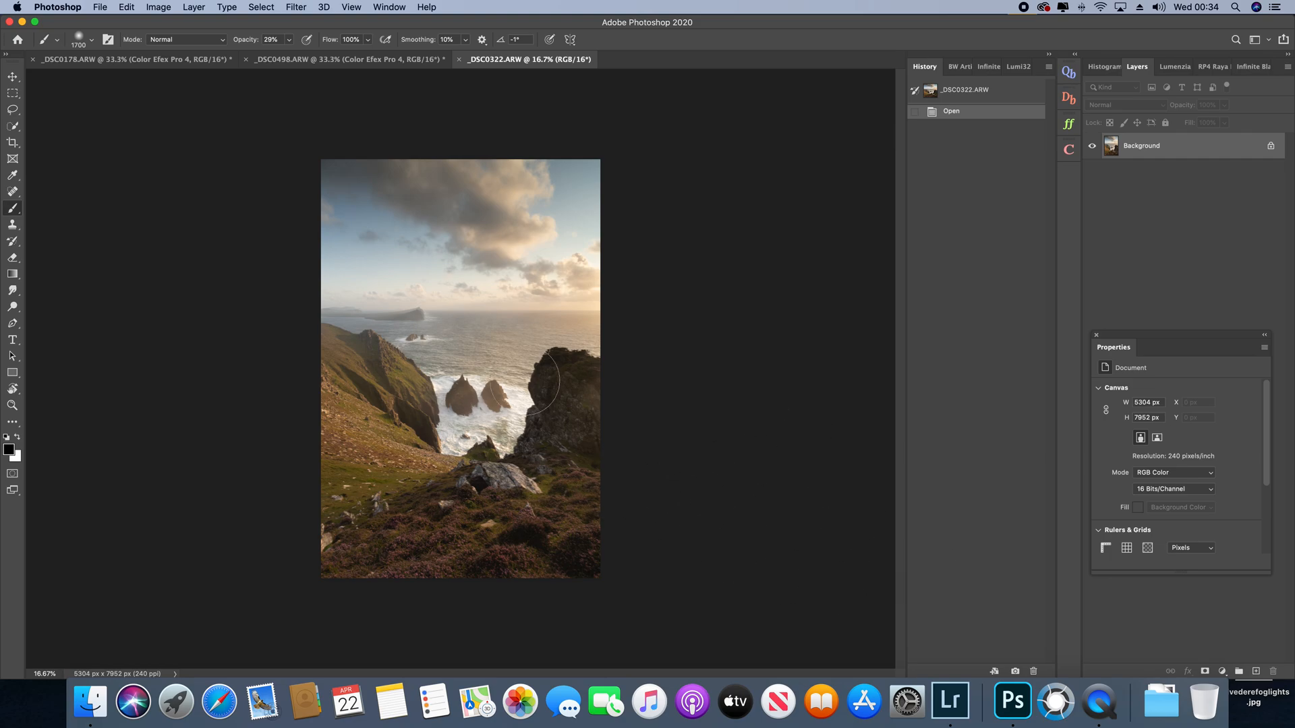
- View the beach photo _DSC0498.ARW with its Color Efex Pro 4 layer hidden and shown
click(416, 64)
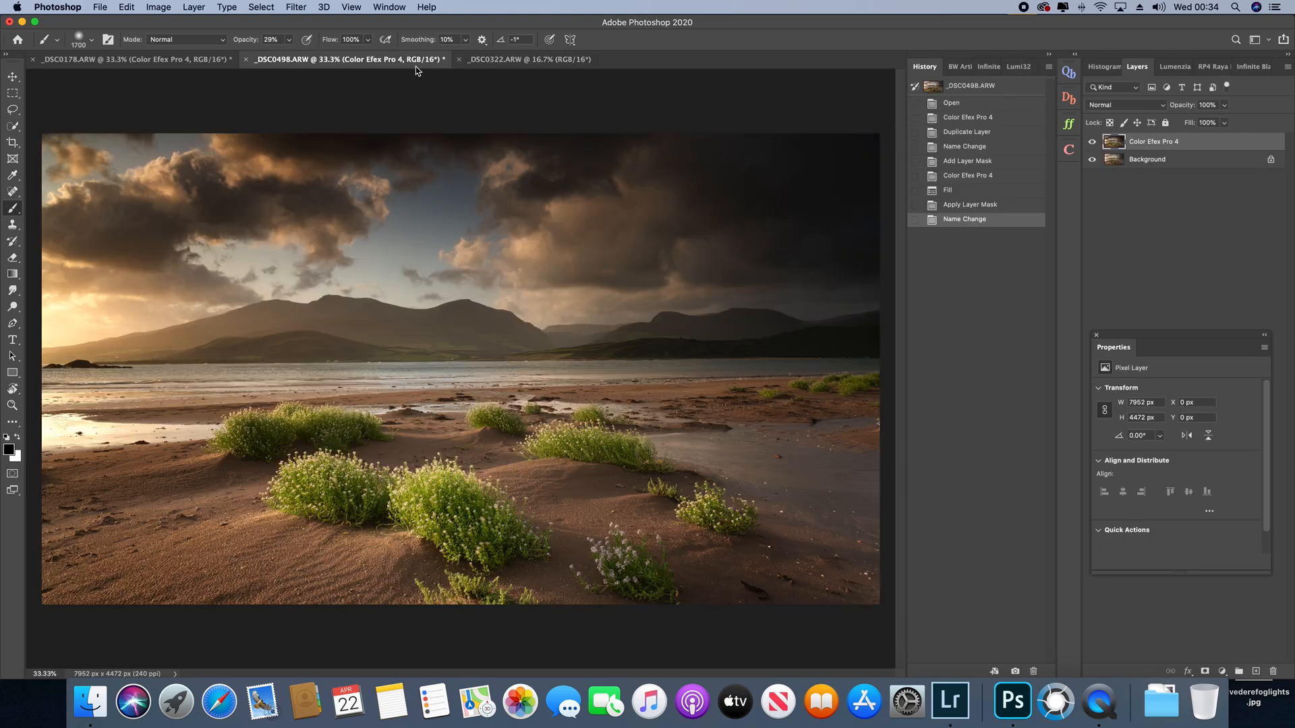
click(1092, 142)
click(1092, 142)
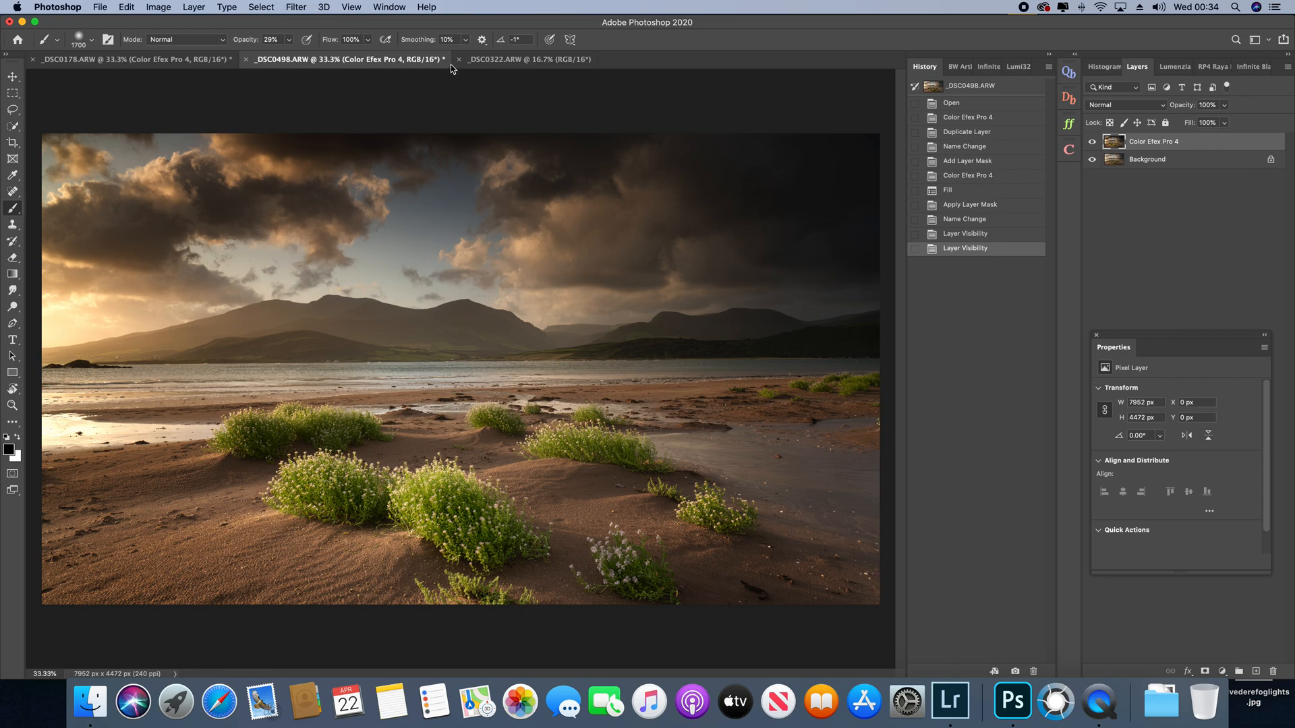
- Close the _DSC0498.ARW and _DSC0178.ARW documents, leaving only the cliff photo open
click(246, 60)
click(587, 234)
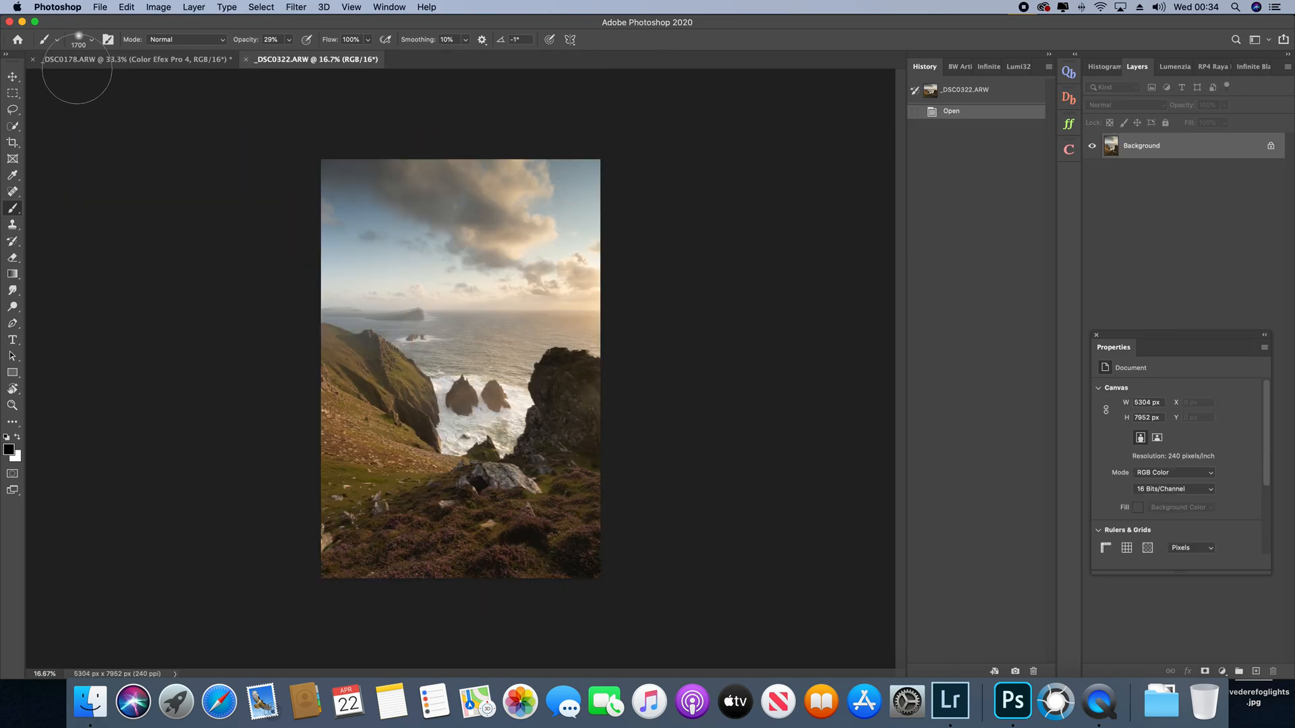
click(79, 62)
click(32, 59)
click(598, 237)
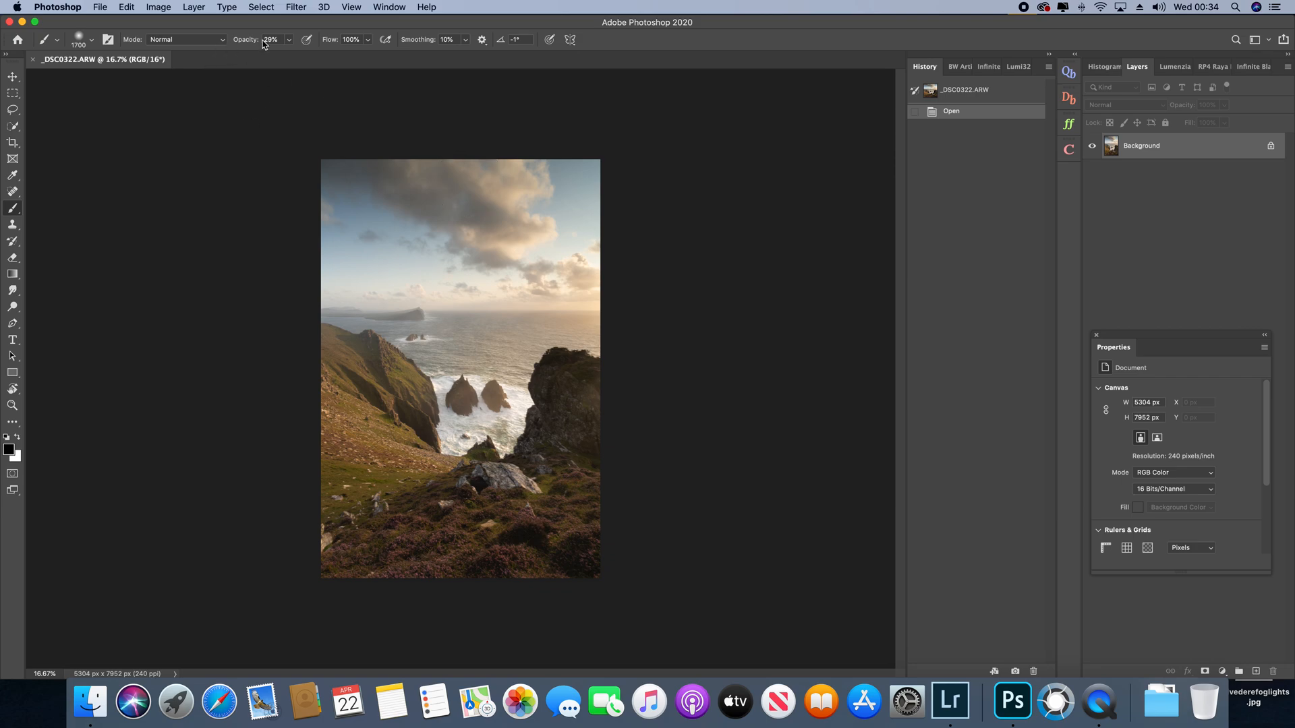
- Open the cliff photo _DSC0322.ARW in the Nik Collection's Color Efex Pro 4 filter
click(295, 8)
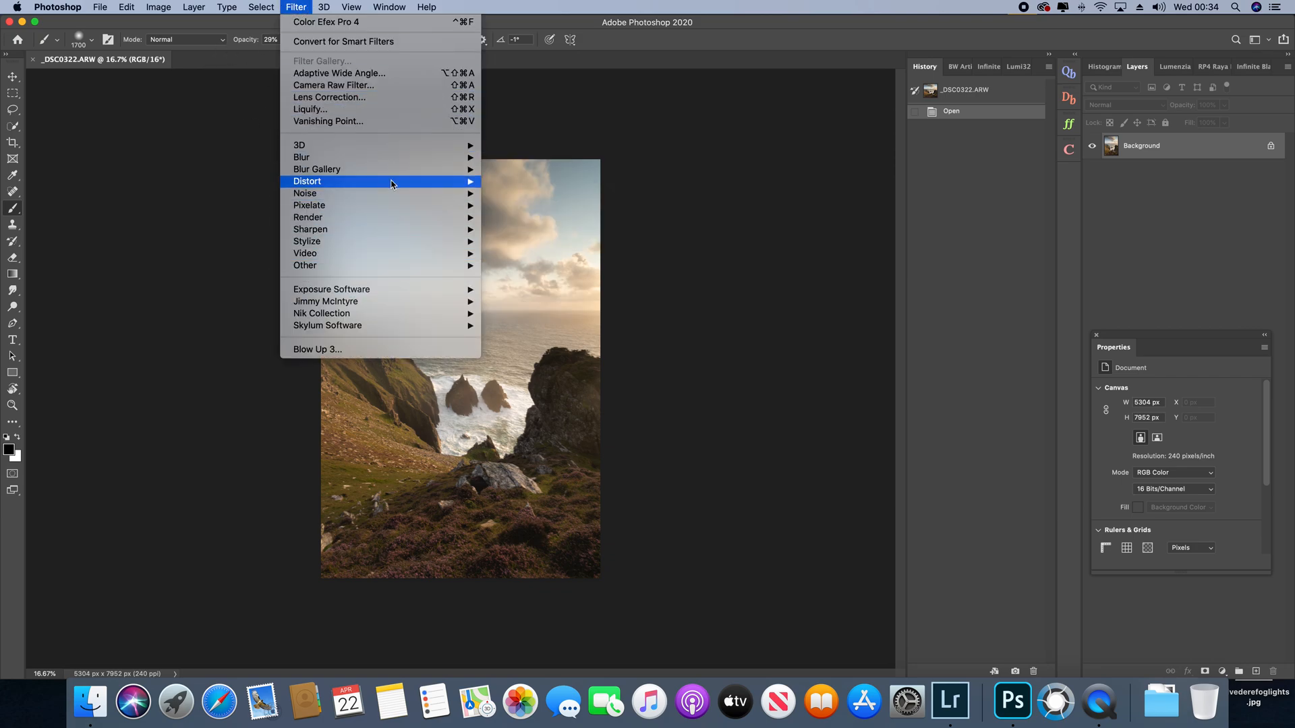
mouse_move(381, 318)
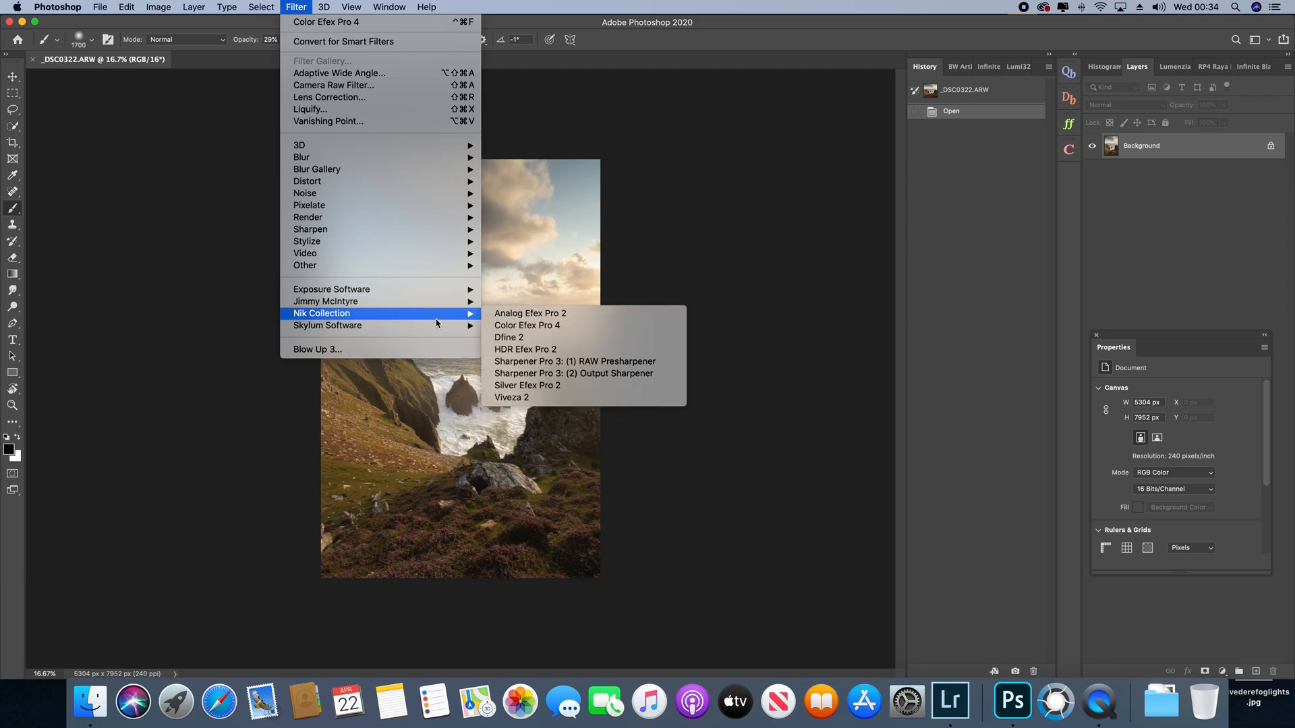
mouse_move(470, 308)
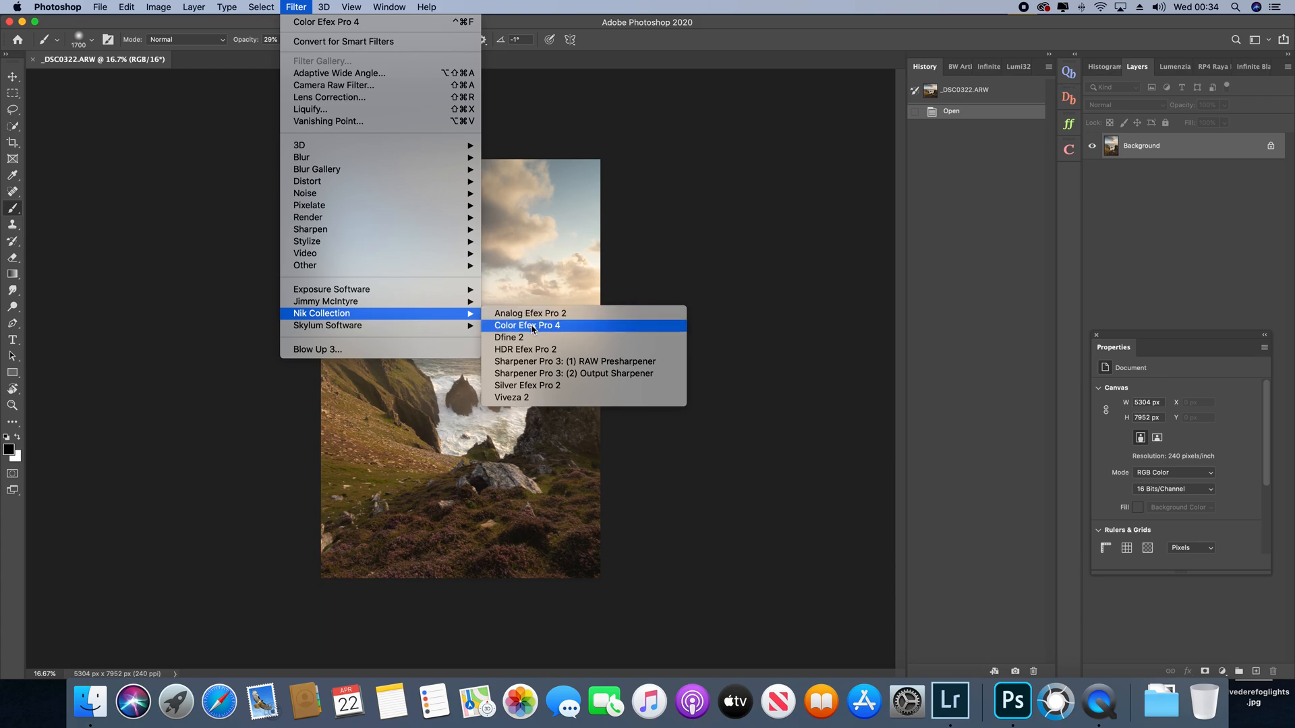
click(533, 327)
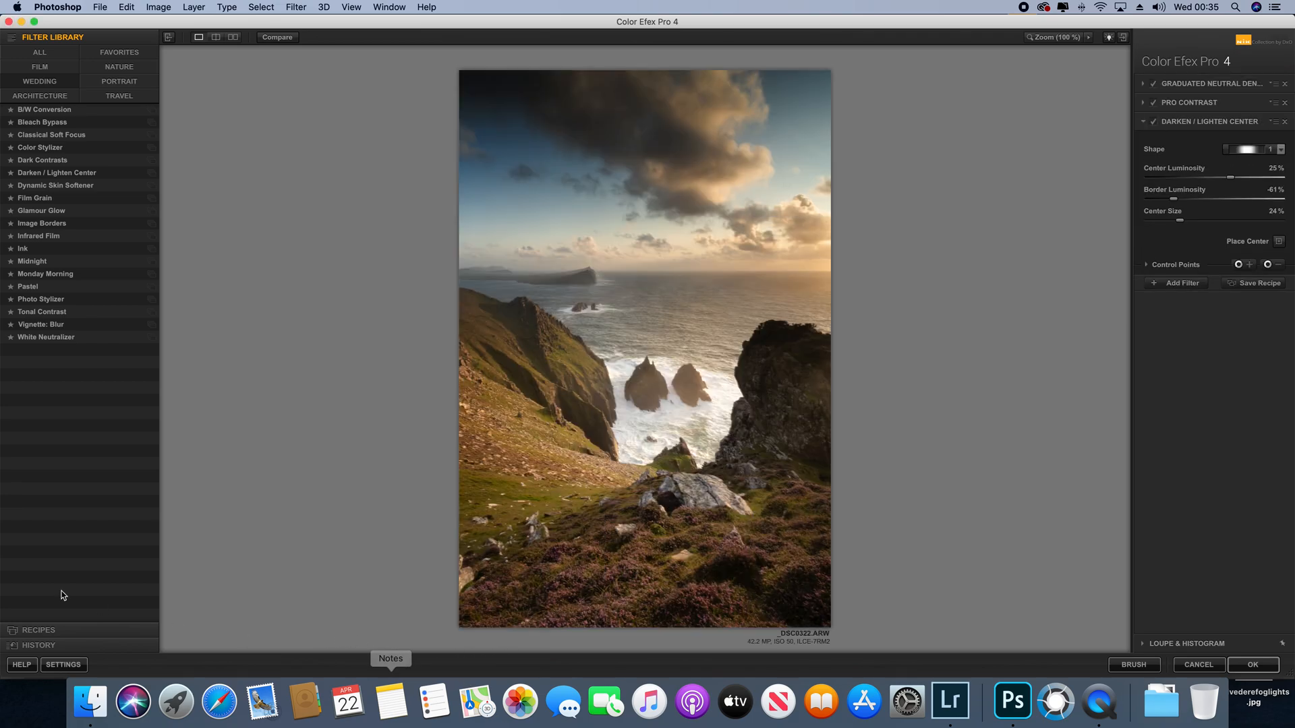
- Remove the Darken / Lighten Center, Pro Contrast and Graduated Neutral Density filters from the stack
click(1285, 121)
click(1285, 102)
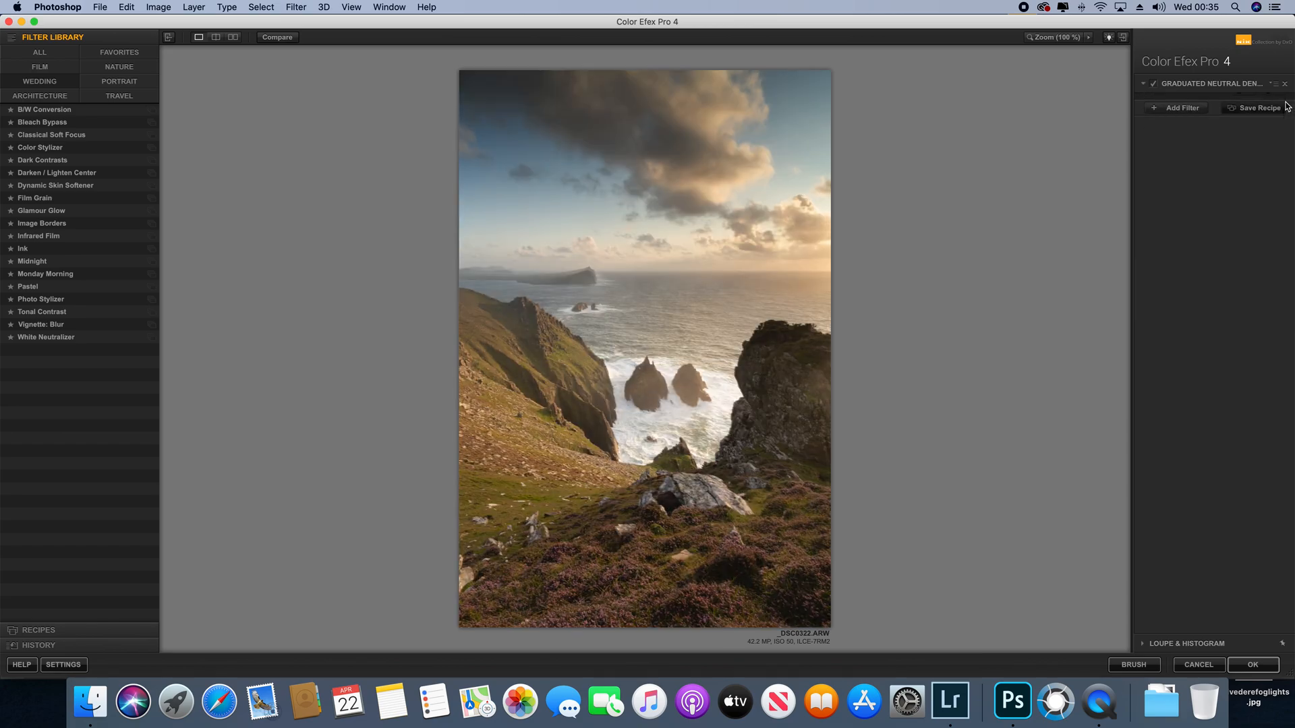
click(1285, 84)
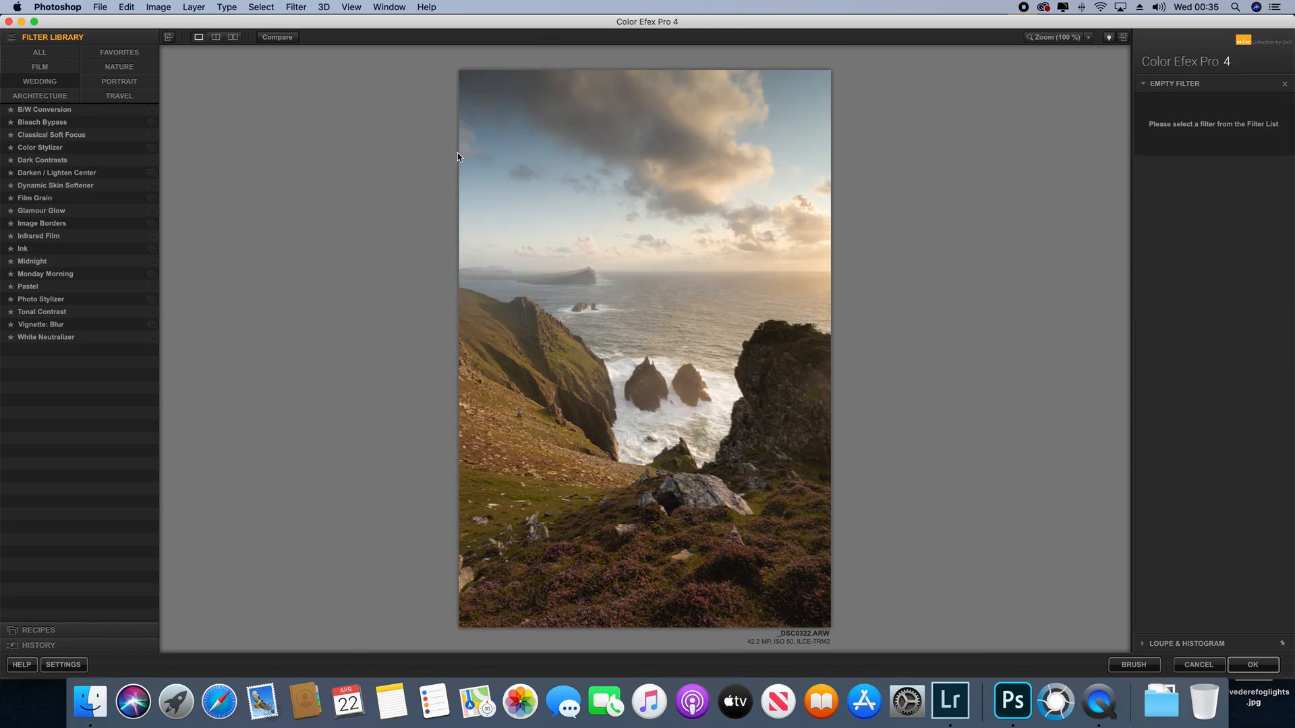
- Add the Graduated Neutral Density filter from the Architecture category and compare the cliff photo with it switched off and on
click(42, 96)
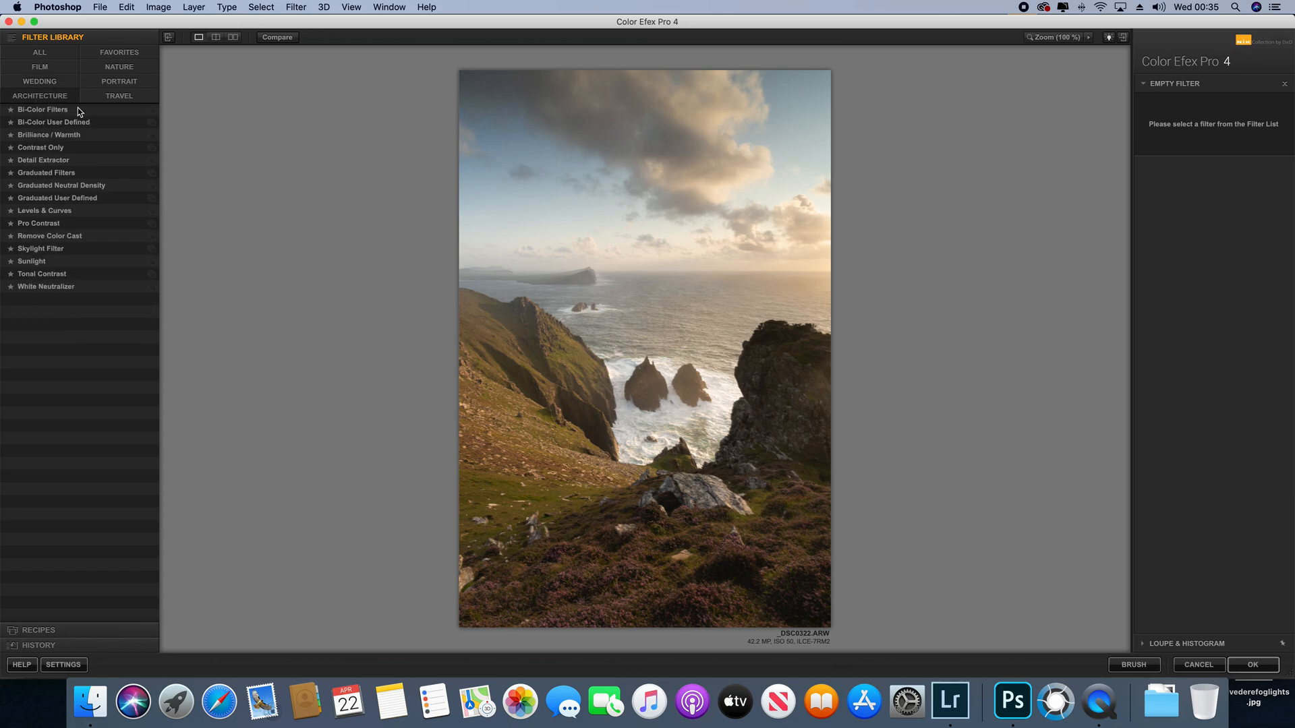
click(52, 188)
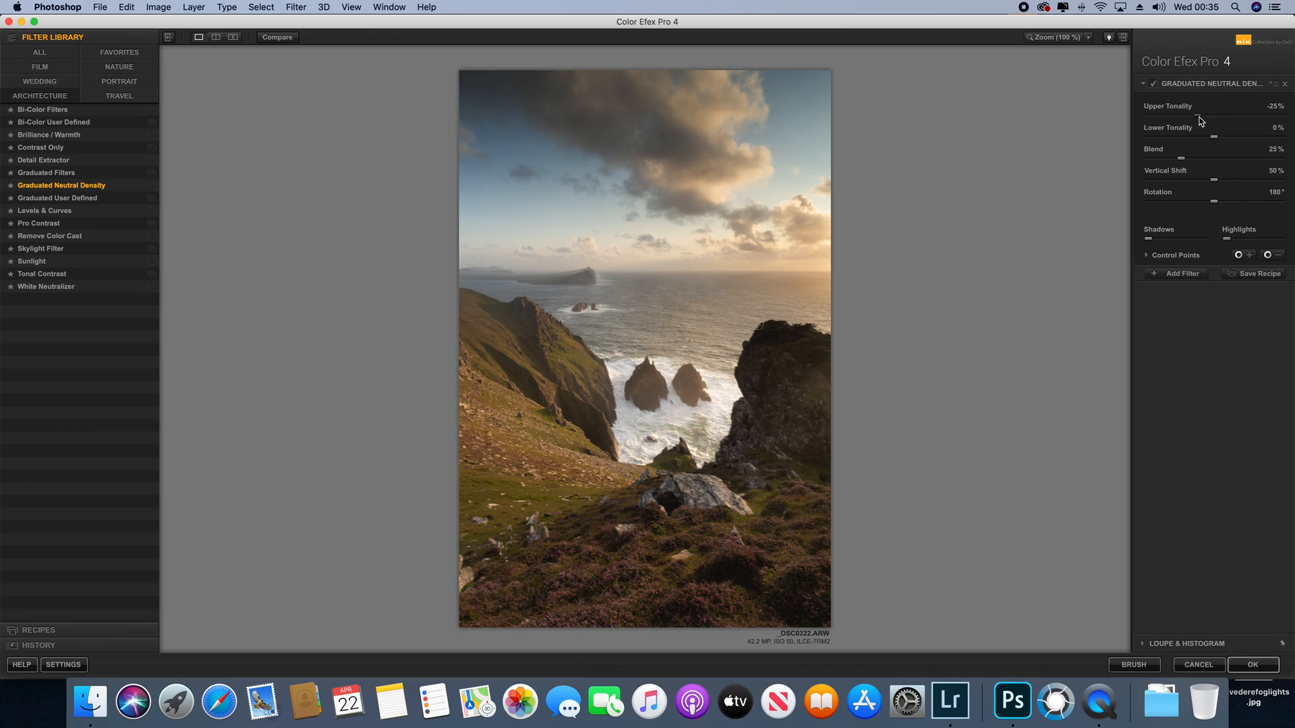
click(1153, 84)
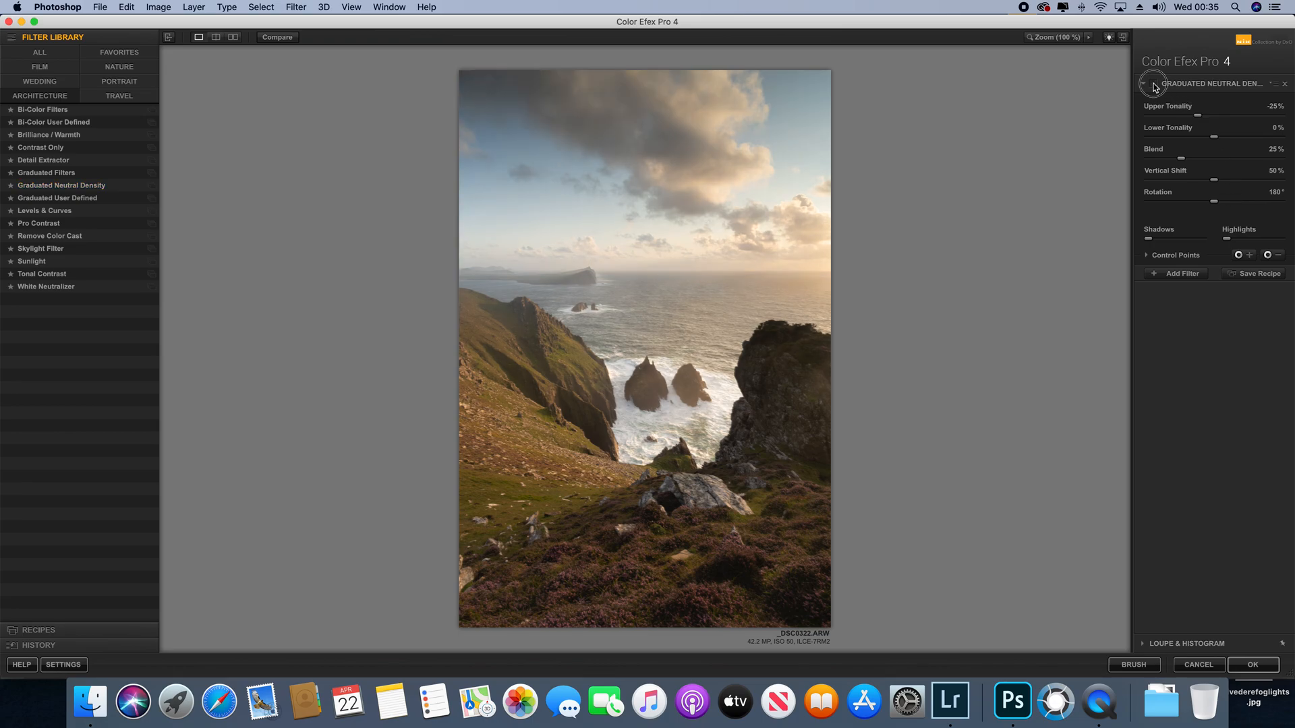
click(1153, 84)
click(1153, 85)
click(1153, 85)
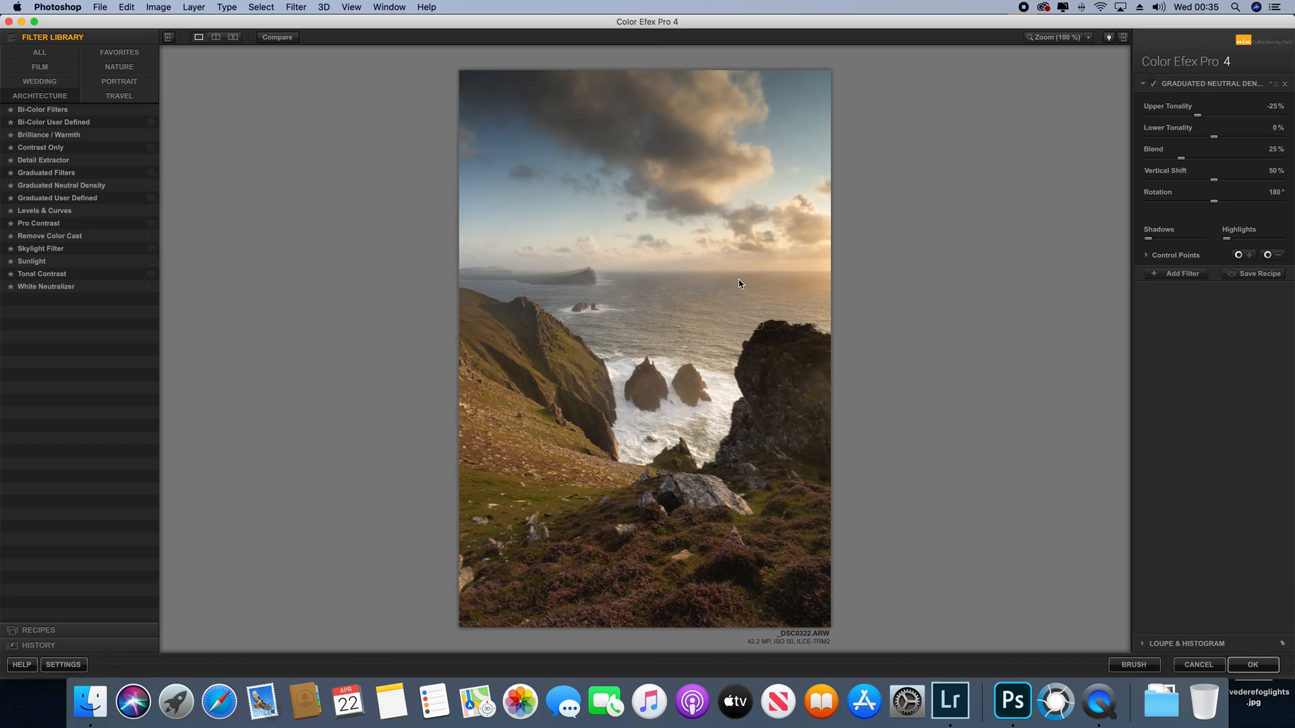
- Set the Graduated Neutral Density filter's Blend to 0%, Vertical Shift to 44% and Upper Tonality to -34%
drag(1181, 159, 1124, 169)
drag(1198, 116, 1184, 122)
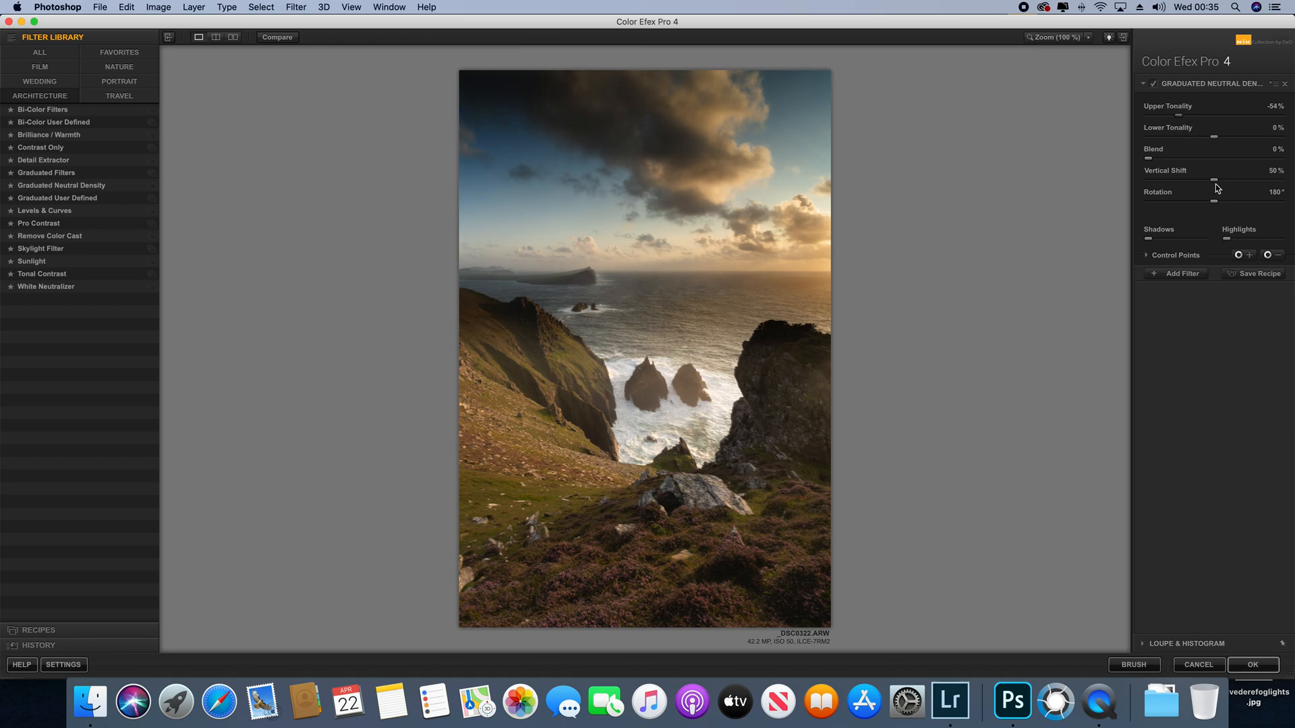
drag(1214, 182, 1209, 188)
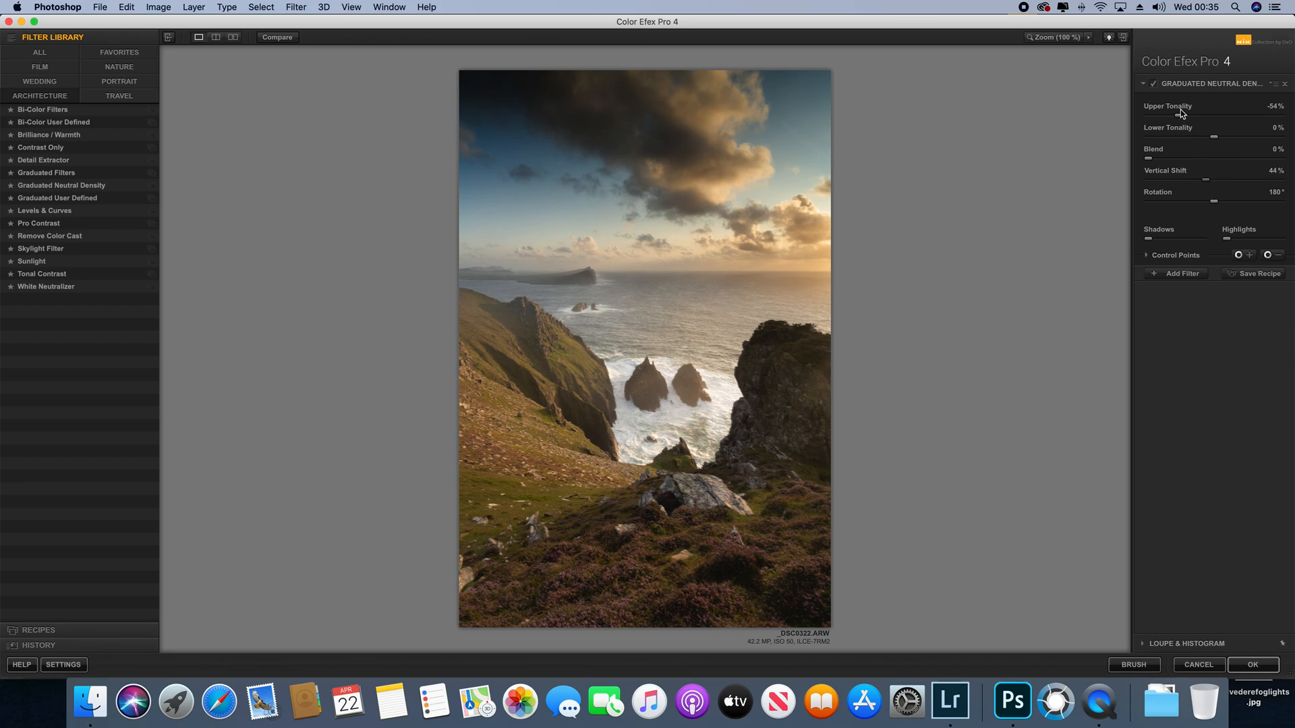
drag(1179, 118, 1191, 120)
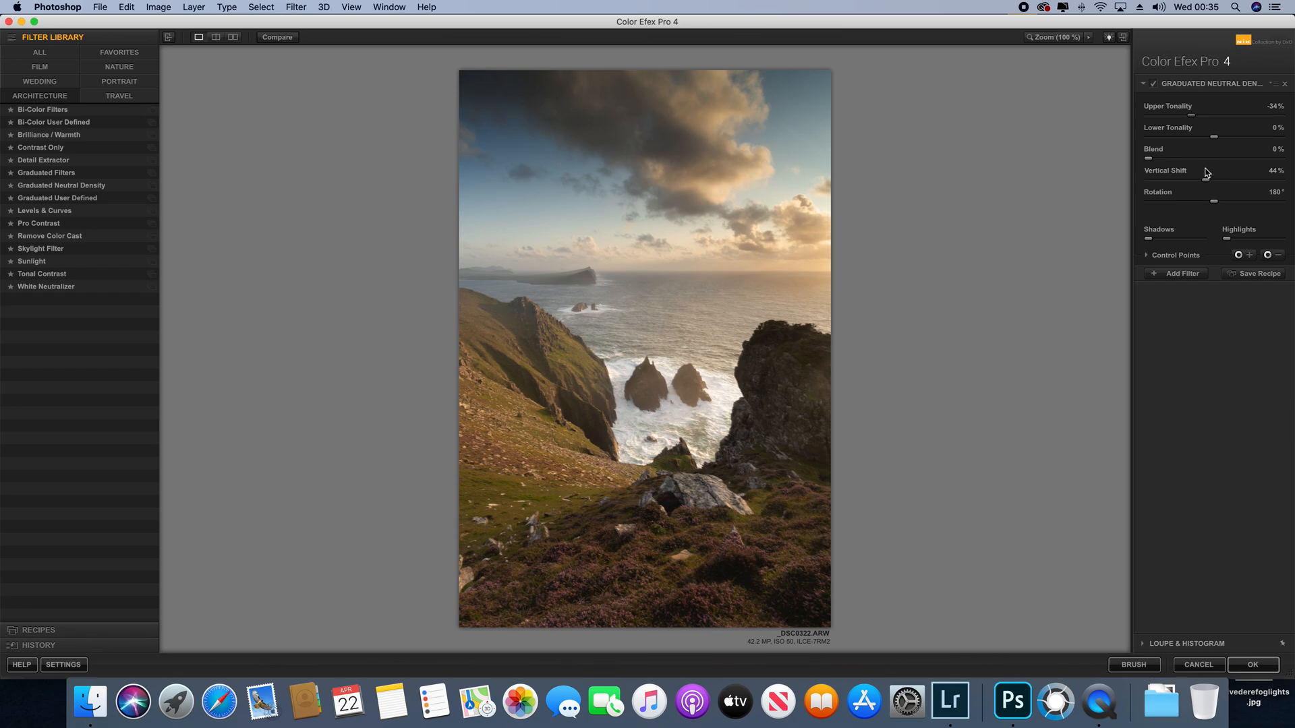
- Set the graduated filter's Lower Tonality to 22% and Upper Tonality to -18%, and compare the photo with the filter off and on
click(1213, 138)
drag(1215, 140, 1230, 144)
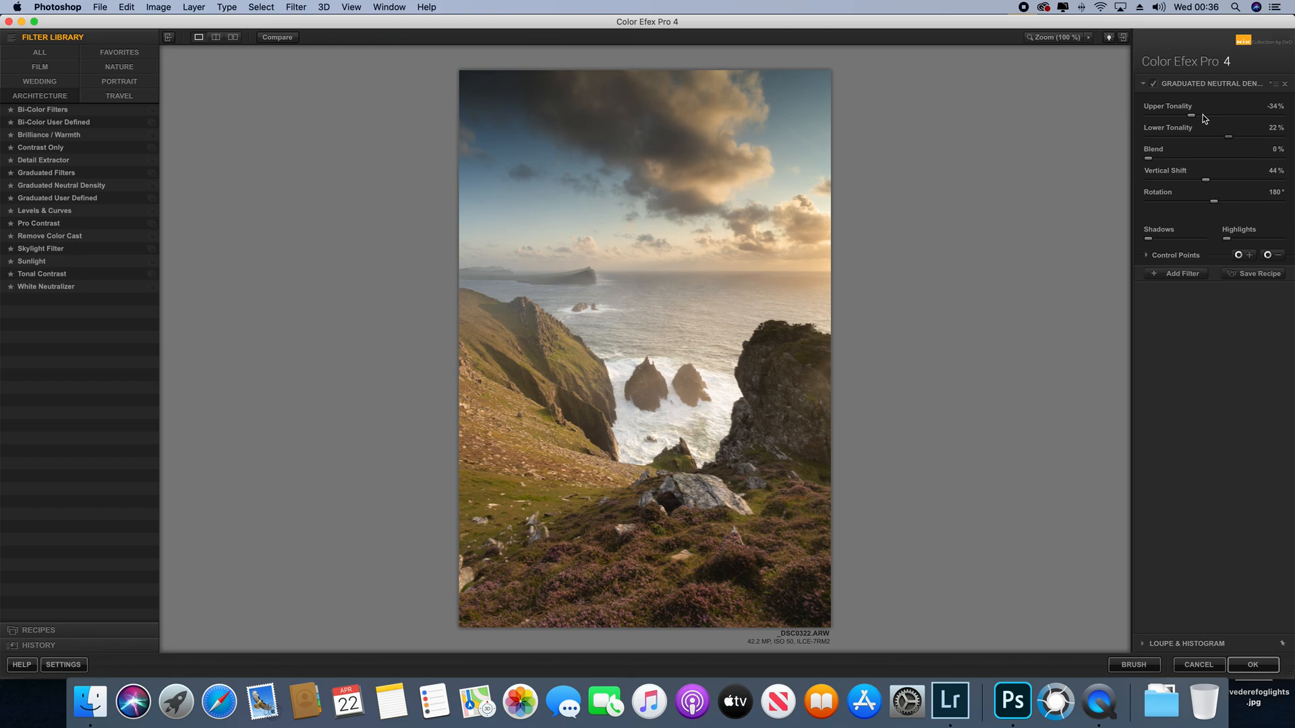
drag(1190, 120, 1203, 120)
click(1152, 81)
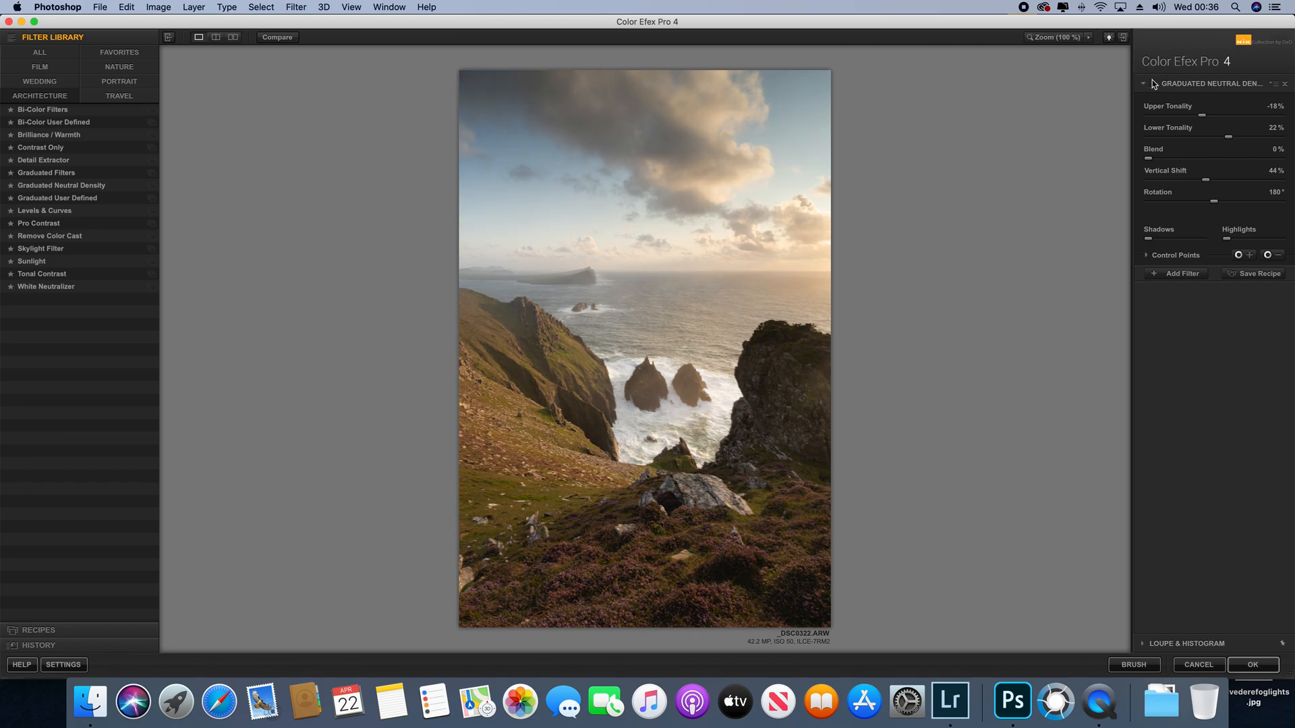
click(1151, 81)
click(1152, 81)
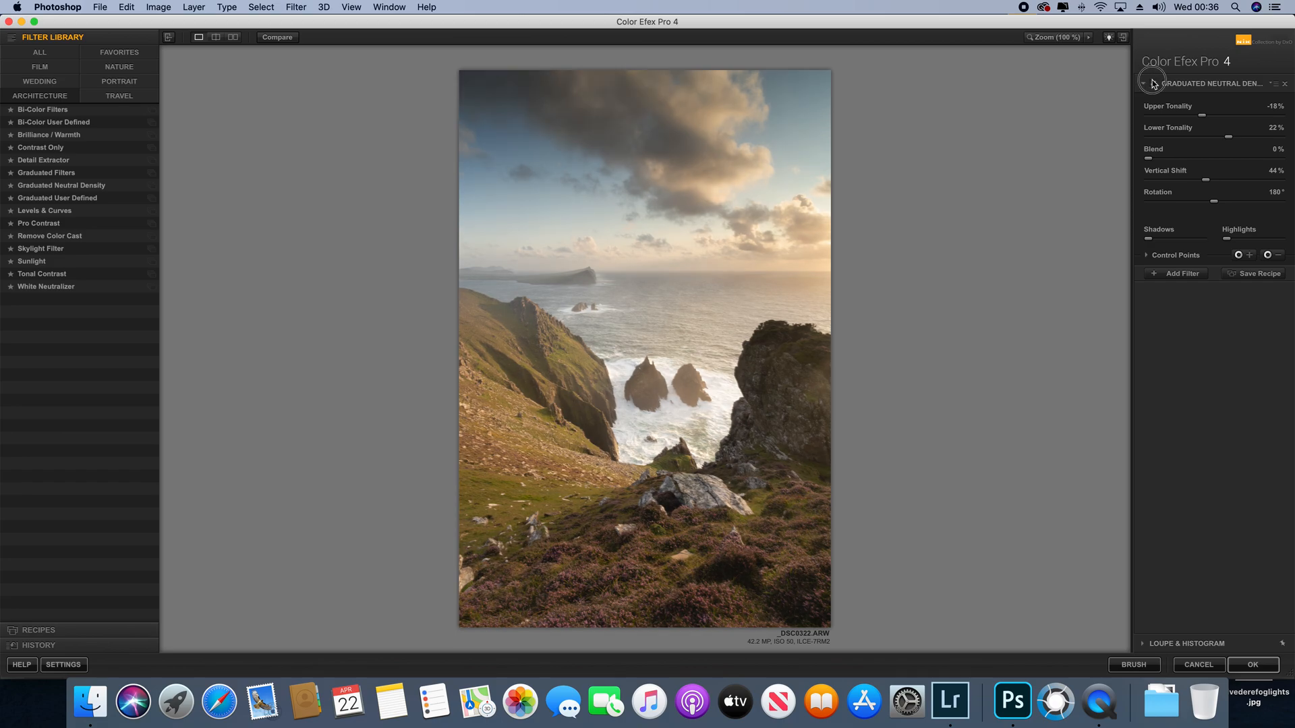
click(1152, 82)
- Add a Pro Contrast filter to the stack with Correct Contrast at 16% and Dynamic Contrast at 50%
click(1172, 271)
click(76, 223)
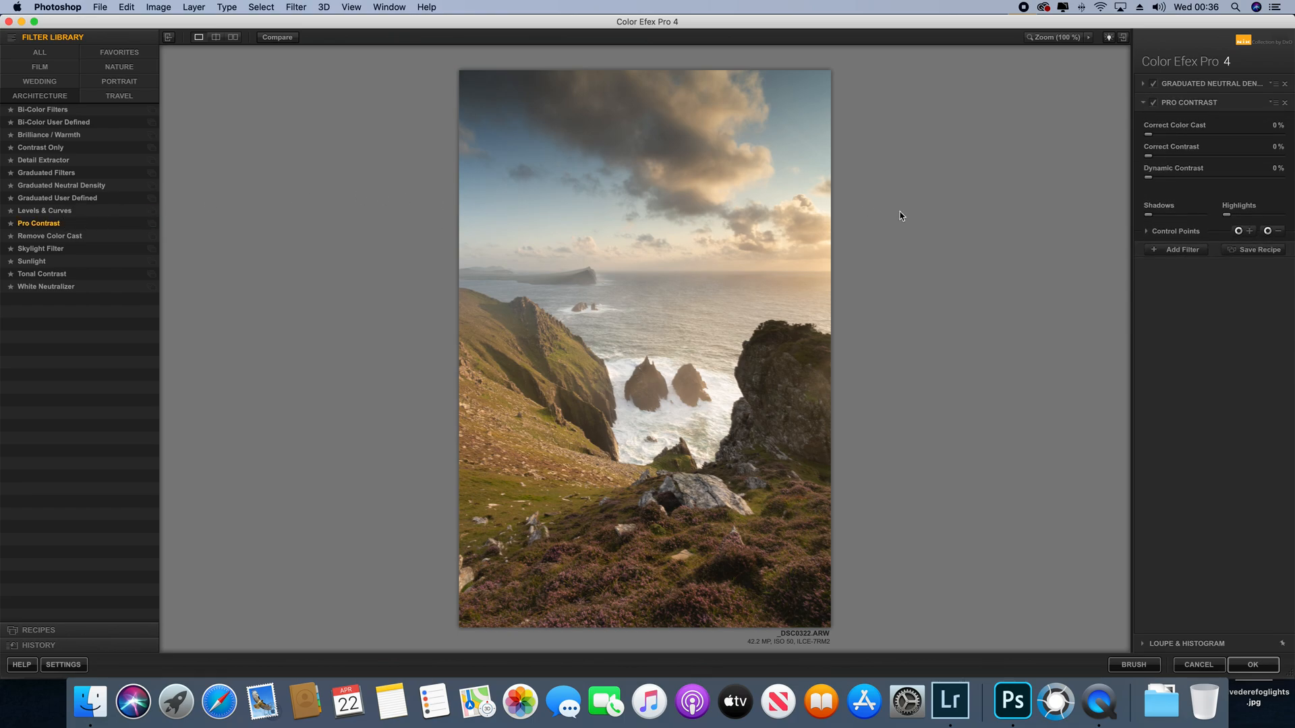
drag(1148, 177, 1125, 140)
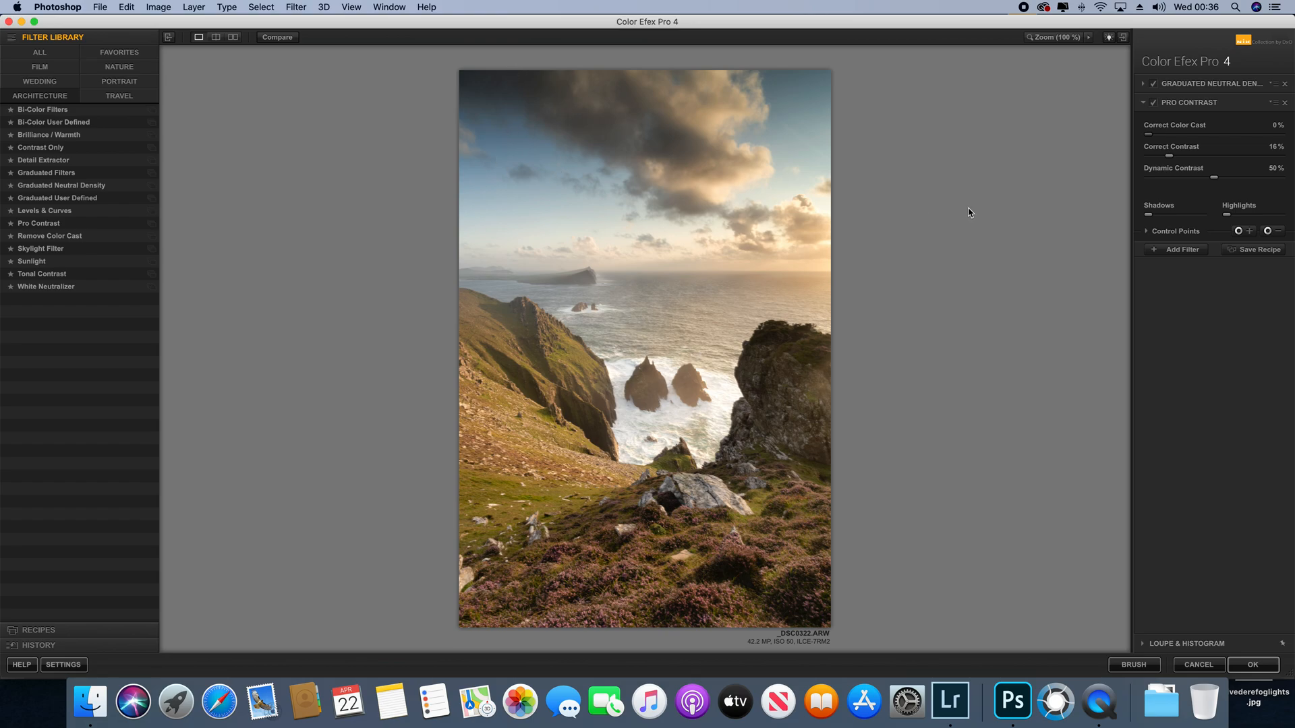
- Place a negative Pro Contrast control point in the sky and move it to the right edge of the large dark cloud
click(1268, 231)
click(554, 158)
mouse_move(586, 162)
mouse_down()
mouse_move(598, 162)
mouse_move(587, 174)
mouse_up()
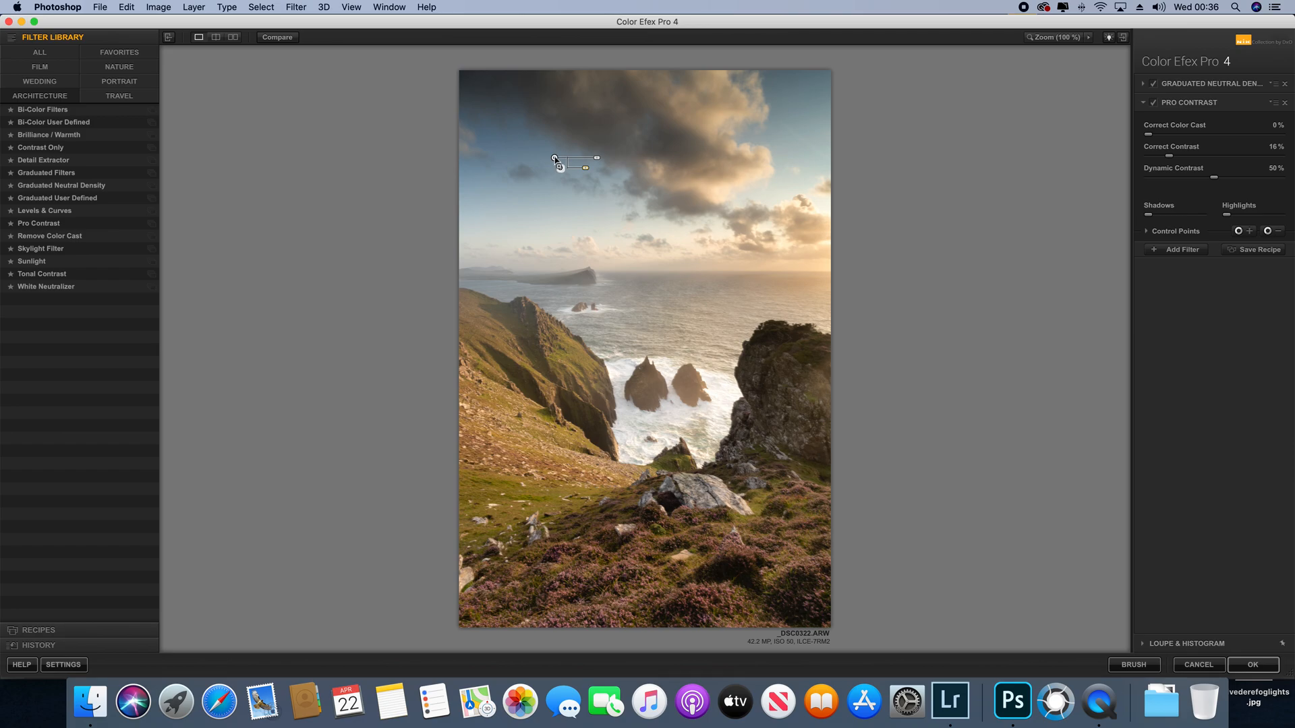
drag(555, 159, 766, 164)
- Add the Darken / Lighten Center filter from the Wedding category and compare the photo with it switched off and on
click(1181, 250)
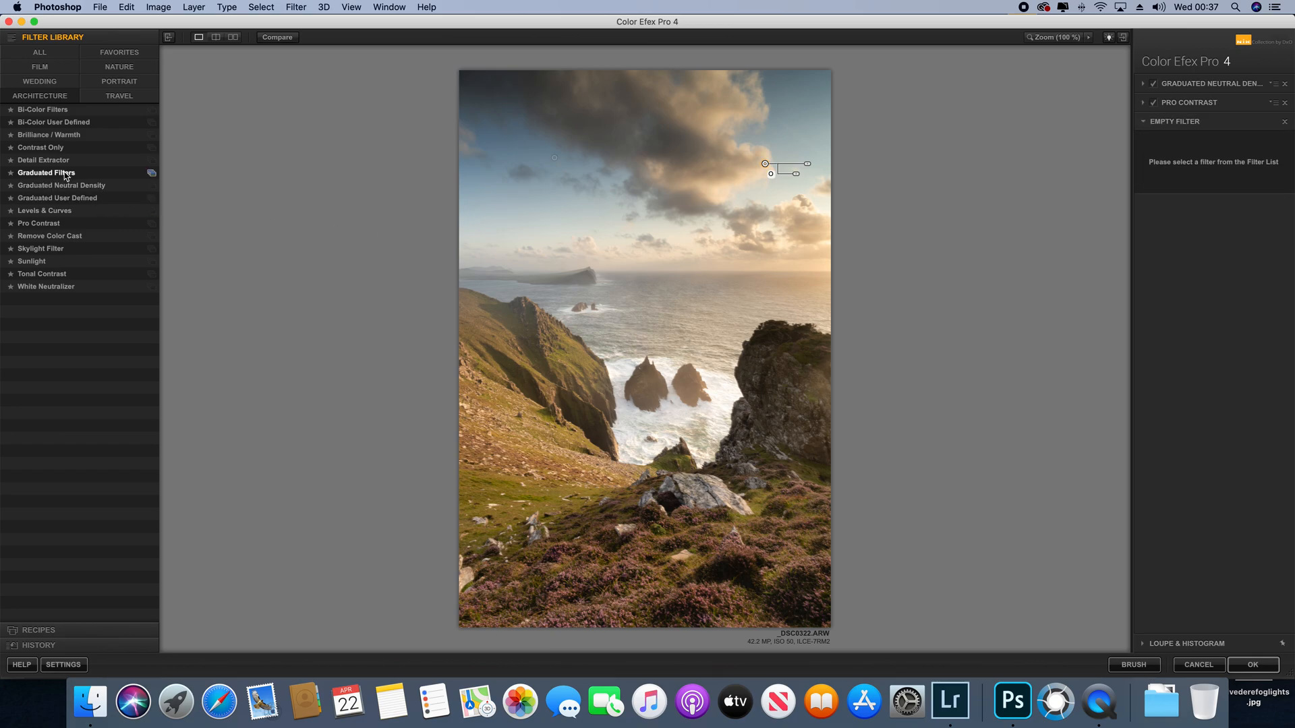
click(51, 83)
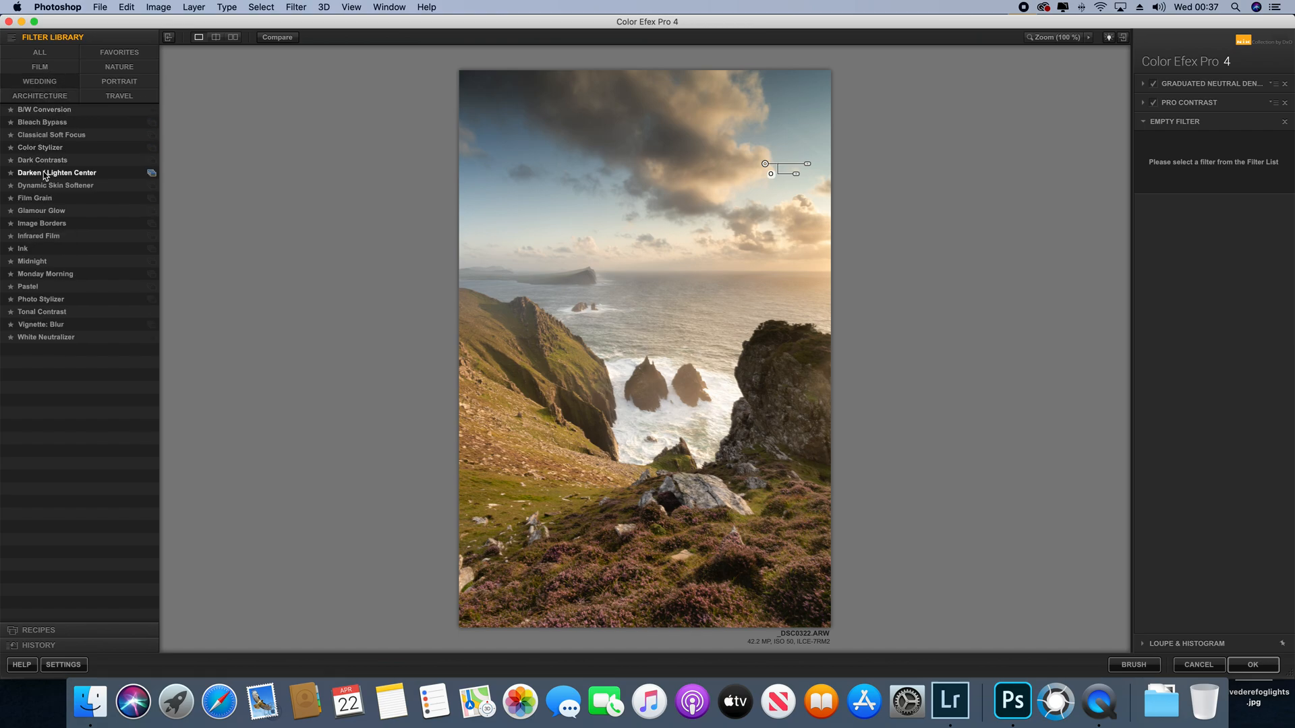
click(44, 173)
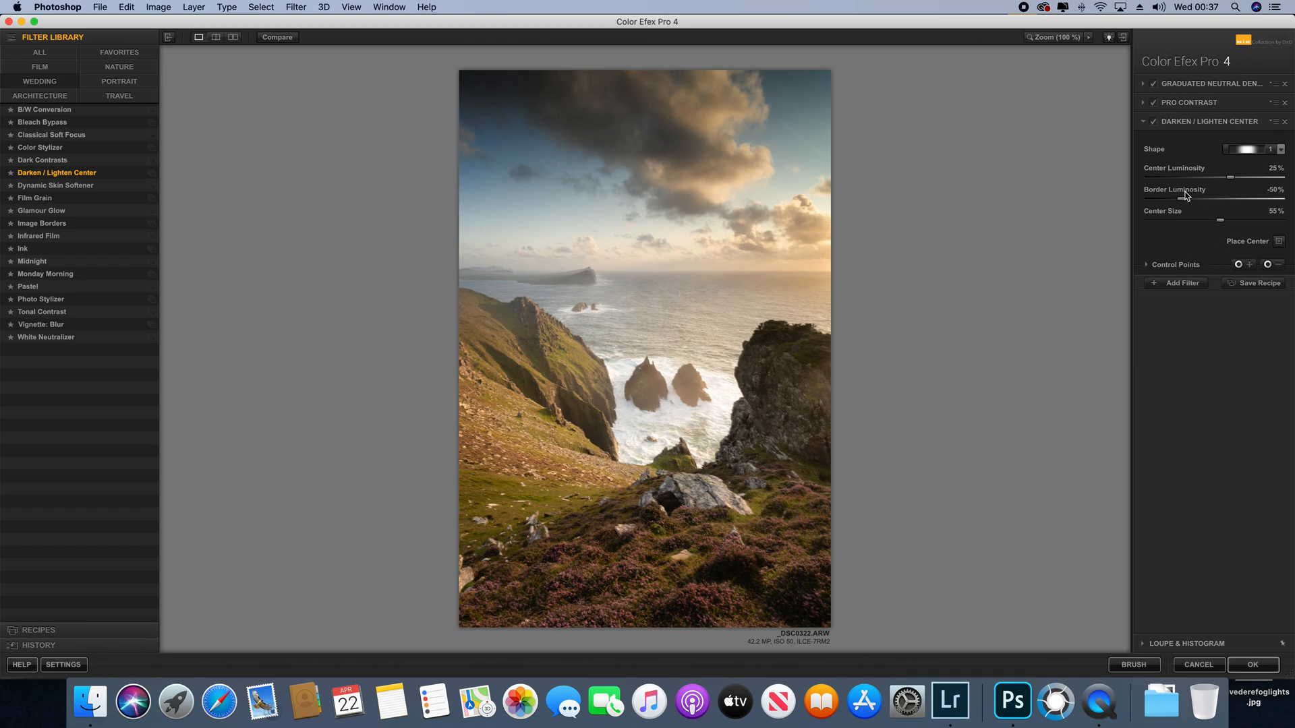
click(1153, 123)
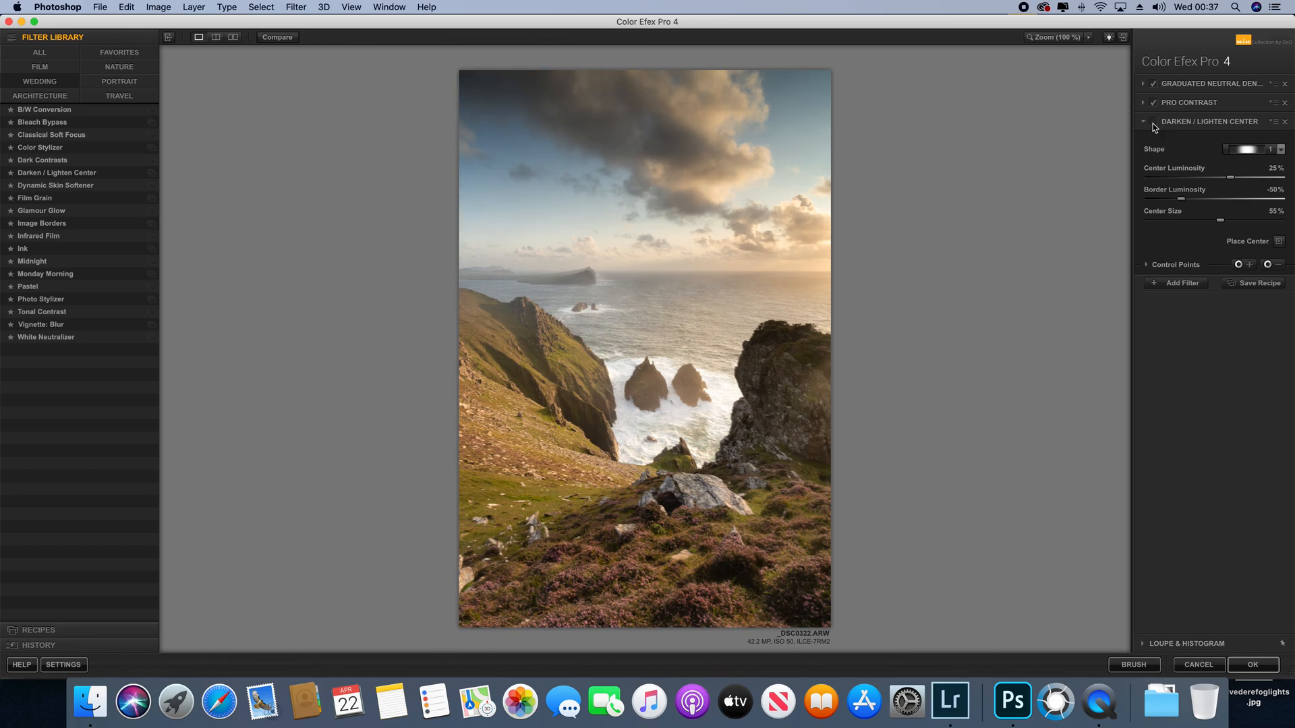
click(1153, 123)
click(1153, 123)
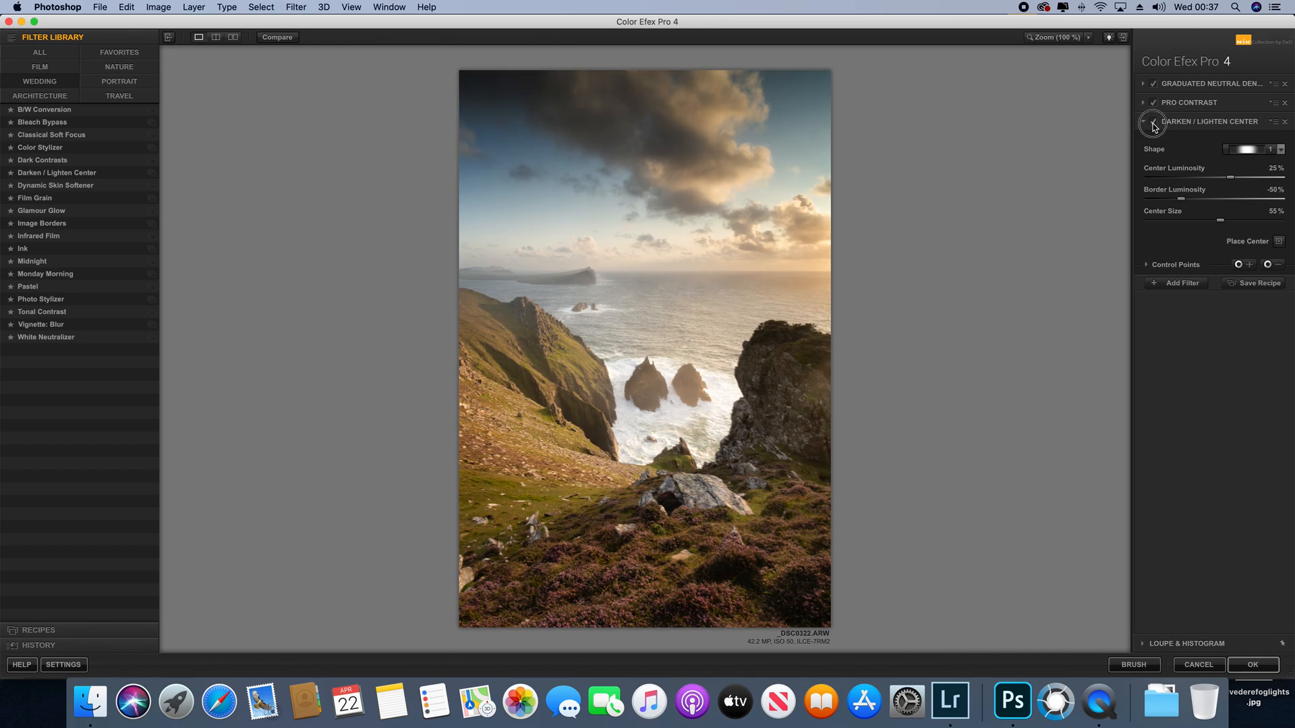
click(1153, 123)
click(1153, 123)
click(1153, 123)
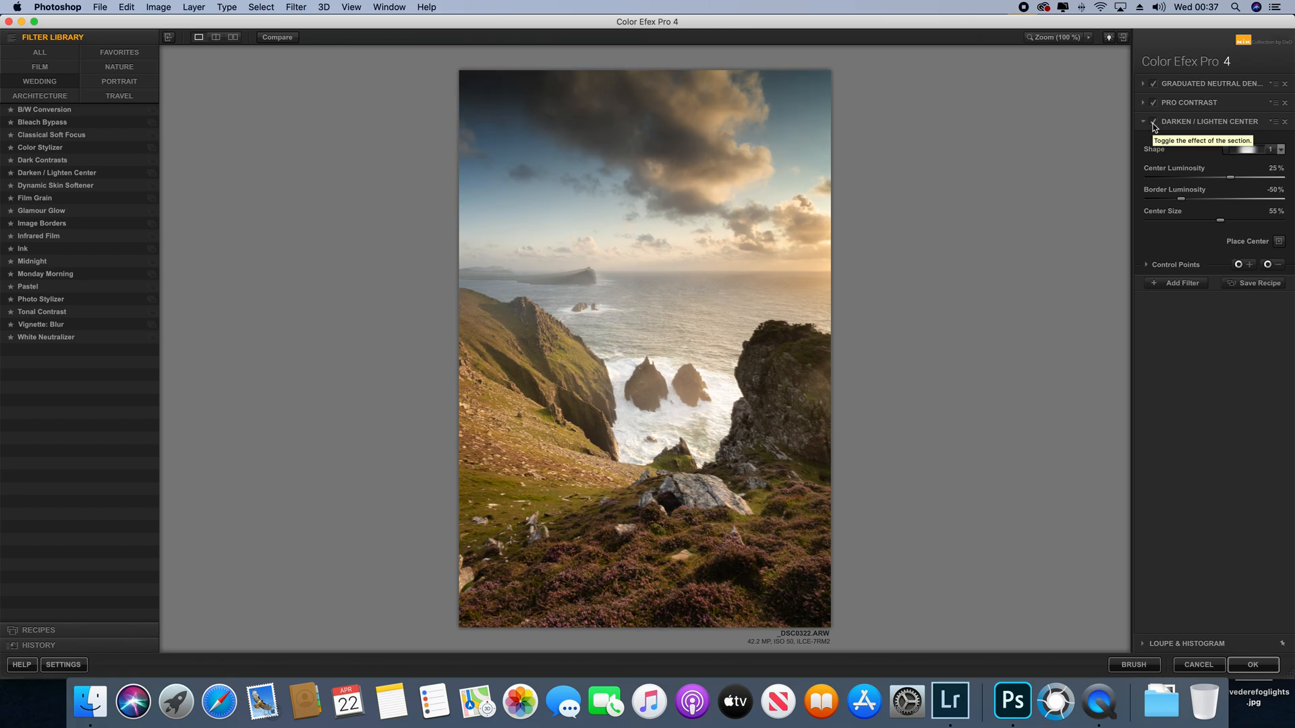
- Place the Darken / Lighten Center's center just above the pale foreground boulder and set the Graduated Neutral Density's Upper Tonality to -20%
click(1279, 241)
click(652, 461)
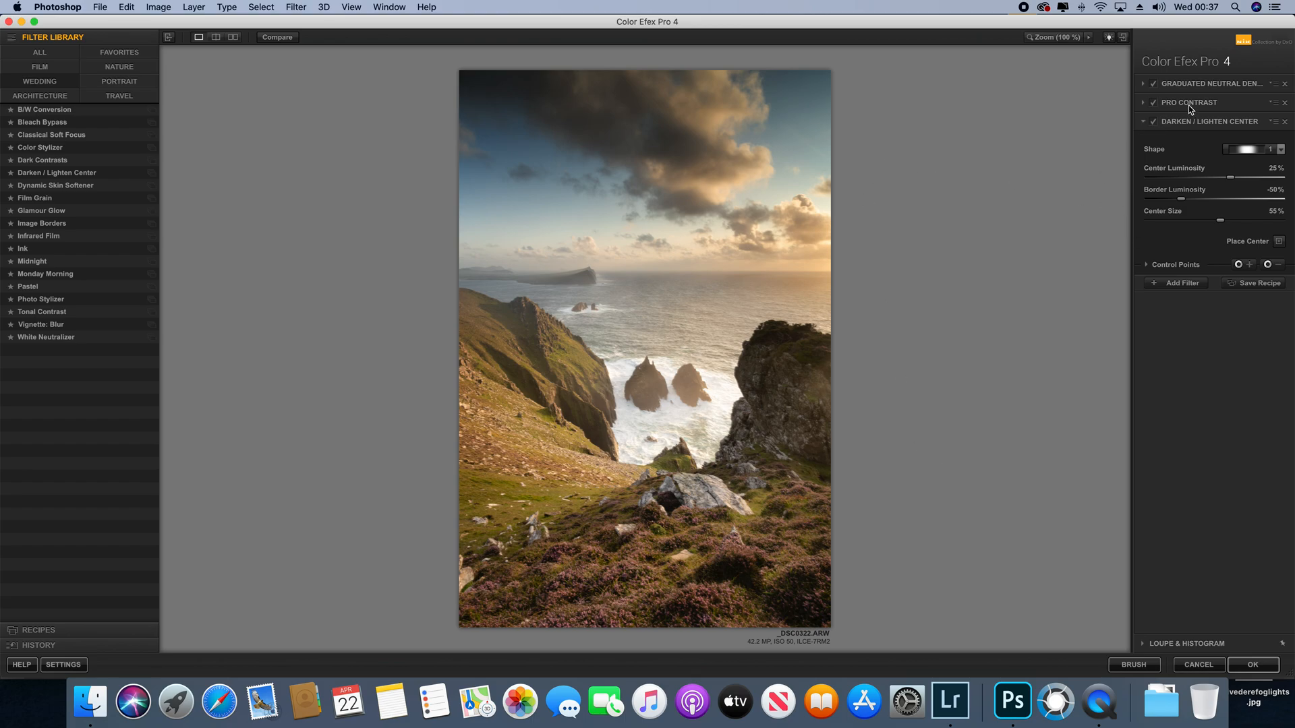
click(1186, 84)
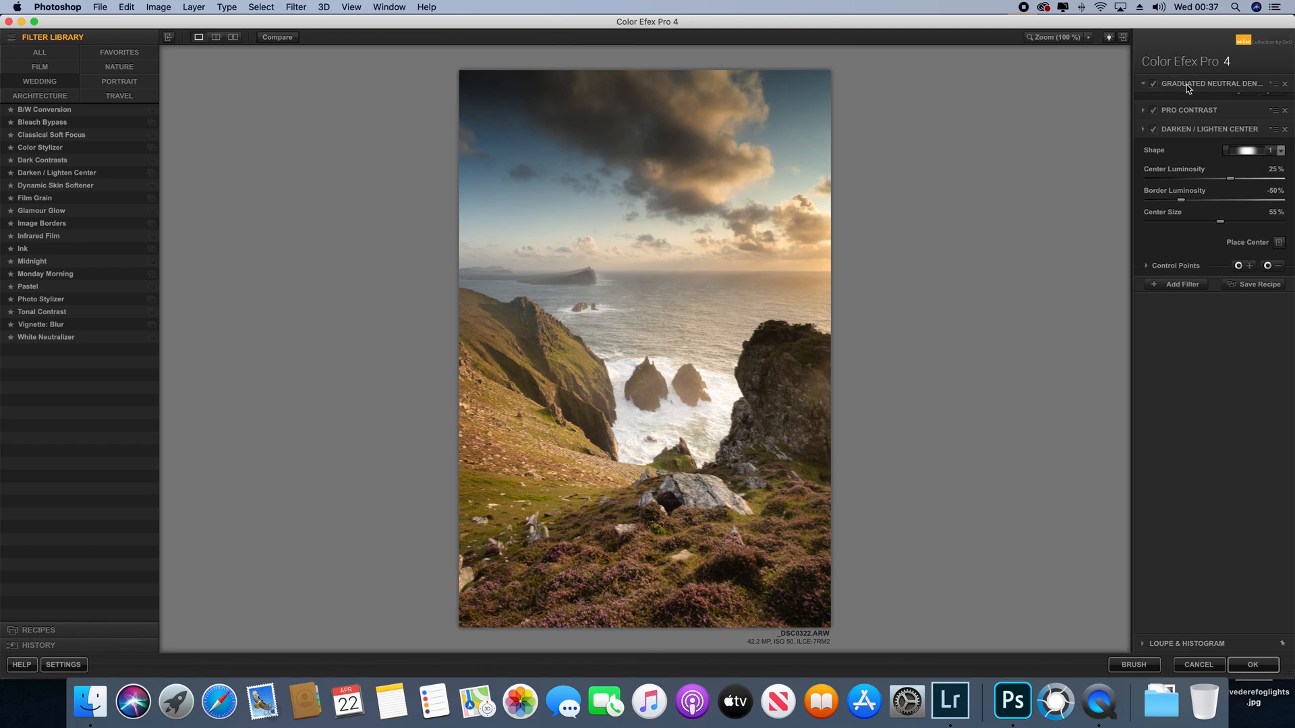
drag(1206, 116, 1206, 120)
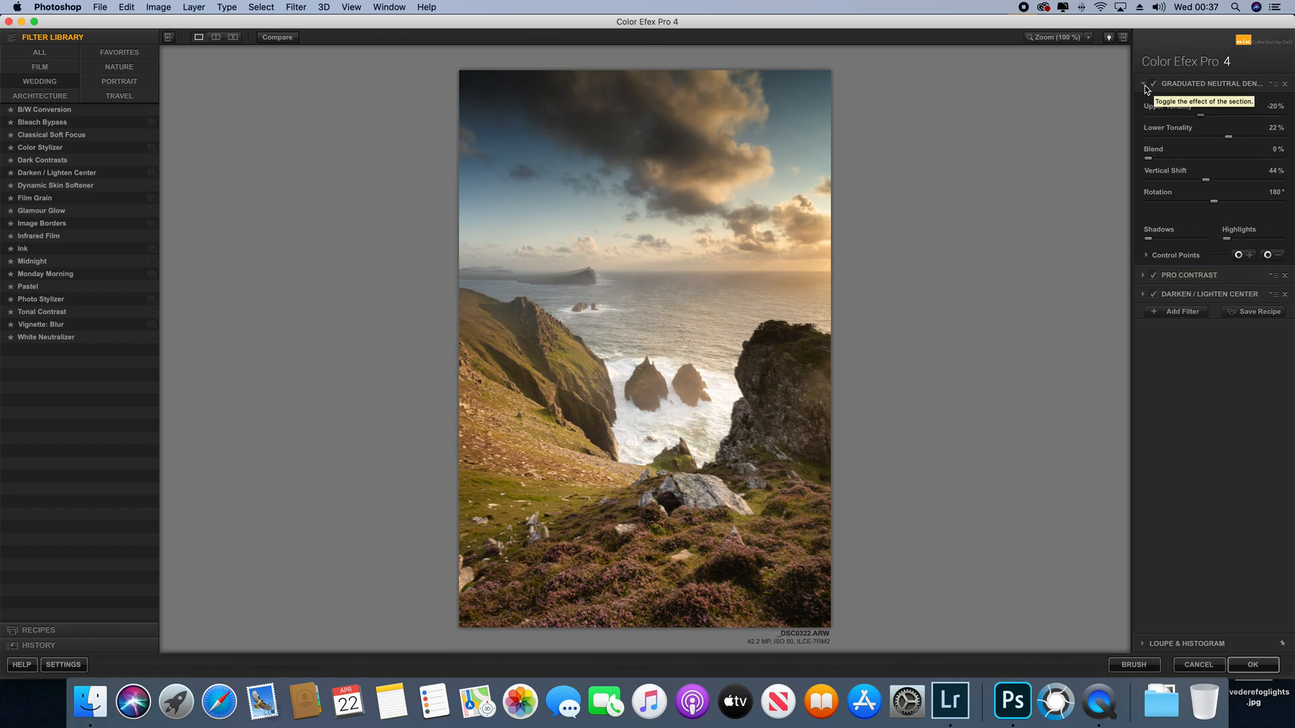
- Add negative Darken / Lighten Center control points in both upper corners of the sky and compare the result with the original image
click(1175, 296)
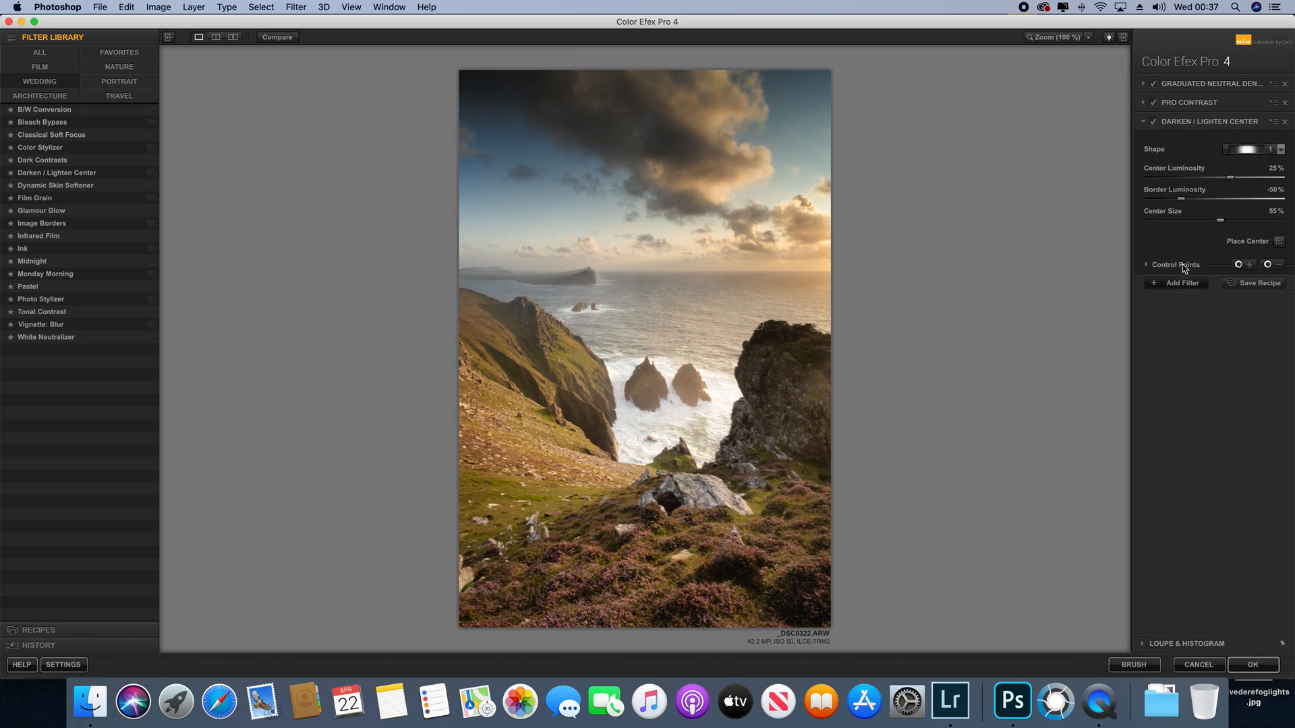
click(1270, 266)
click(492, 88)
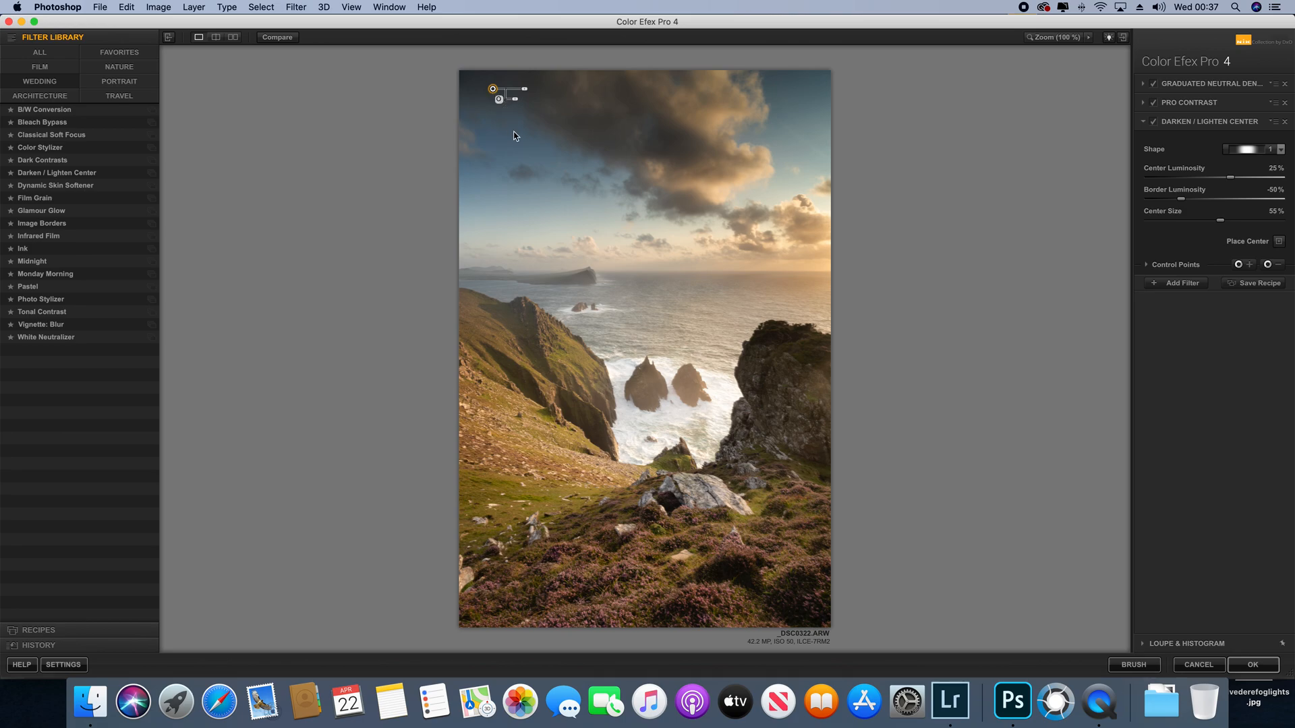
drag(516, 102, 516, 103)
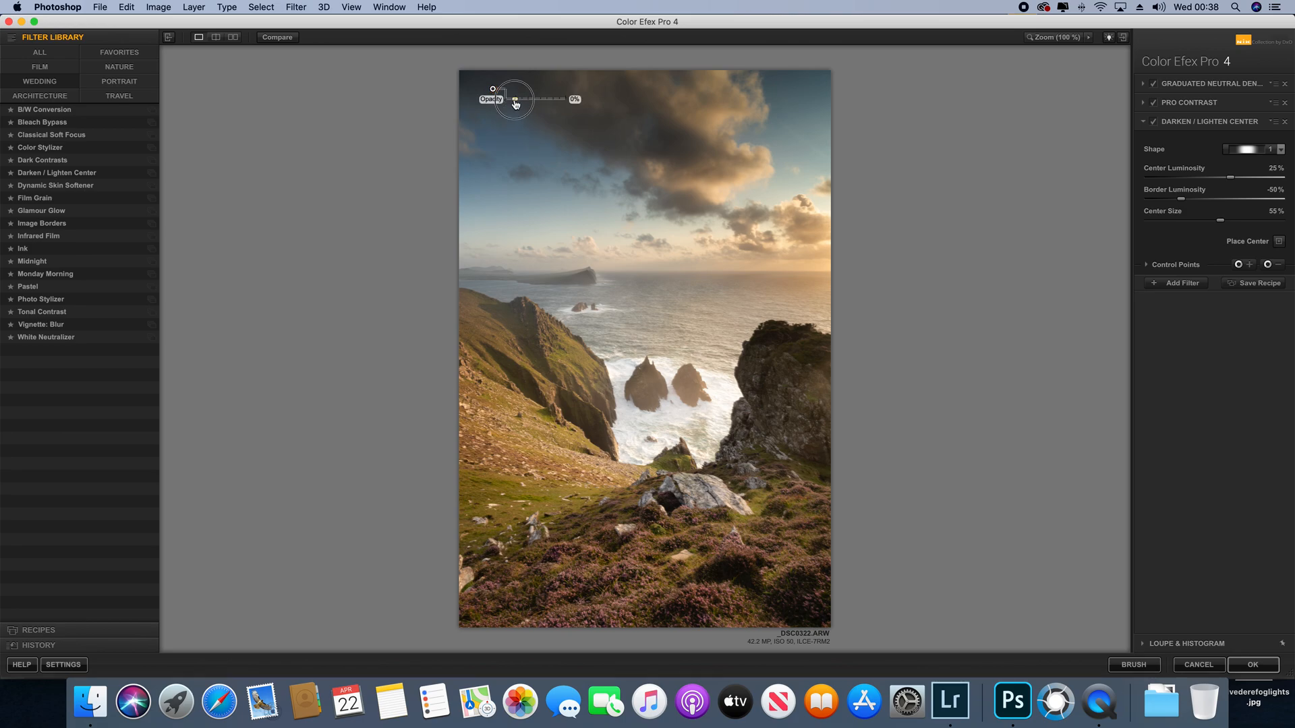
click(1268, 265)
click(786, 85)
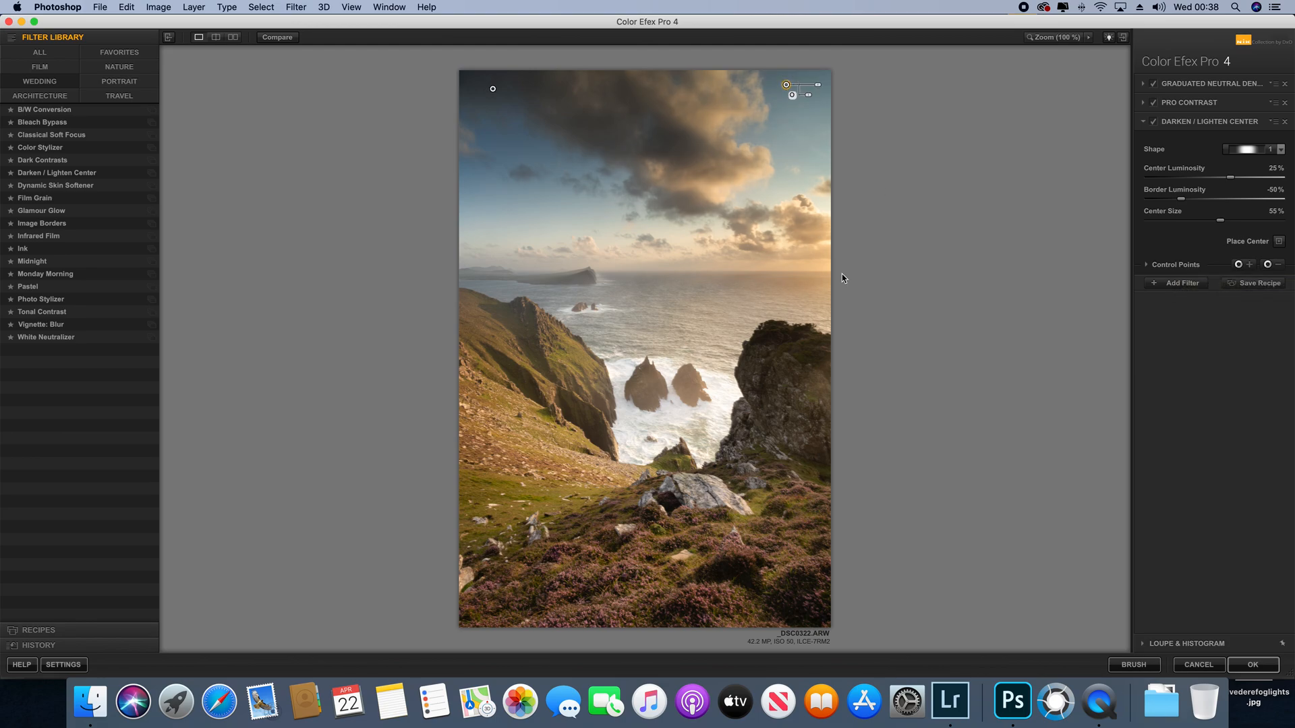
click(287, 39)
click(288, 39)
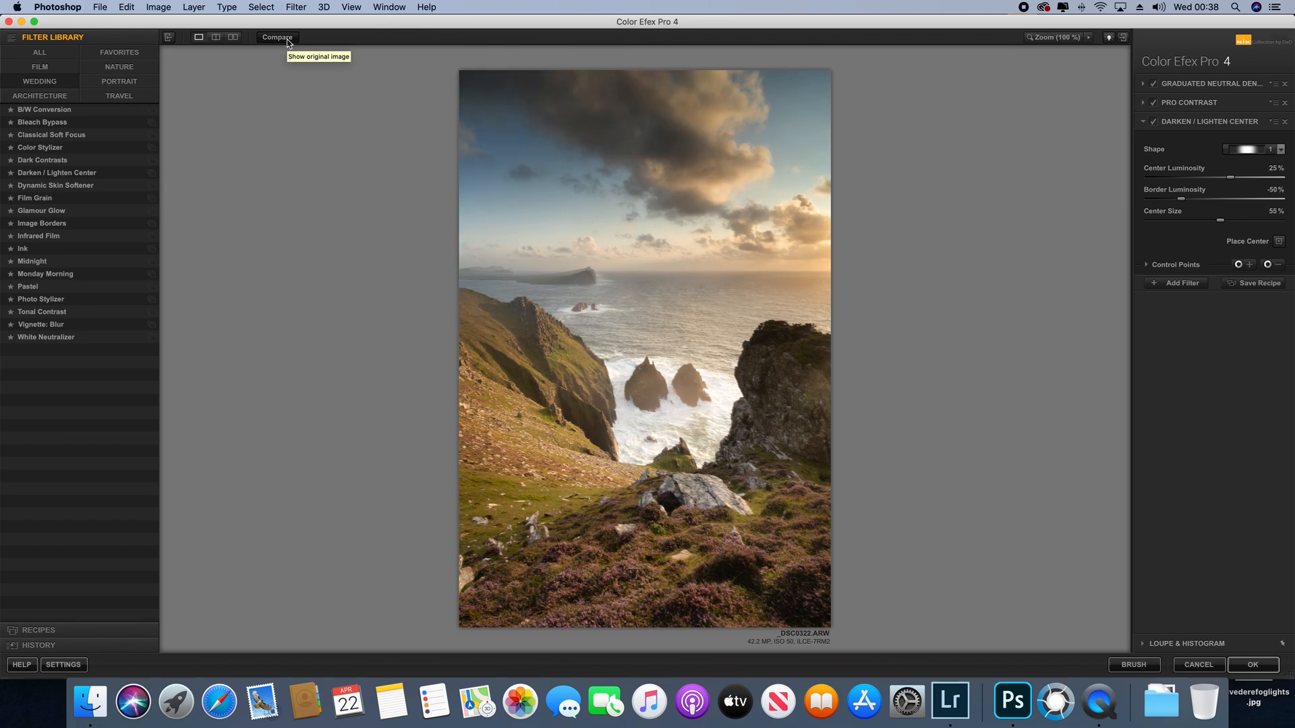
click(287, 40)
click(287, 39)
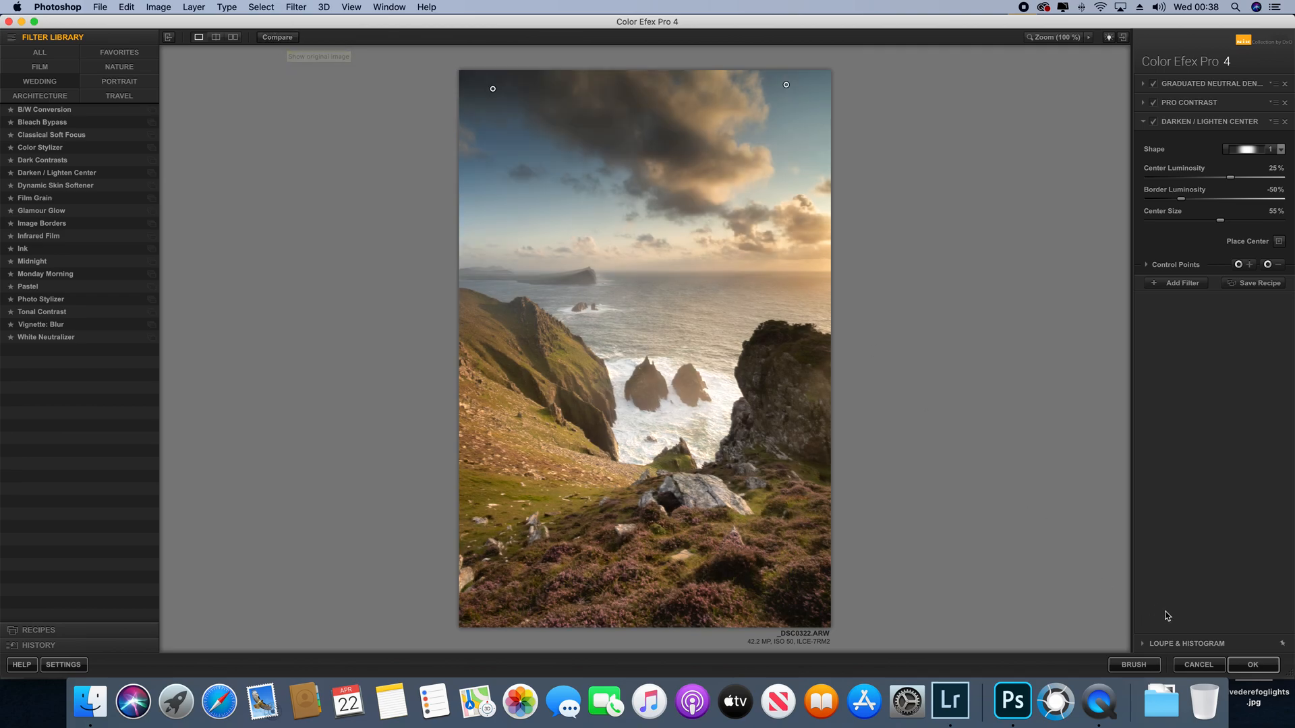